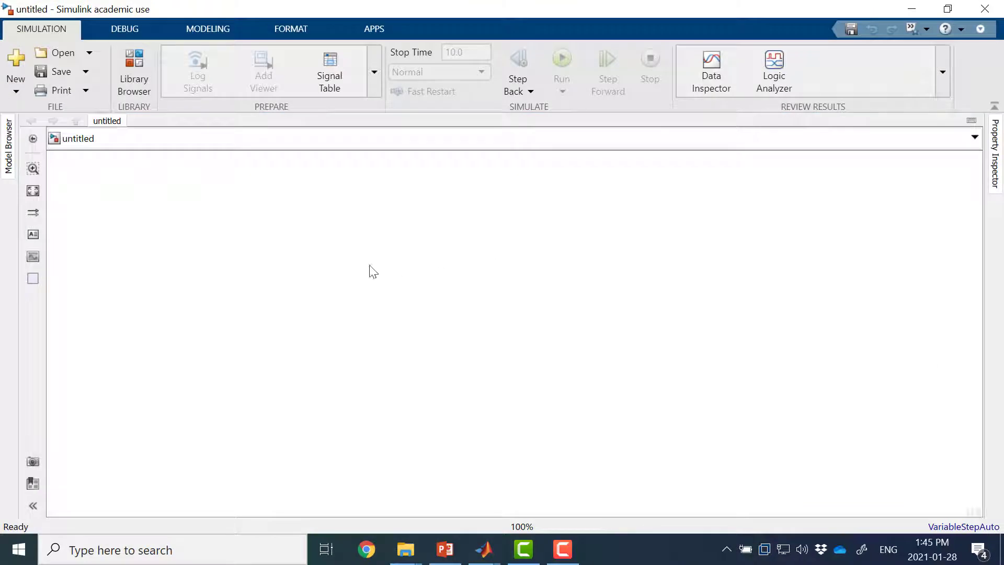
Step: Add the powergui block from Simscape/Electrical/Specialized Power Systems/Fundamental Blocks in the library to the untitled model
left_click(138, 67)
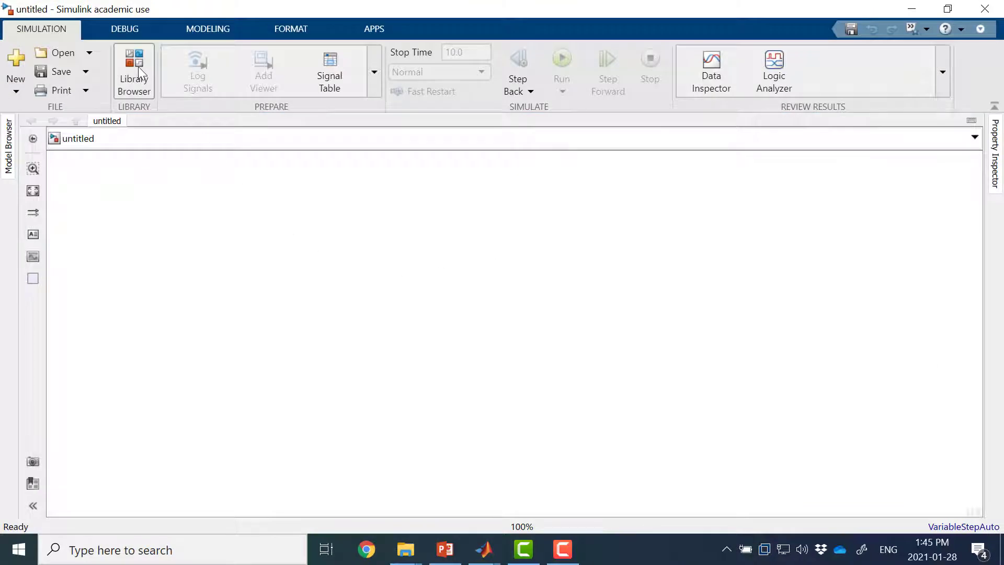
left_click_drag(412, 115, 411, 276)
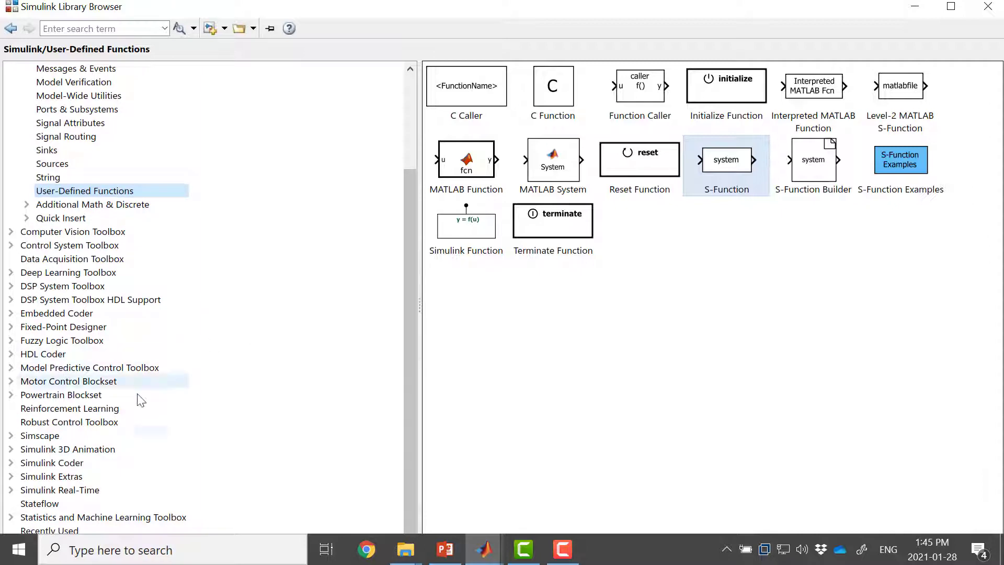
left_click(21, 438)
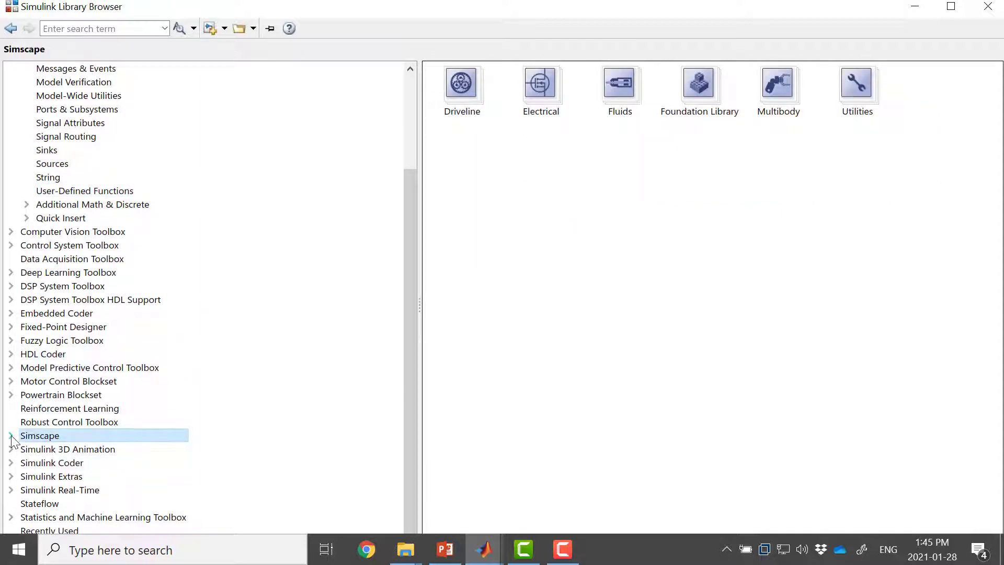
left_click(11, 435)
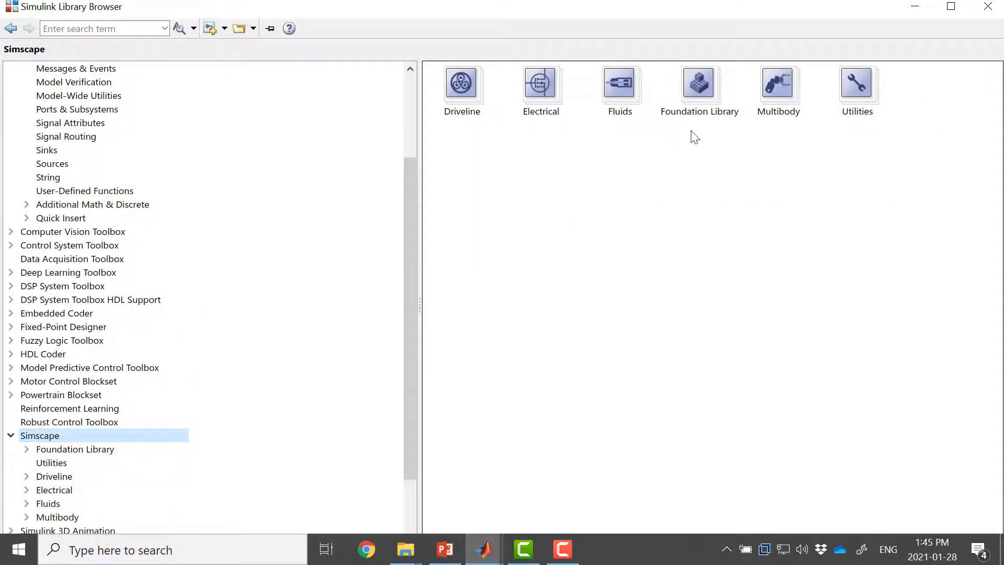
double_click(554, 102)
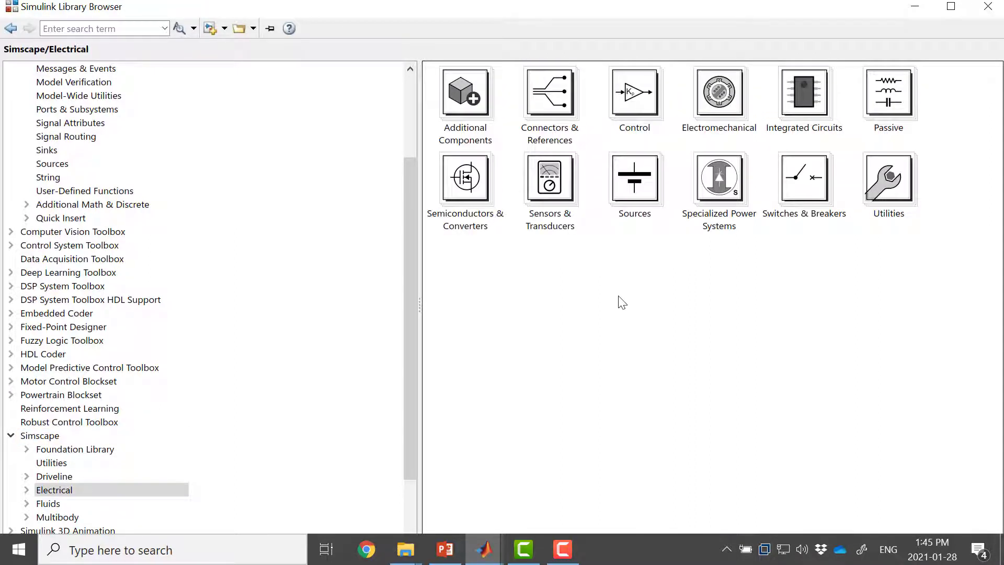
double_click(726, 198)
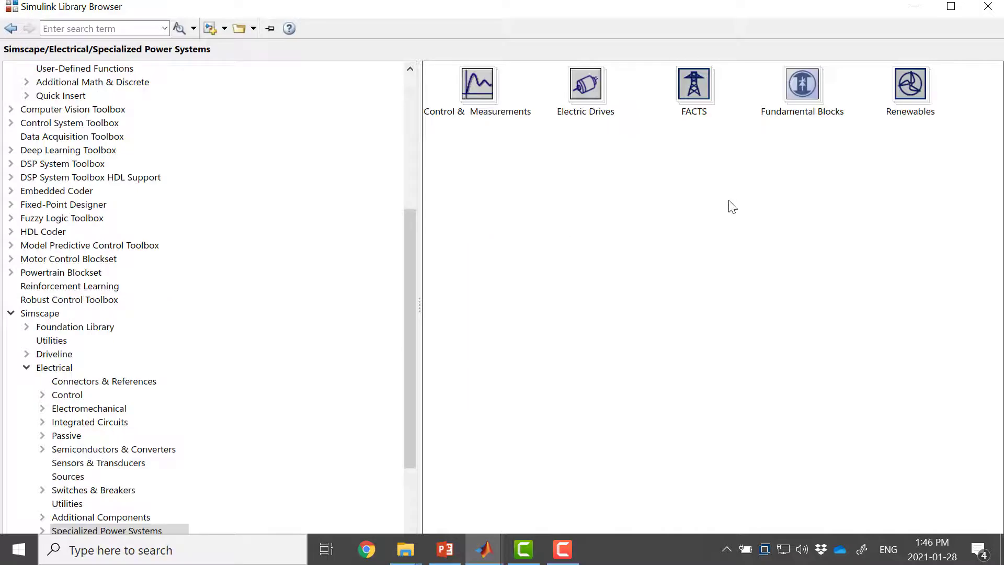
double_click(798, 102)
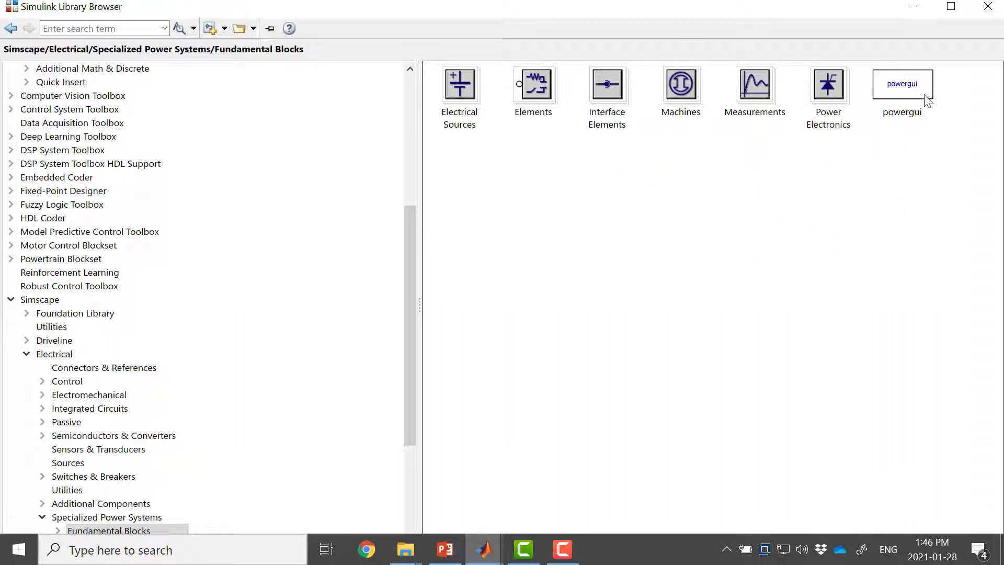
right_click(907, 92)
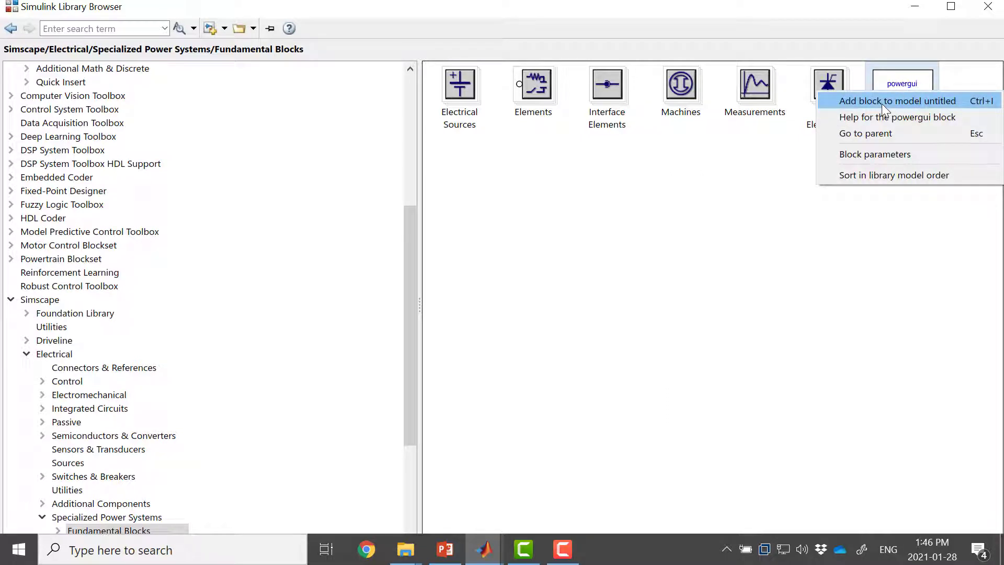
left_click(882, 102)
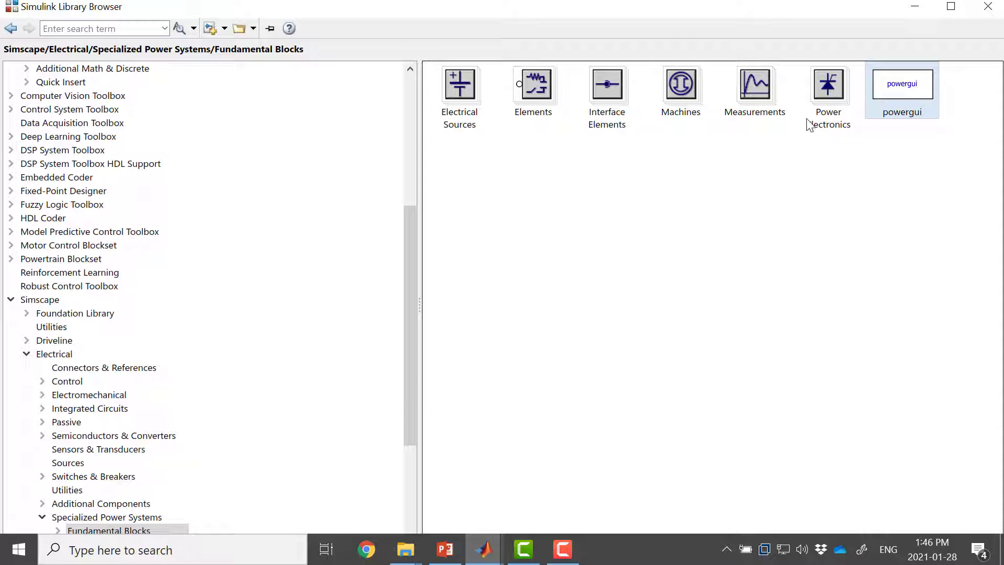
Step: Add the IGBT/Diode block from the Power Electronics library to the model
double_click(830, 88)
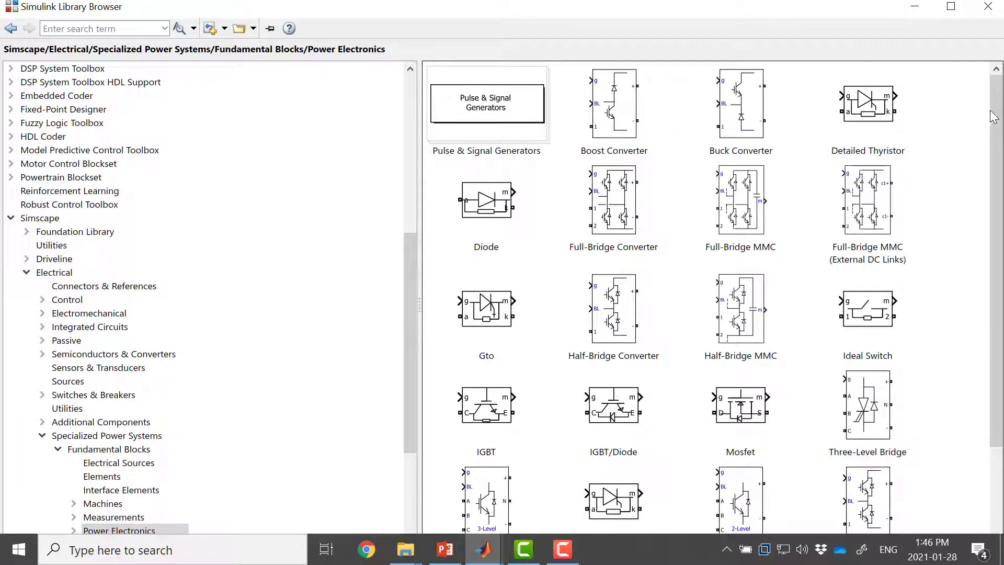
left_click_drag(993, 118, 986, 239)
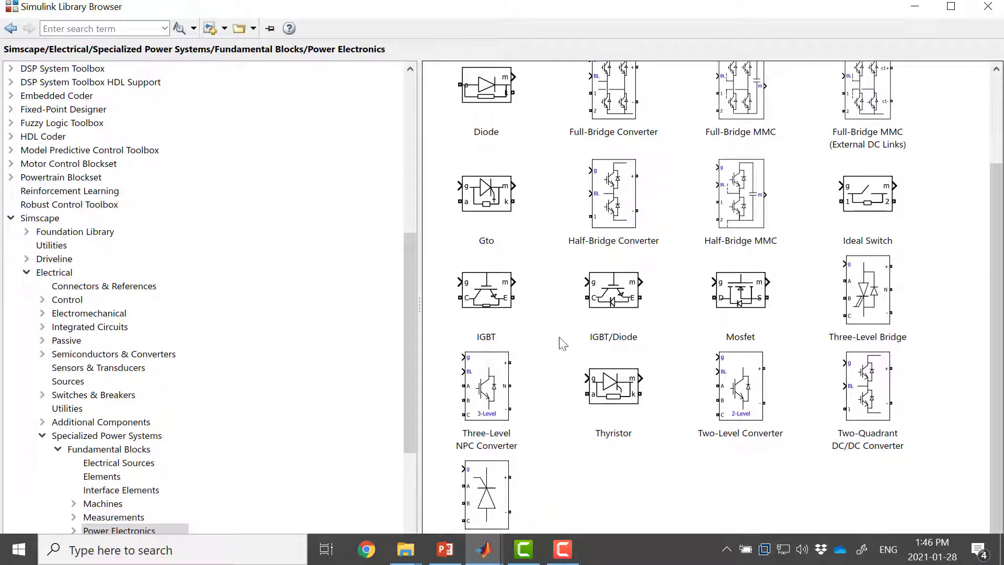
left_click(605, 299)
right_click(607, 292)
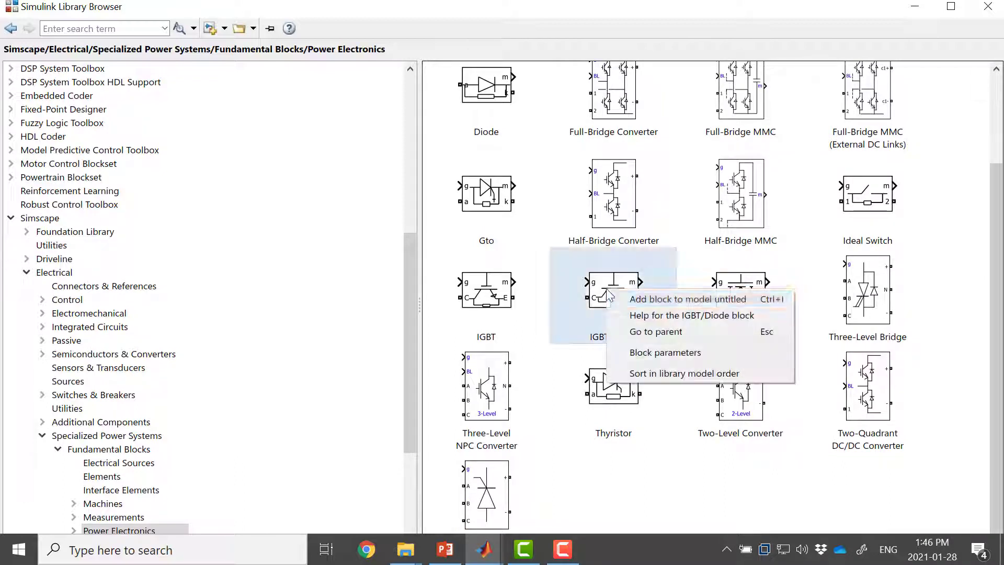
left_click(631, 301)
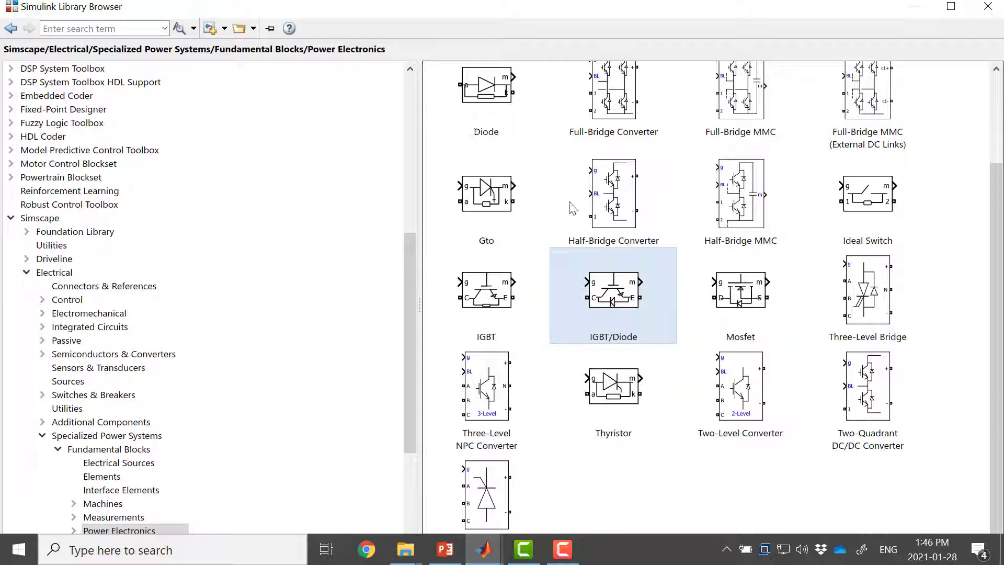
Step: Add a Series RLC Branch block and a Ground block from the Fundamental Blocks Elements library to the model
scroll(994, 323, "up", 3)
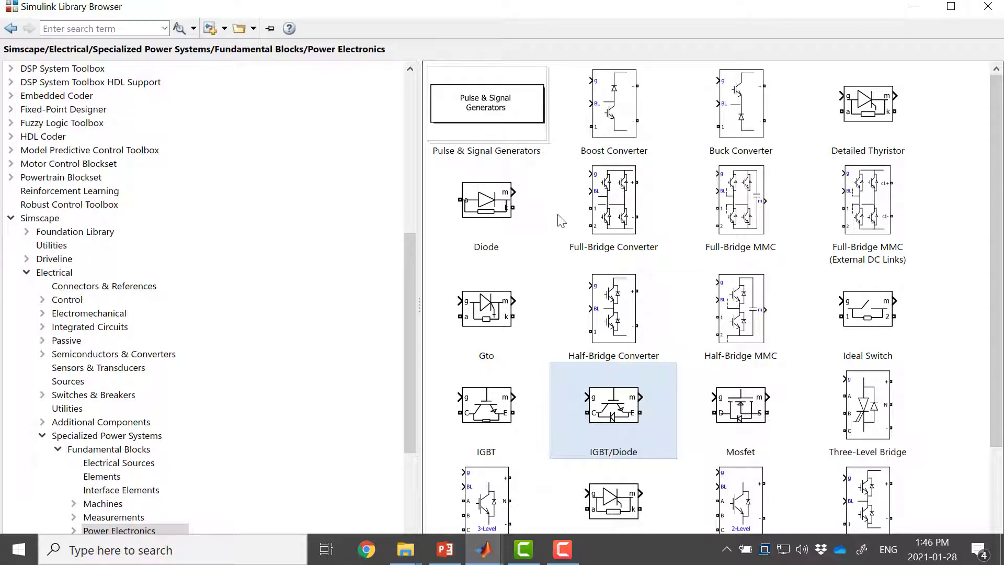
key("alt+Left")
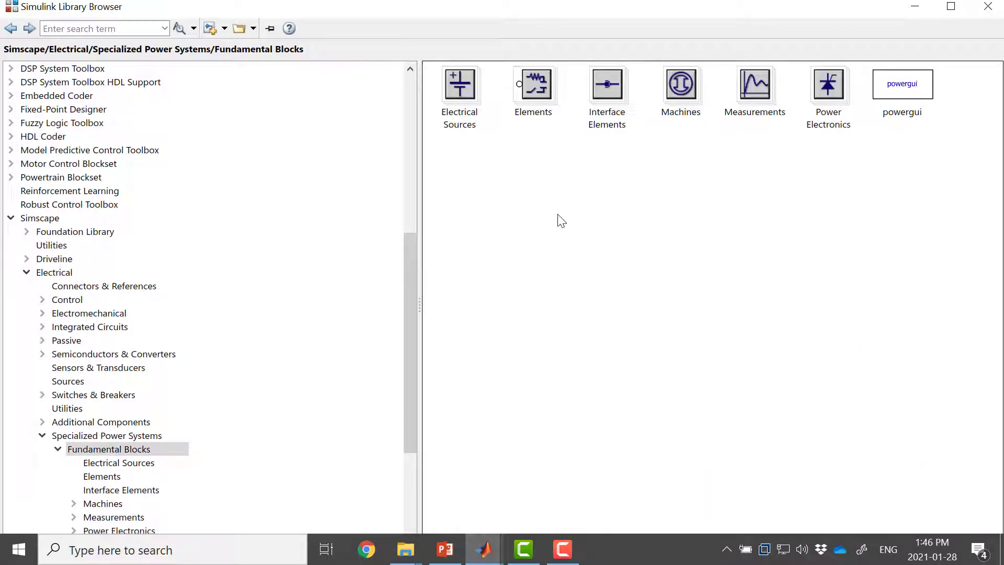
double_click(535, 89)
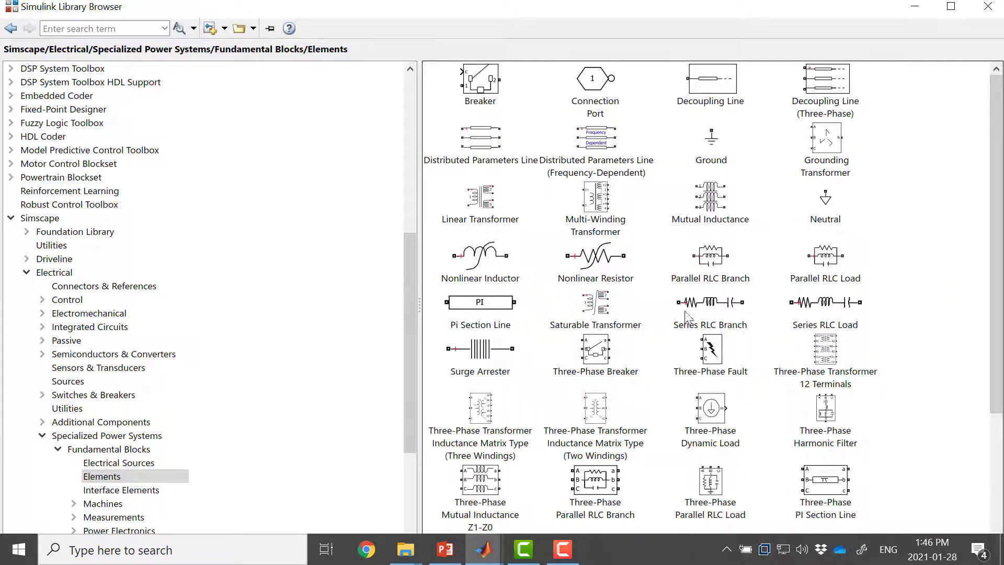
left_click(711, 308)
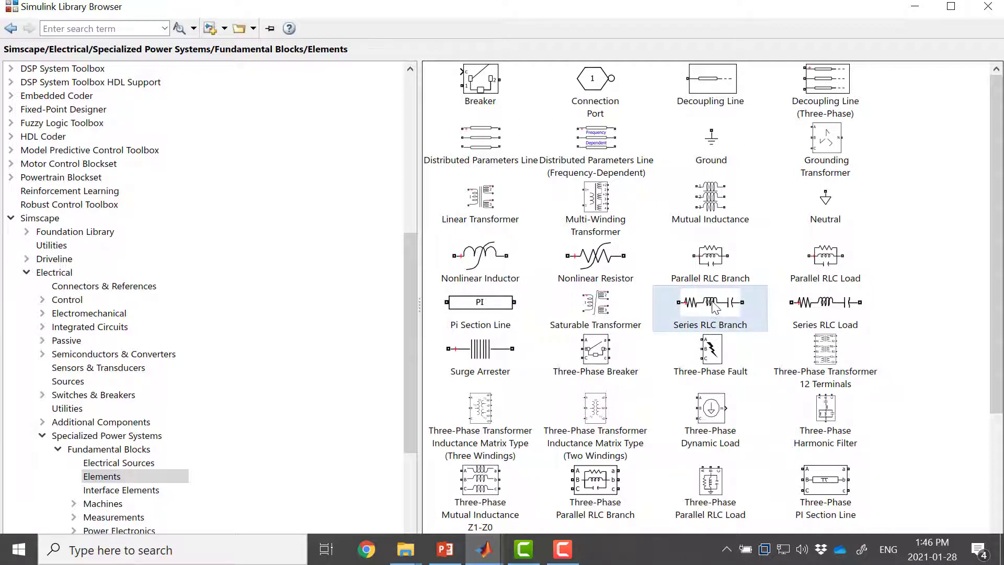
right_click(714, 307)
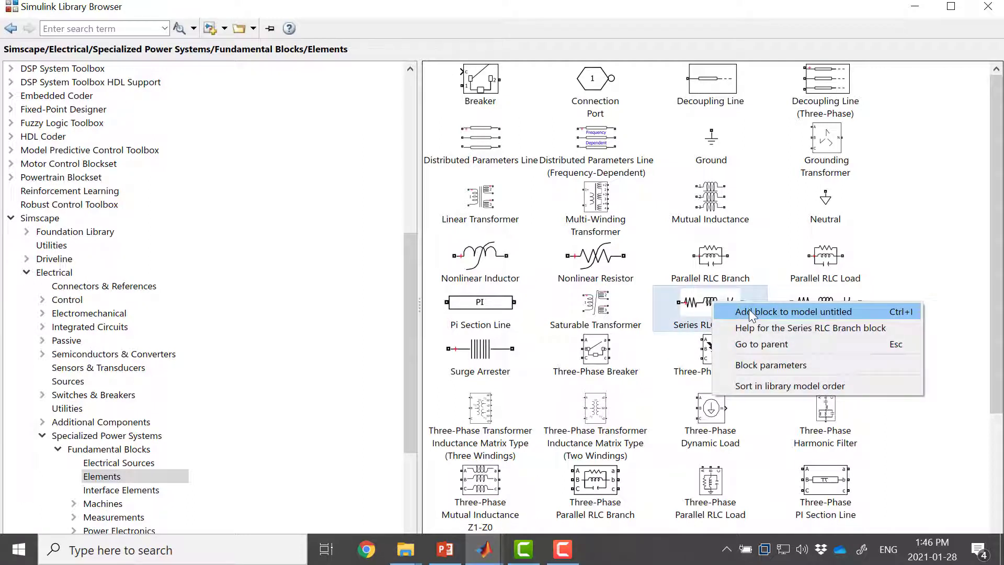
left_click(749, 311)
right_click(723, 309)
left_click(749, 313)
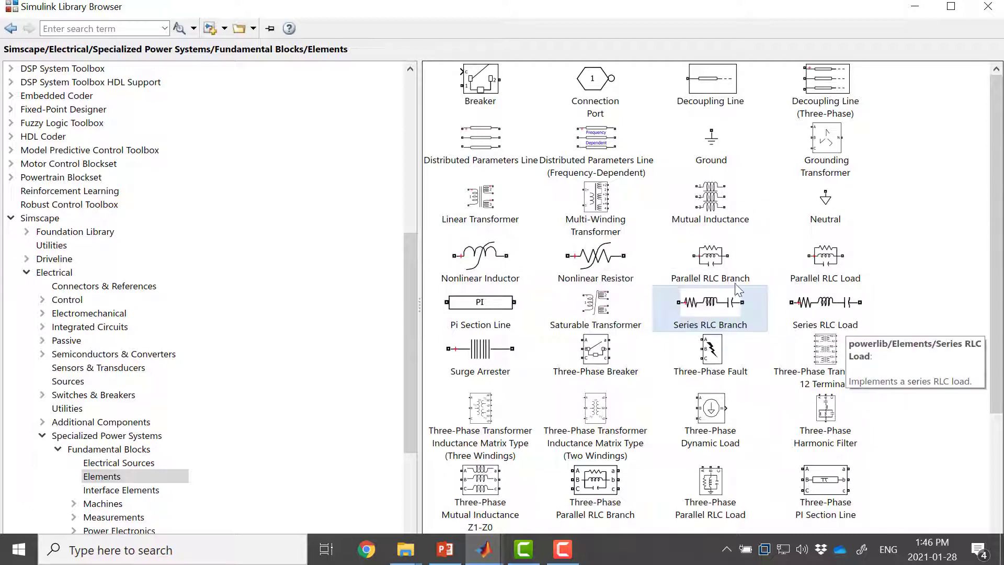
right_click(711, 146)
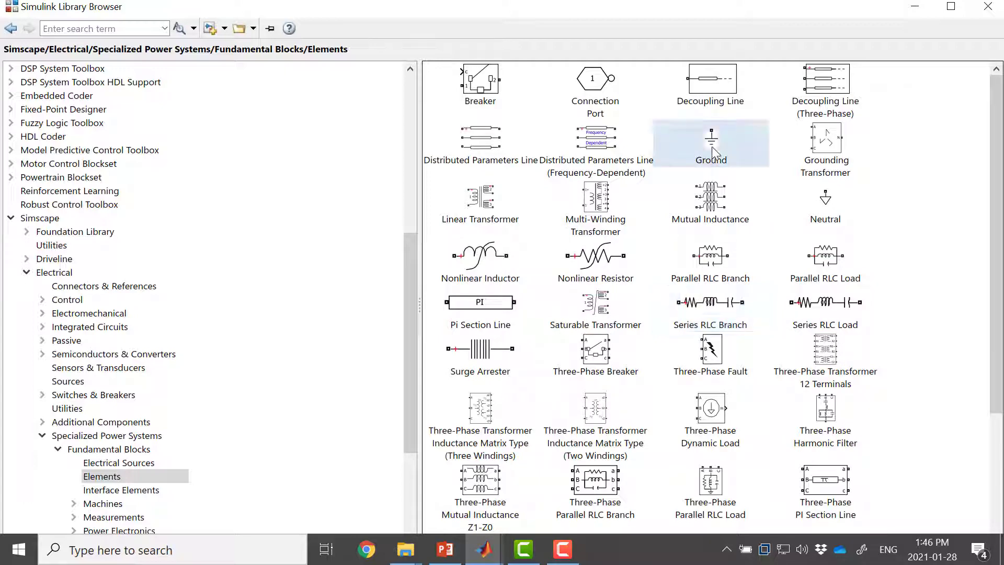
left_click(723, 161)
Step: Add a DC Voltage Source from the Electrical Sources library and put the library browser away
key("alt+Left")
double_click(482, 100)
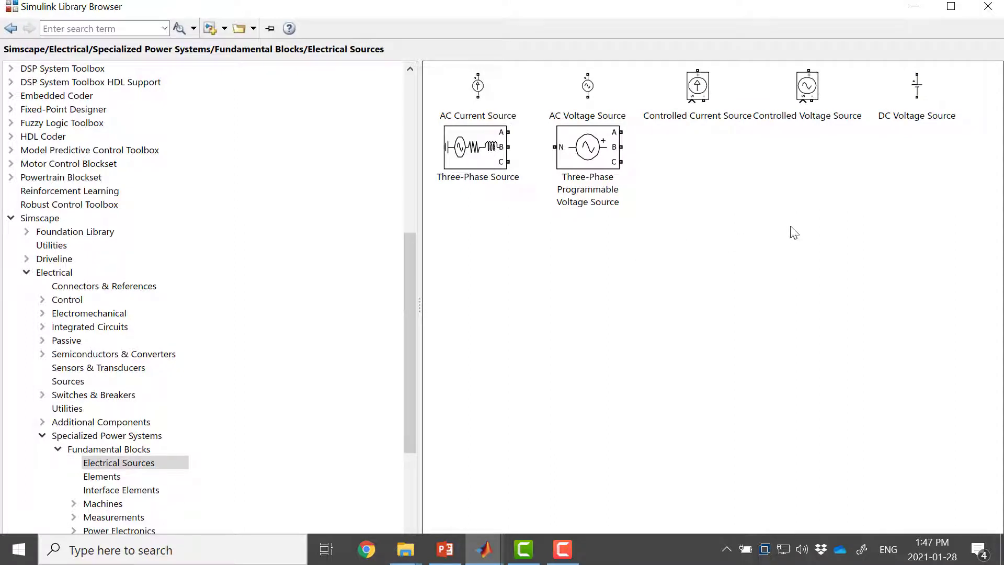
right_click(914, 100)
left_click(914, 112)
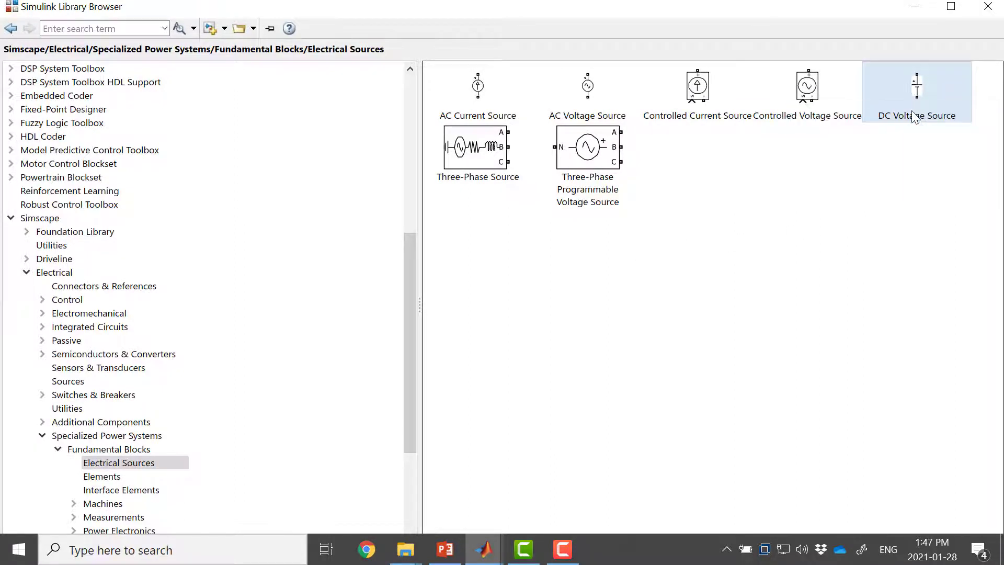
left_click(913, 2)
Step: Spread out the stacked blocks: DC source at left, IGBT/Diode and Series RLC Branch in the upper middle, Ground and powergui at right
left_click(558, 309)
scroll(515, 334, "up", 3)
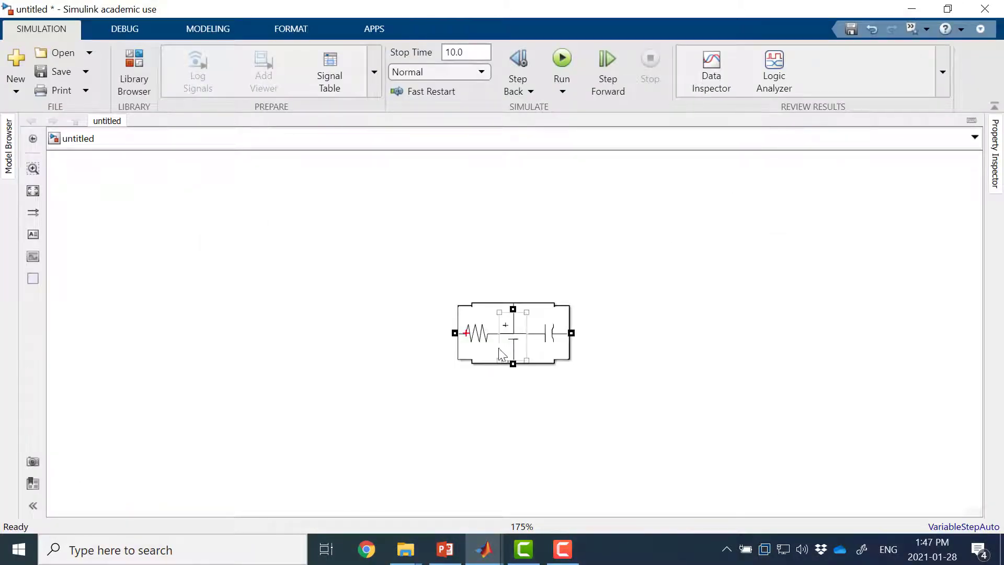
left_click_drag(503, 355, 262, 281)
left_click_drag(513, 334, 583, 209)
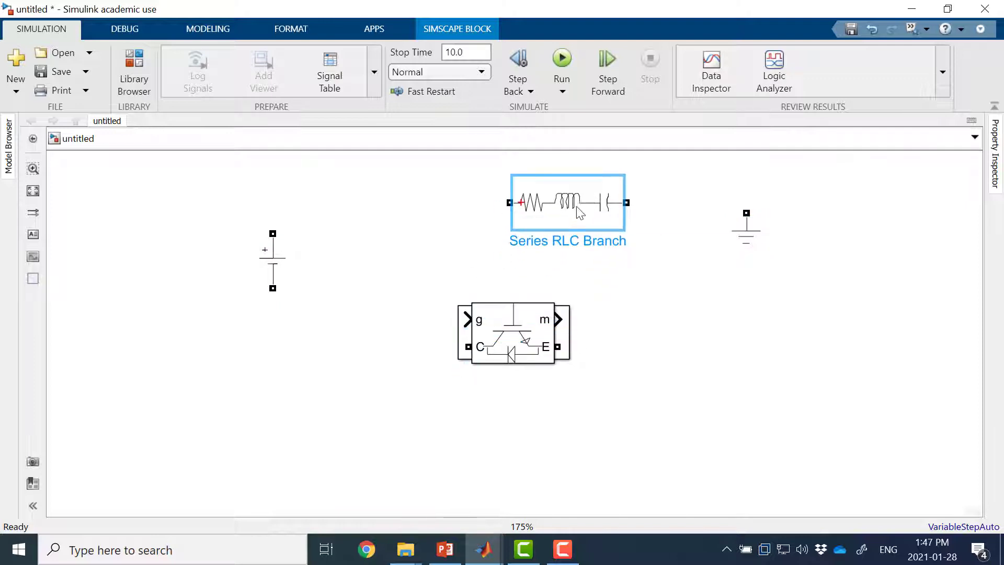
left_click_drag(510, 354, 414, 236)
left_click(521, 341)
left_click_drag(653, 379, 761, 356)
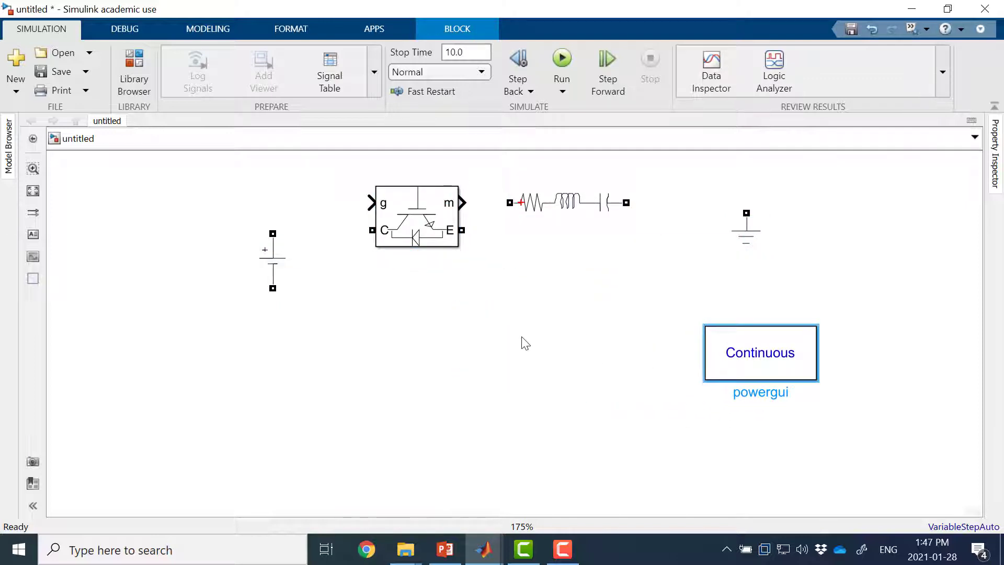
Step: Try inserting a second IGBT/Diode block through a canvas search for "igbt", and delete that duplicate
double_click(363, 318)
type("i")
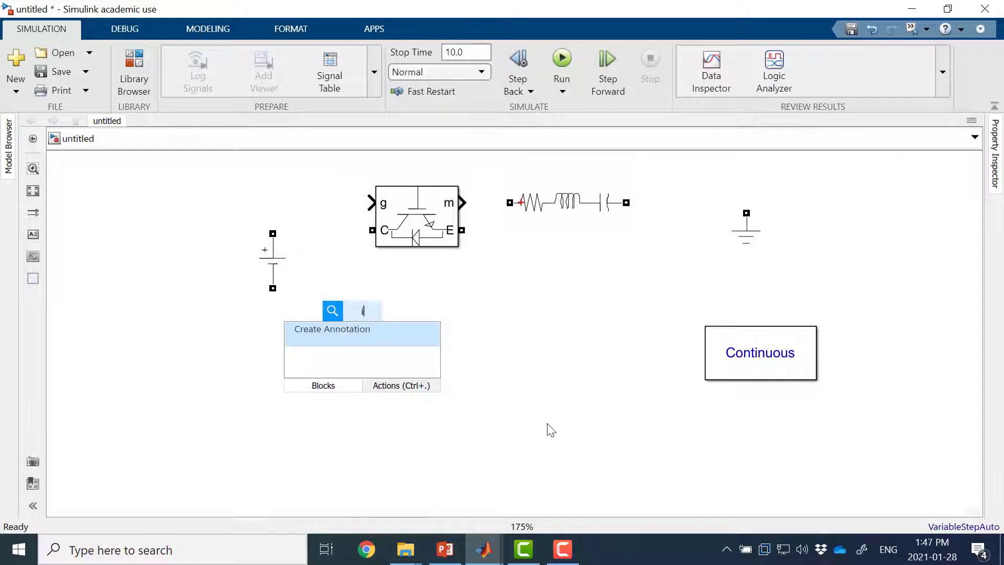
type("g")
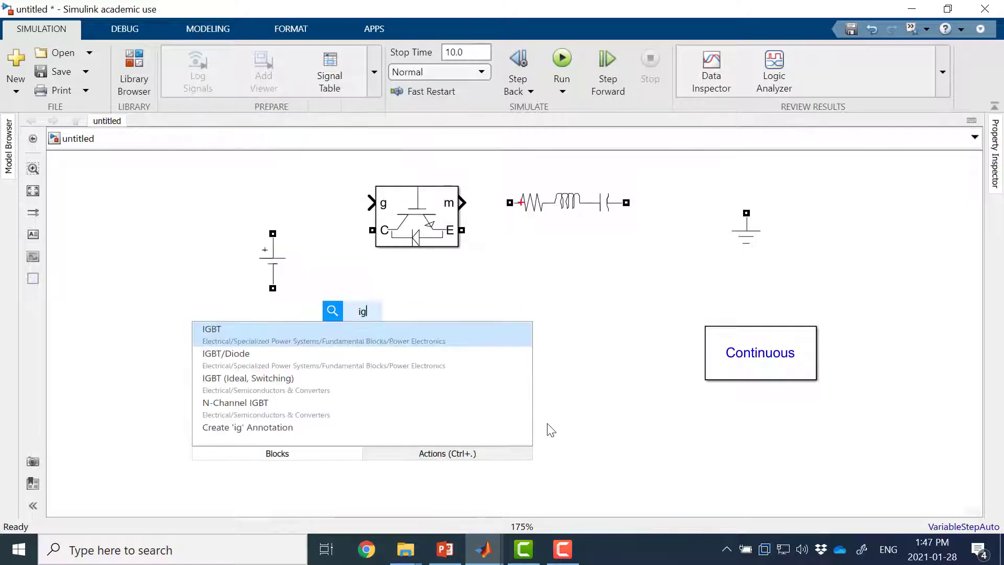
type("bt")
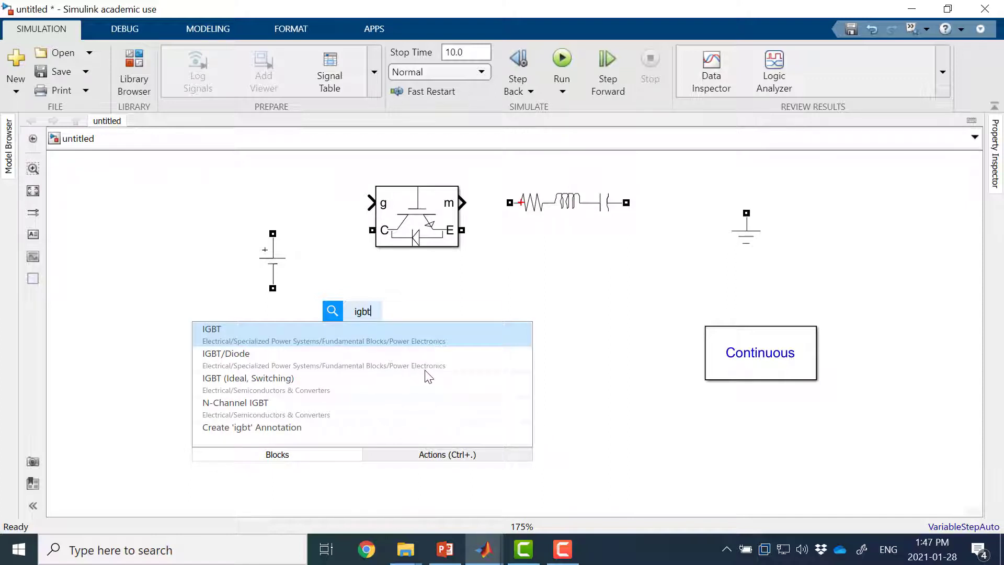
left_click(438, 370)
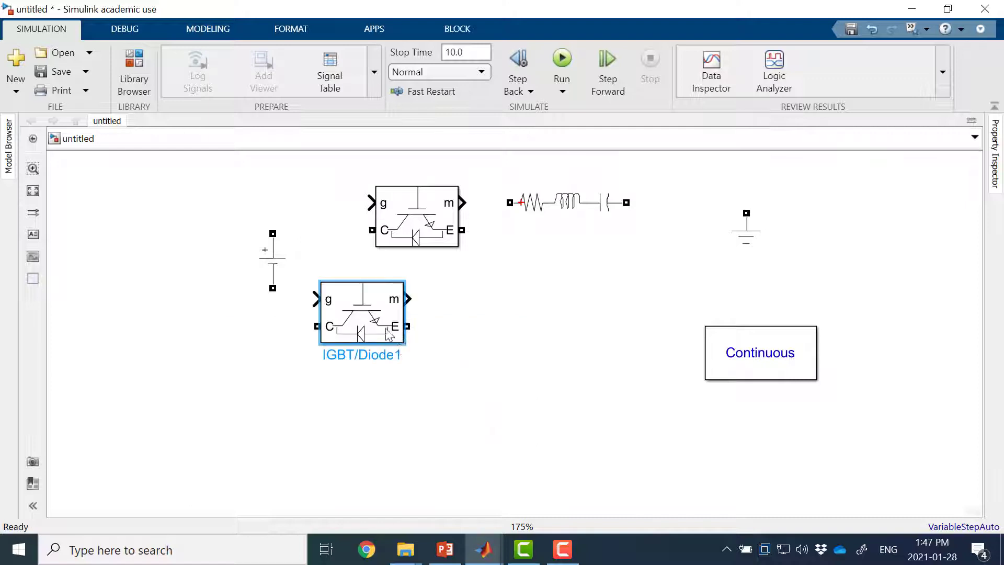
left_click_drag(372, 314, 473, 327)
left_click(554, 372)
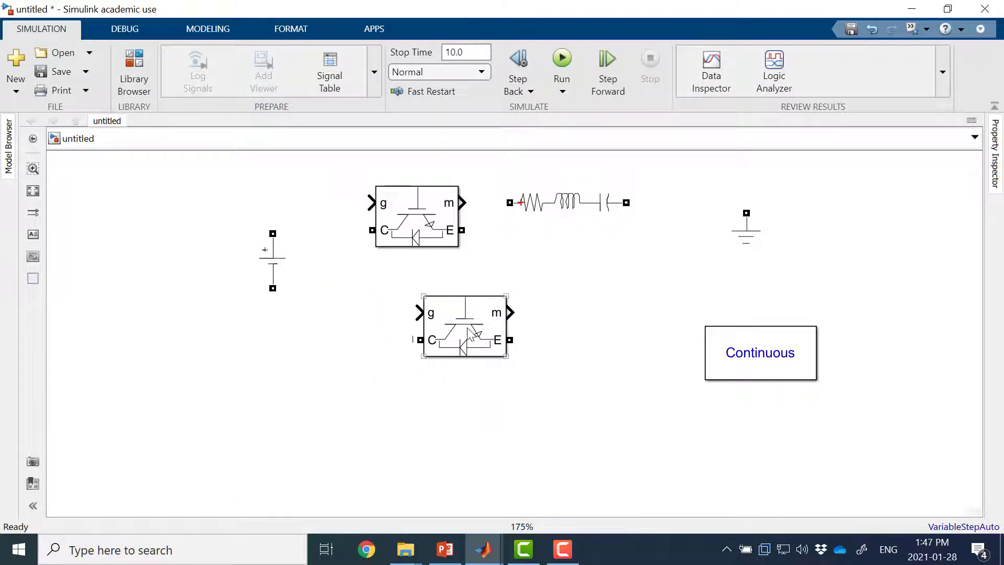
left_click(463, 341)
key("Delete")
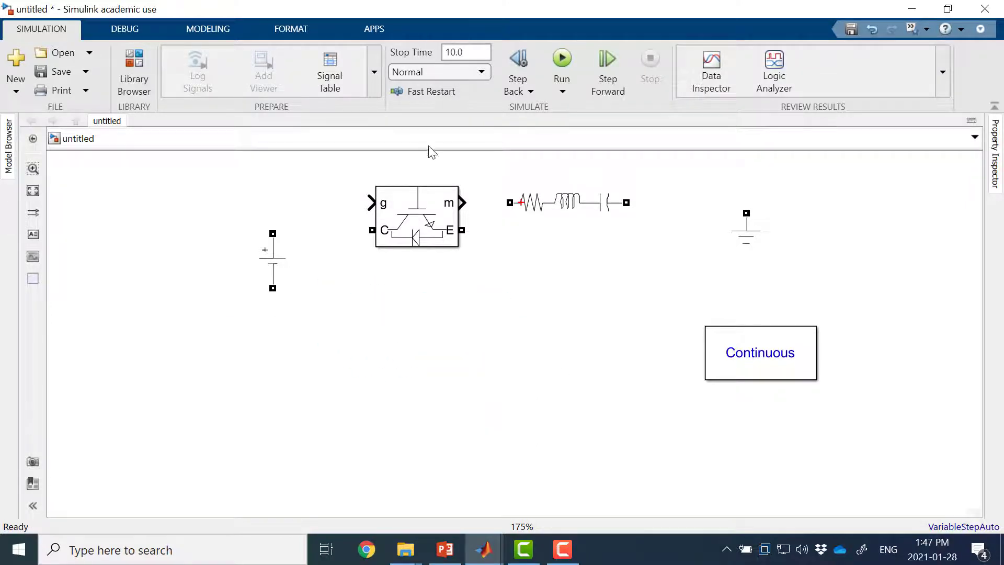
Step: Rotate the IGBT/Diode block 90° clockwise and flip it so its collector and emitter ports lie on the right side
left_click(407, 230)
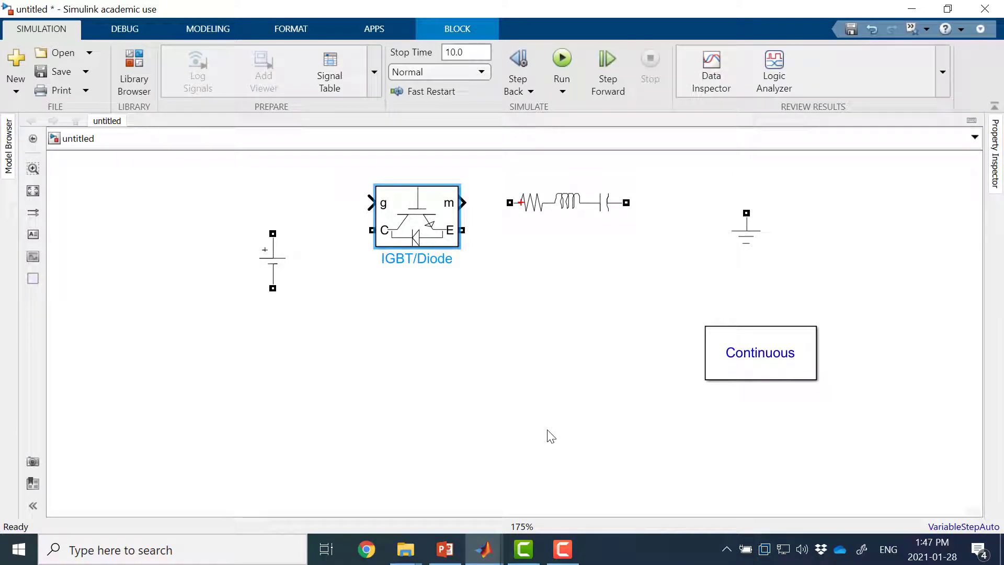
key("ctrl+r")
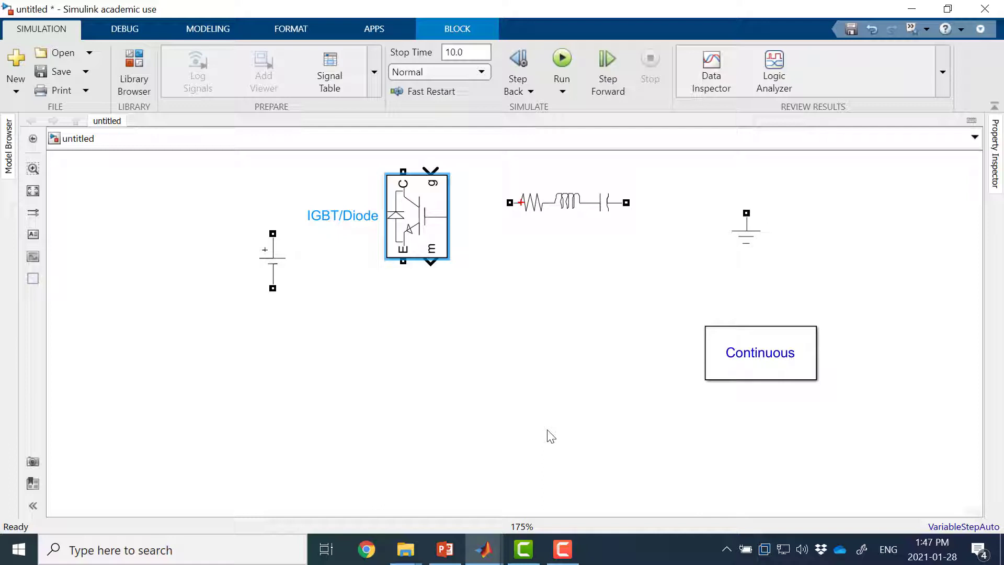
key("ctrl+i")
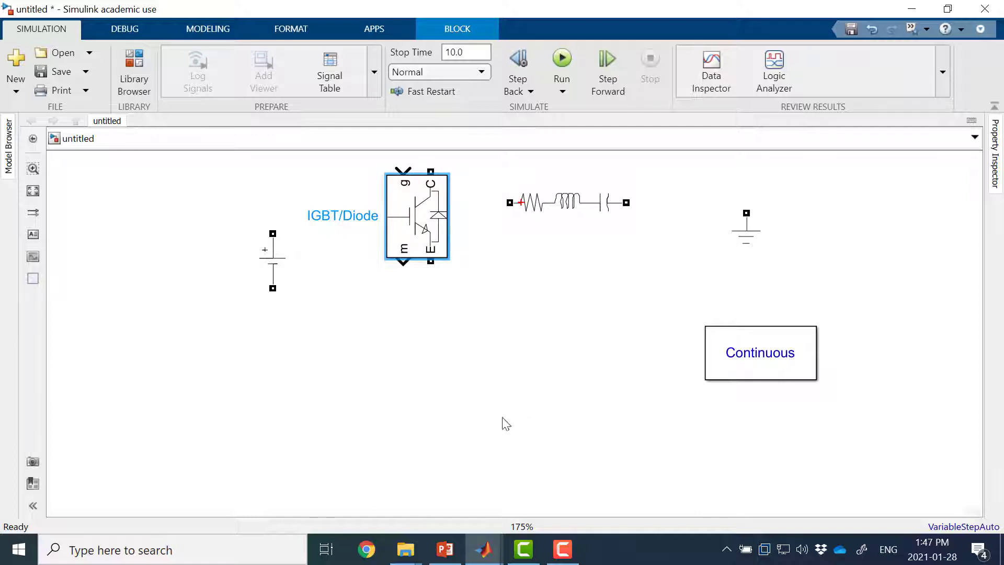
left_click(467, 360)
Step: Shift the DC Voltage Source up and left, and place a copy wired in series directly below it
left_click_drag(277, 273, 236, 246)
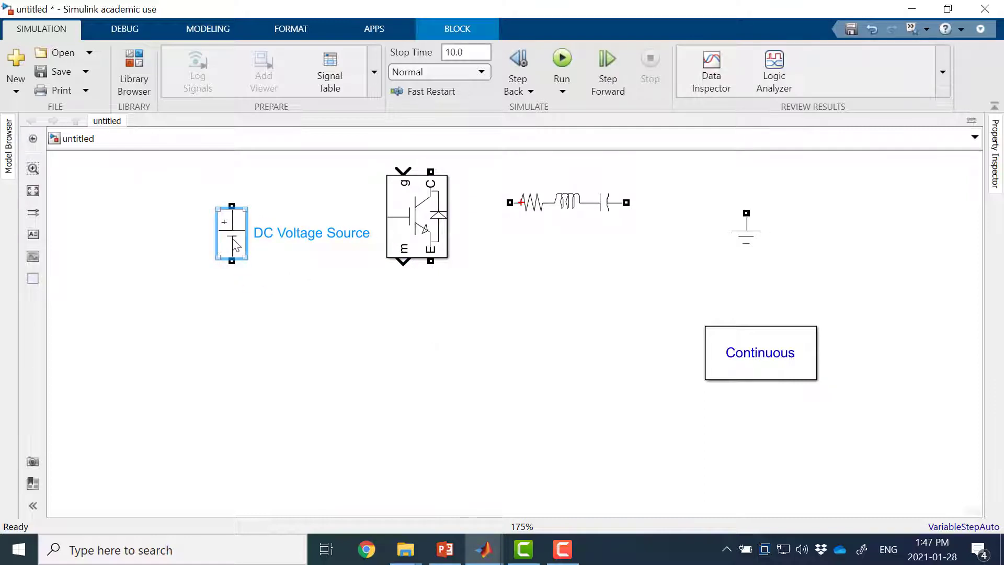
left_click_drag(236, 243, 234, 352)
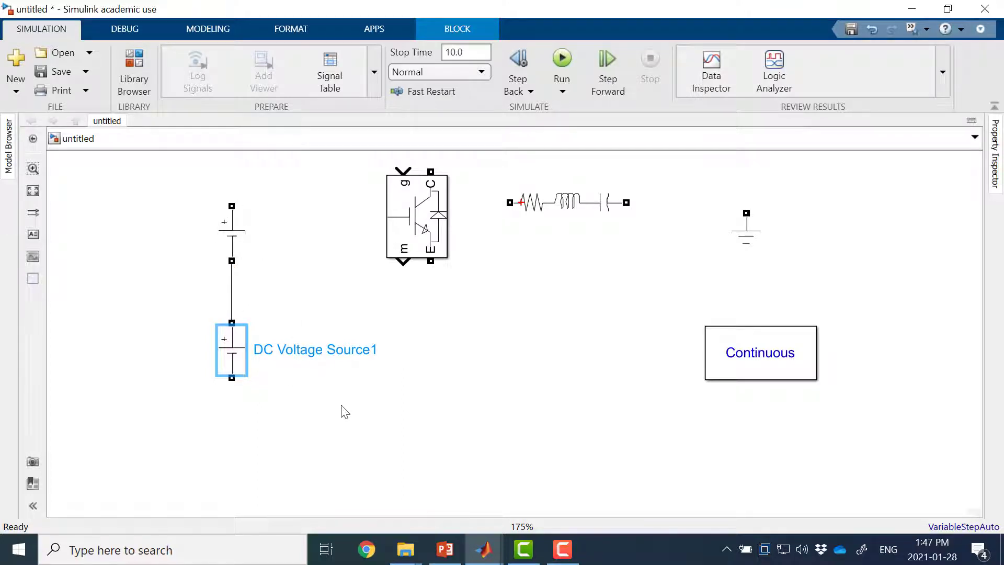
Step: Review the upper DC Voltage Source's amplitude setting and accept it as is
double_click(229, 229)
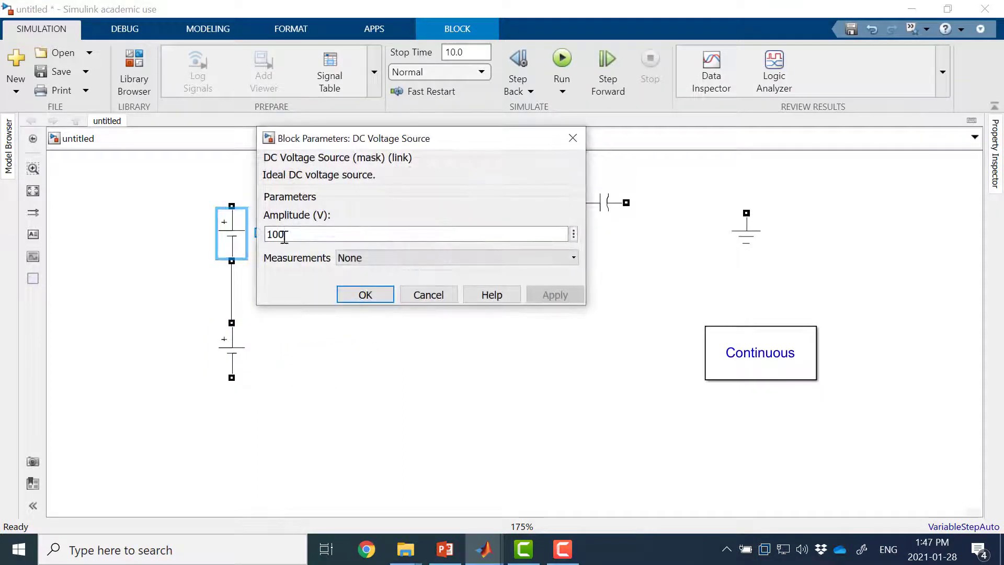
double_click(303, 233)
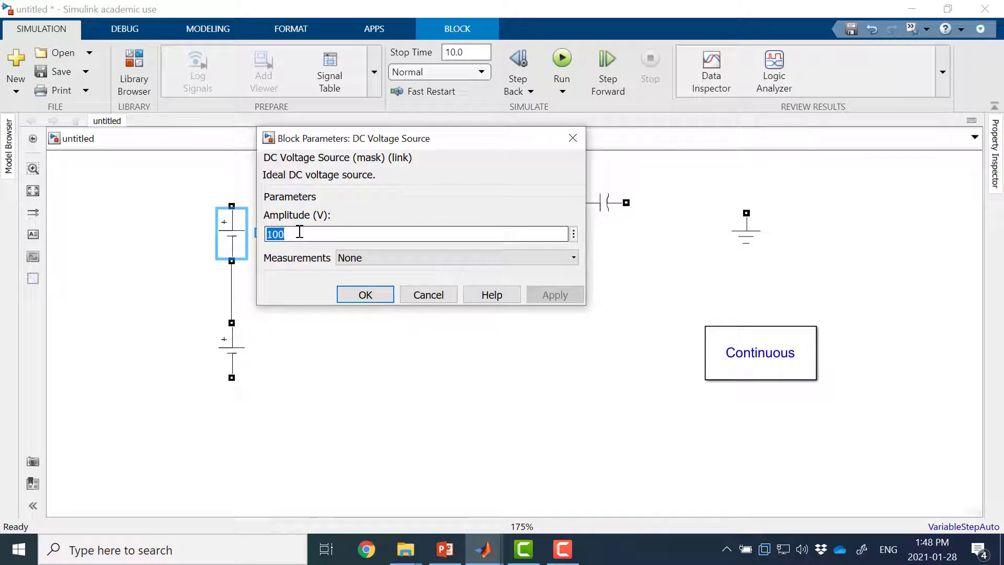
left_click(385, 294)
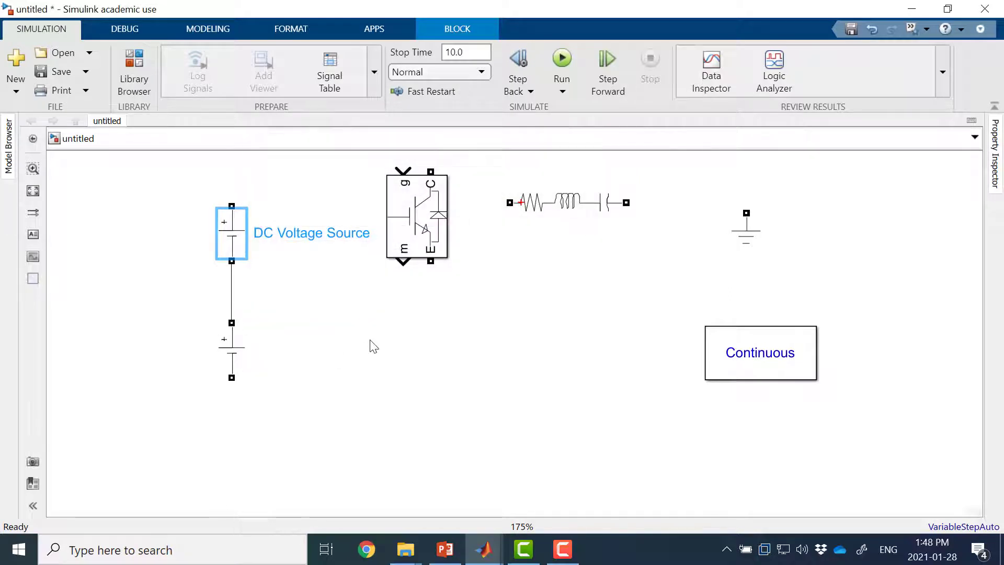
Step: Rearrange the blocks: IGBT/Diode at upper centre, Series RLC Branch at far right, Ground at lower centre and powergui at upper left
scroll(409, 254, "down", 5)
left_click_drag(414, 263, 436, 224)
left_click_drag(486, 254, 574, 236)
left_click_drag(571, 273, 493, 357)
left_click_drag(579, 329, 238, 189)
left_click_drag(572, 237, 606, 269)
Step: Set the Series RLC Branch's type to RL and review its resistance and inductance settings
double_click(607, 269)
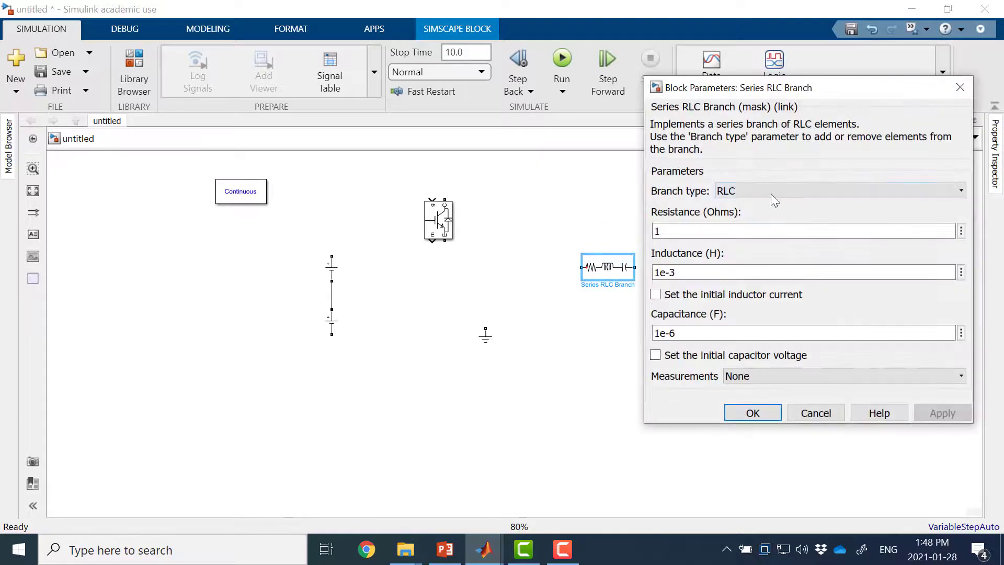
left_click(768, 193)
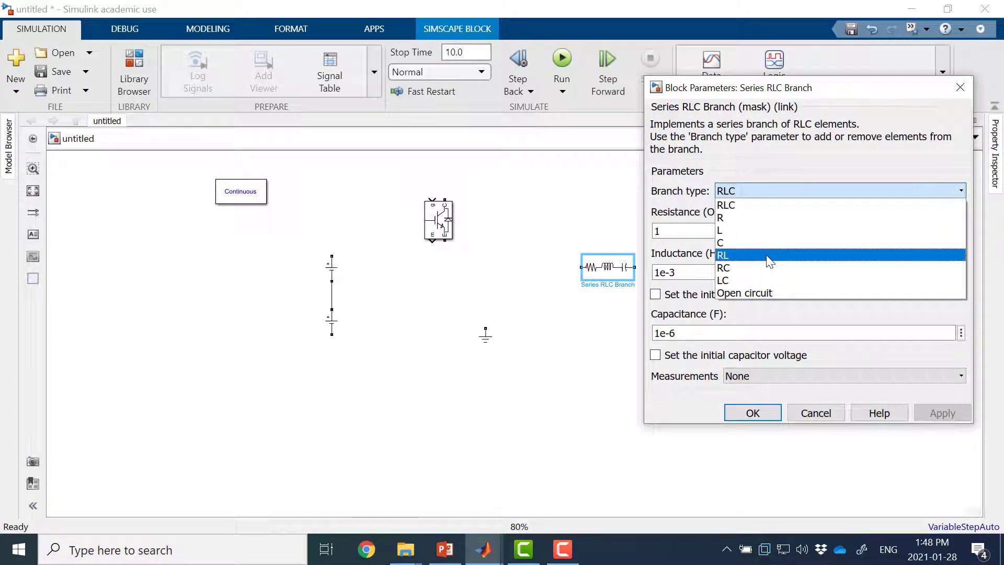
key("Escape")
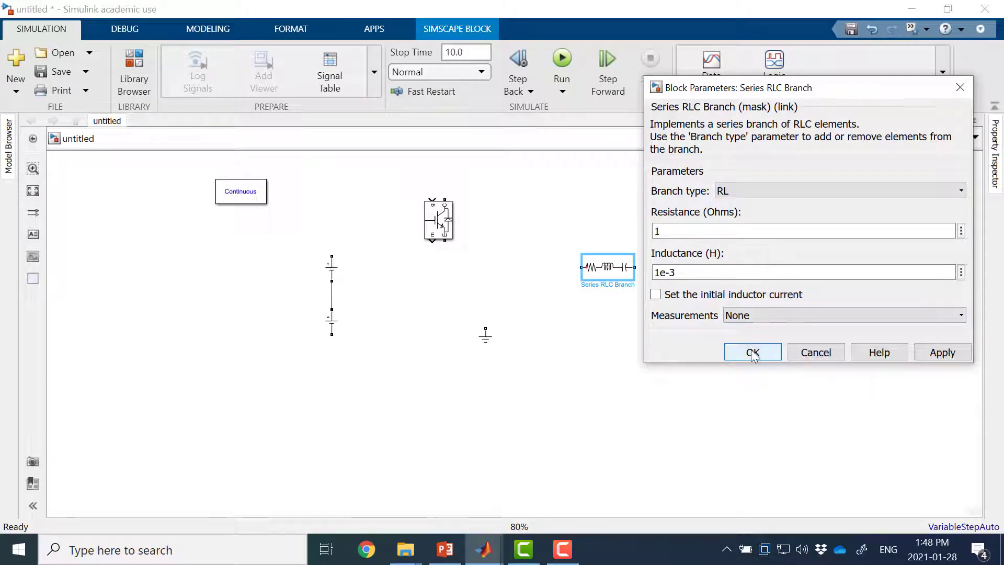
left_click(753, 350)
double_click(630, 267)
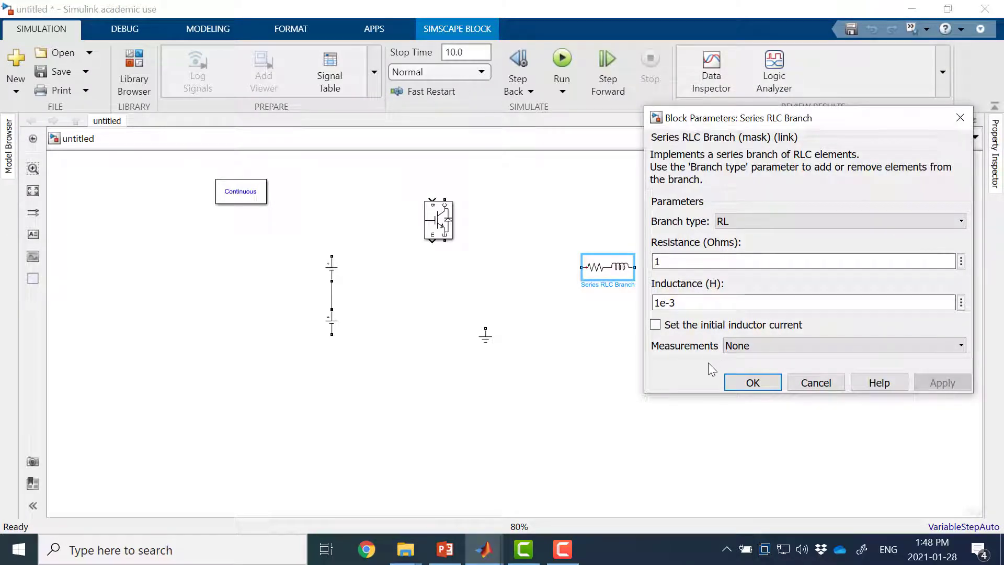
left_click(764, 383)
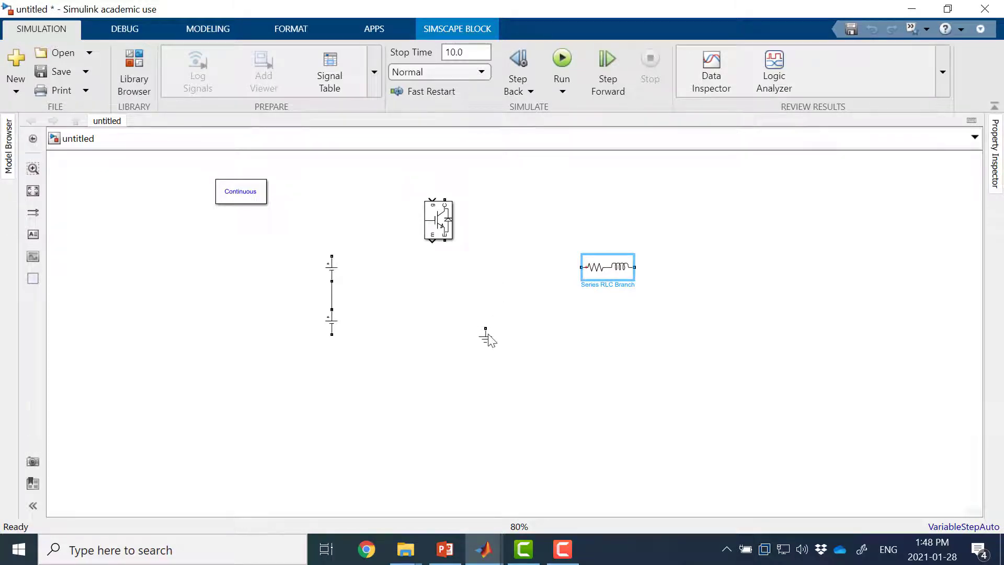
Step: Place the Ground left of the sources, wired to their midpoint, and duplicate the IGBT/Diode below the first, joining emitter to collector
mouse_move(487, 339)
left_mouse_down()
mouse_move(445, 374)
mouse_move(251, 316)
mouse_move(256, 291)
mouse_move(332, 291)
left_mouse_up()
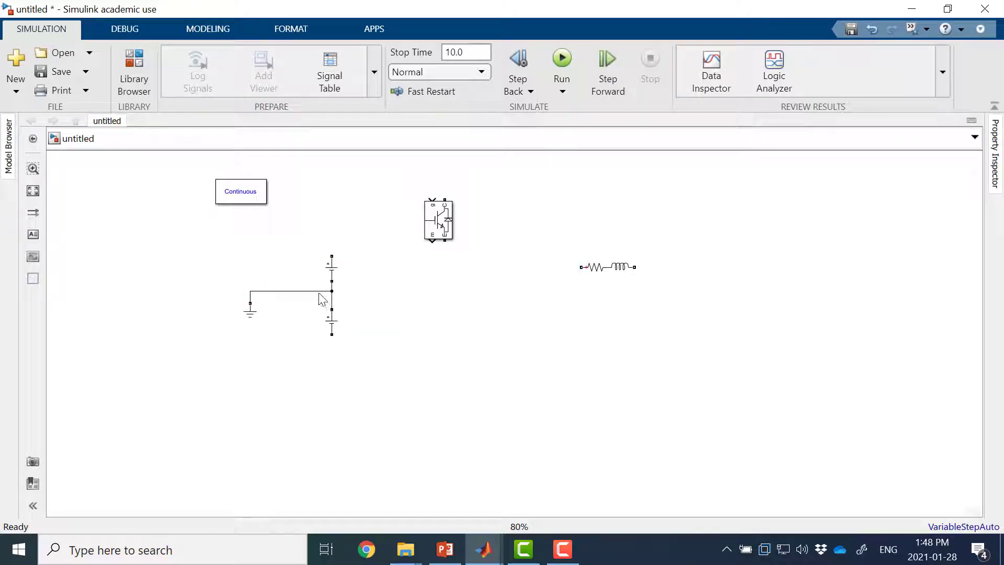
left_click_drag(441, 223, 444, 330)
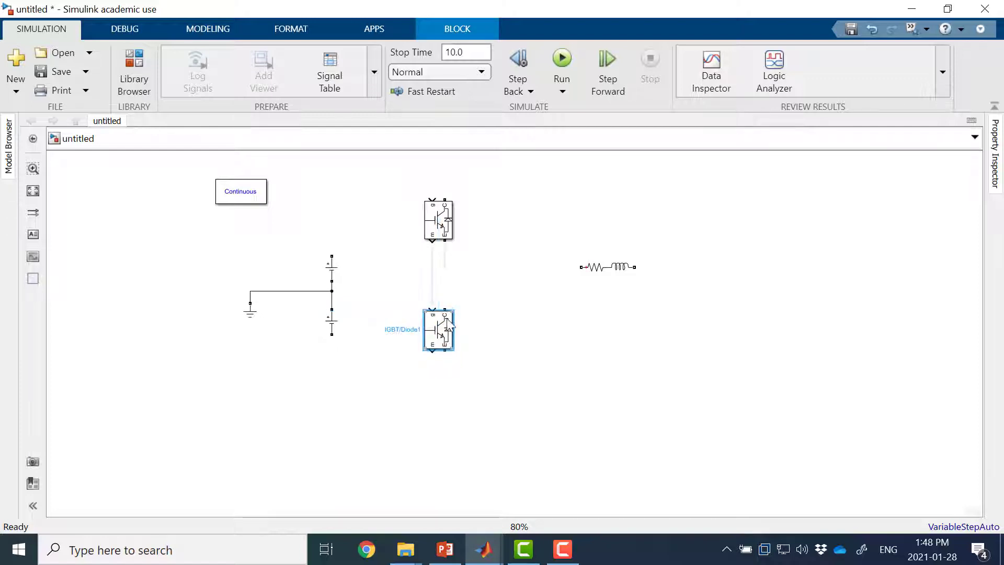
left_click(444, 296)
Step: Wire the upper IGBT's collector to the upper source's positive terminal and the lower emitter to the lower source's negative terminal, lowering the bottom wire
left_click_drag(445, 200, 331, 273)
left_click_drag(448, 375, 328, 359)
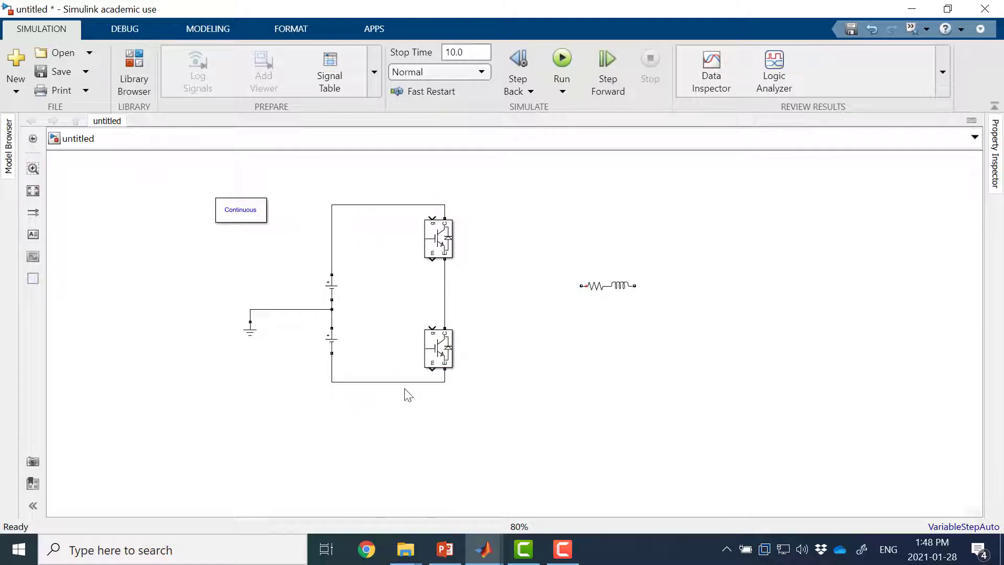
left_click_drag(403, 384, 415, 424)
left_click(601, 329)
Step: Insert a Current Measurement block and wire it between the junction of the two IGBTs and the RL branch
double_click(494, 298)
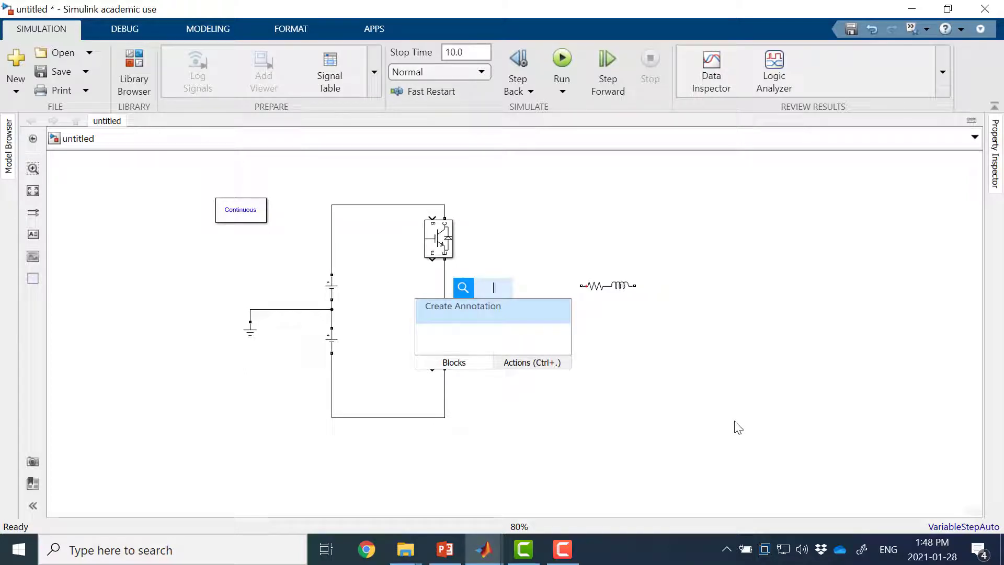
type("curre")
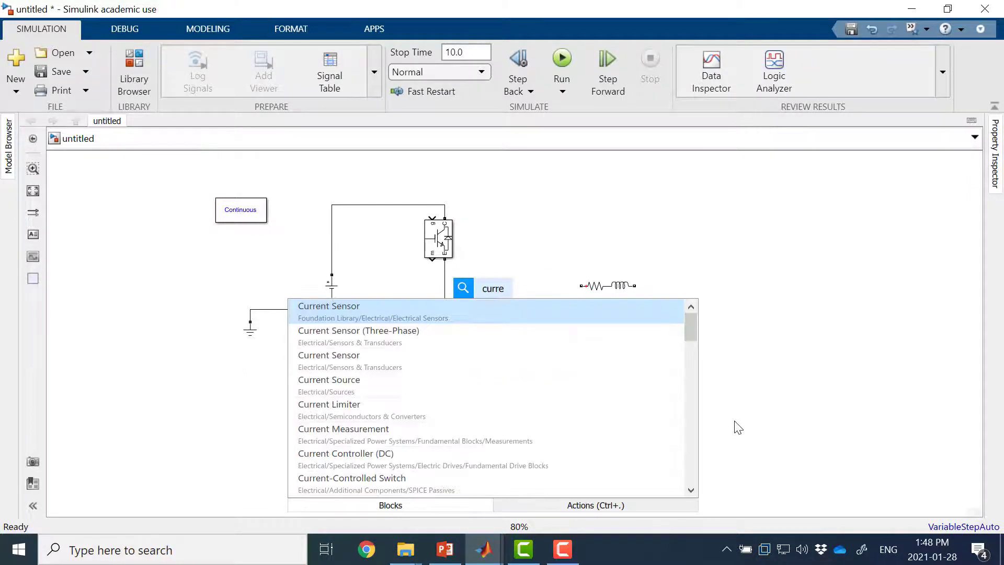
type("nt me")
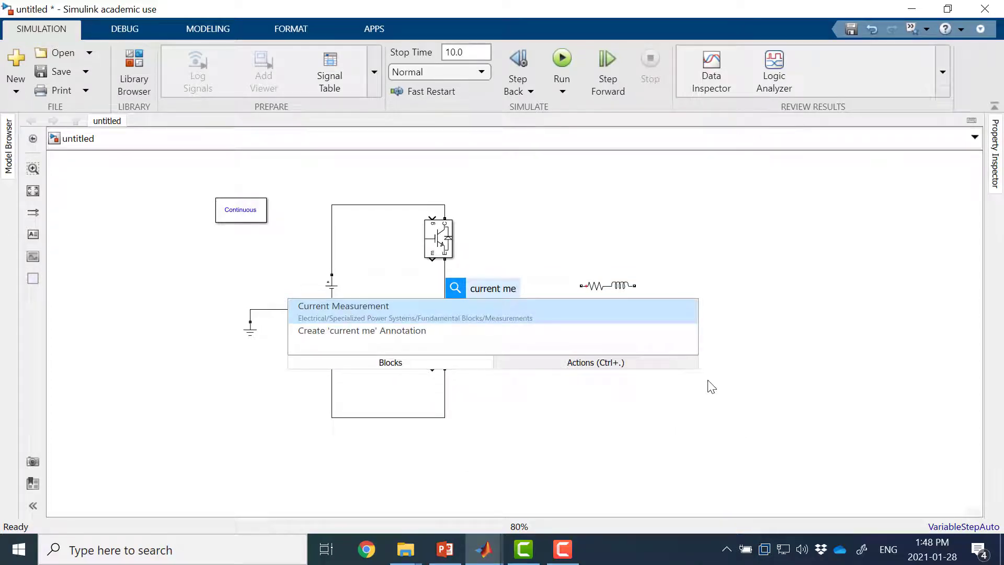
left_click(542, 321)
left_click_drag(491, 286, 498, 277)
left_click(539, 286)
left_click_drag(454, 283, 447, 282)
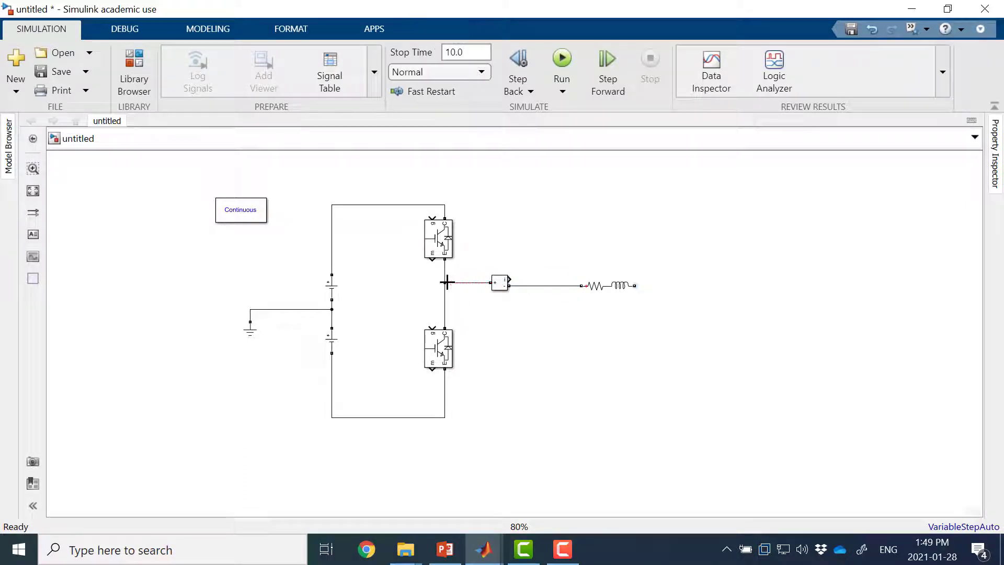
Step: Insert a Voltage Measurement block below the wire between the current measurement and the RL branch
double_click(539, 321)
type("v")
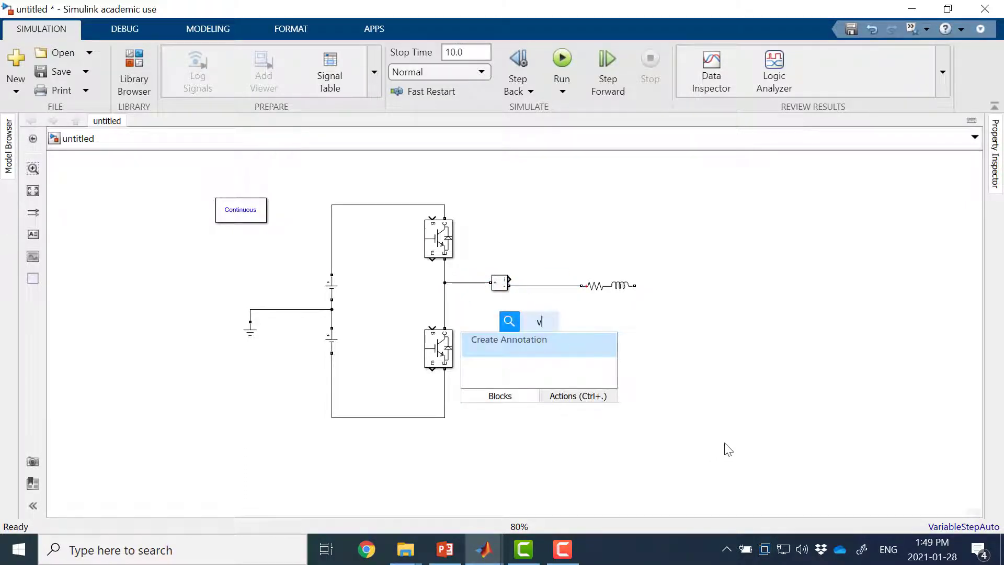
type("oltage mea")
left_click(608, 352)
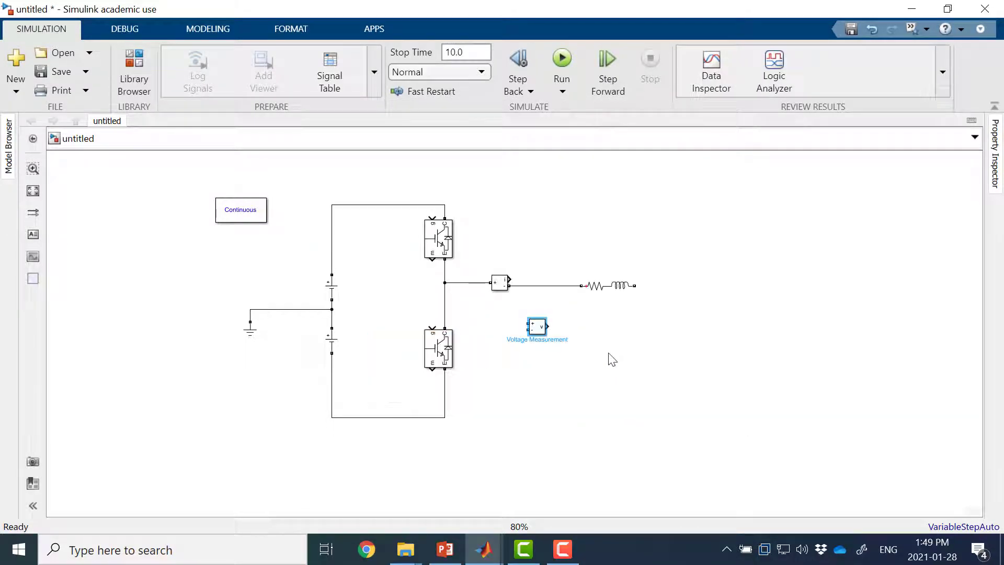
left_click_drag(537, 326, 561, 331)
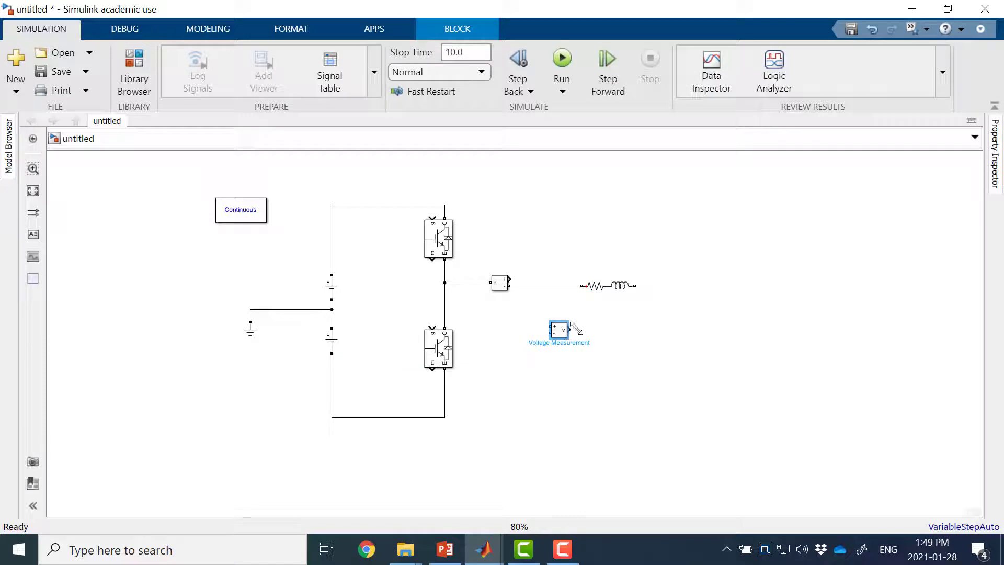
Step: Route the RL branch's free end beneath the bridge to the ground wire, and connect the Voltage Measurement across the load
left_click_drag(635, 286, 278, 276)
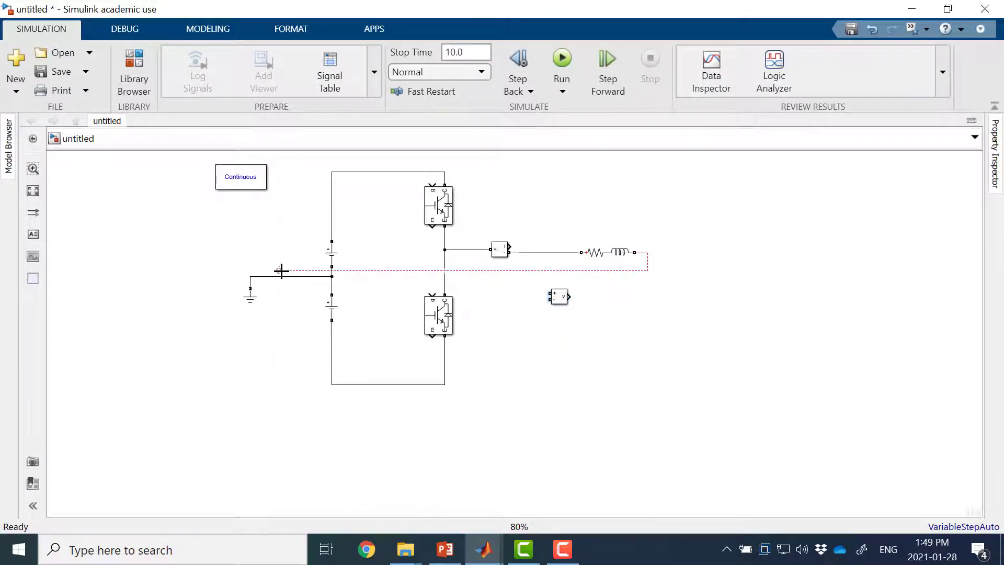
left_click_drag(387, 276, 445, 432)
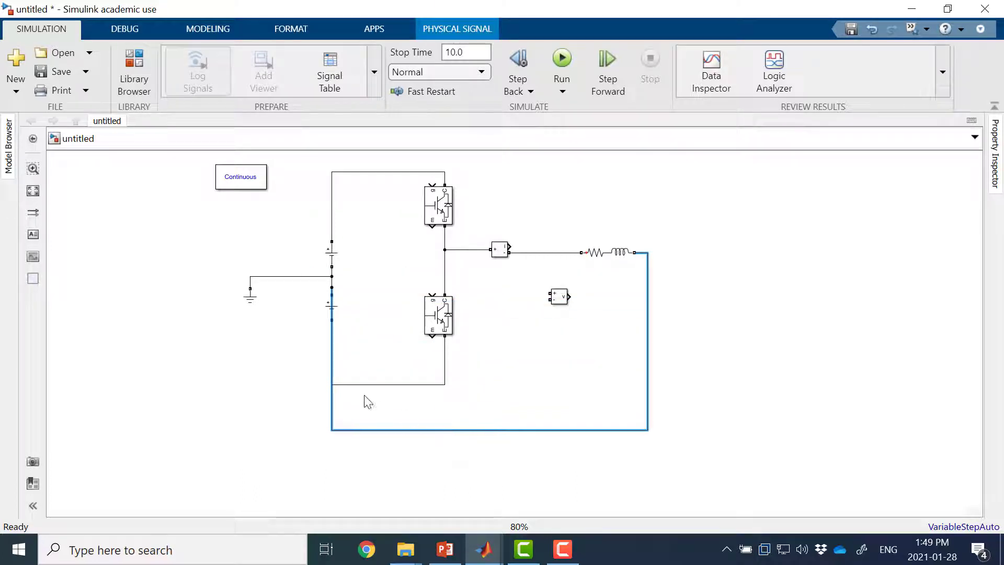
left_click(326, 411)
left_click_drag(332, 407, 296, 392)
left_click_drag(317, 287, 314, 277)
left_click(316, 307)
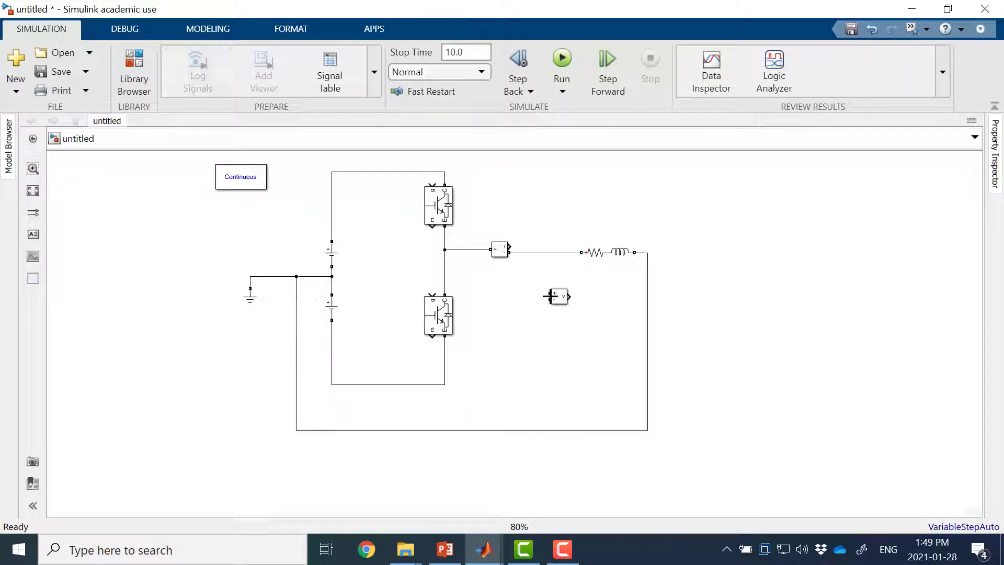
left_click_drag(549, 296, 544, 252)
left_click_drag(548, 301, 540, 430)
Step: Insert a Goto block on the Current Measurement's output and a copy of it on the Voltage Measurement's output
double_click(543, 217)
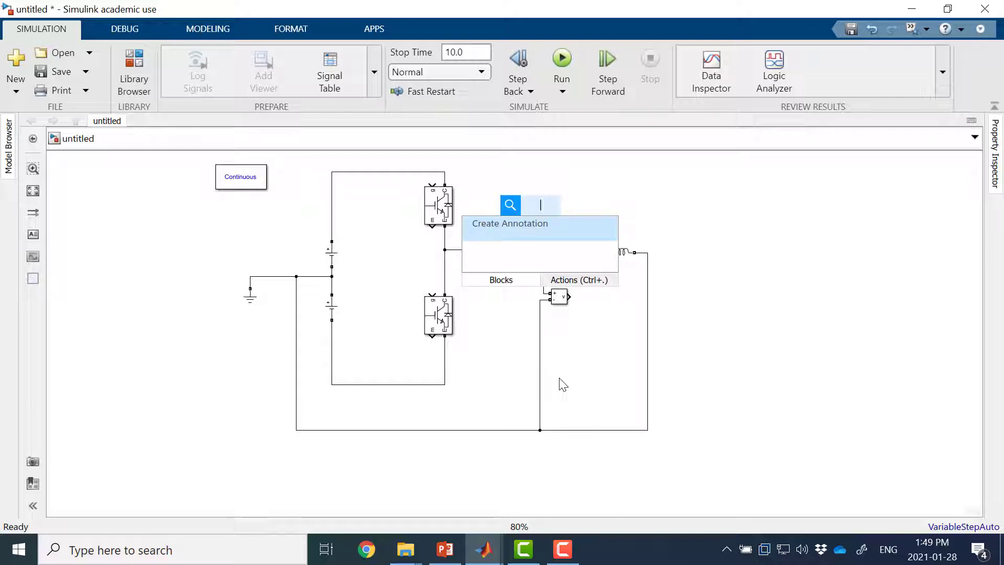
type("go")
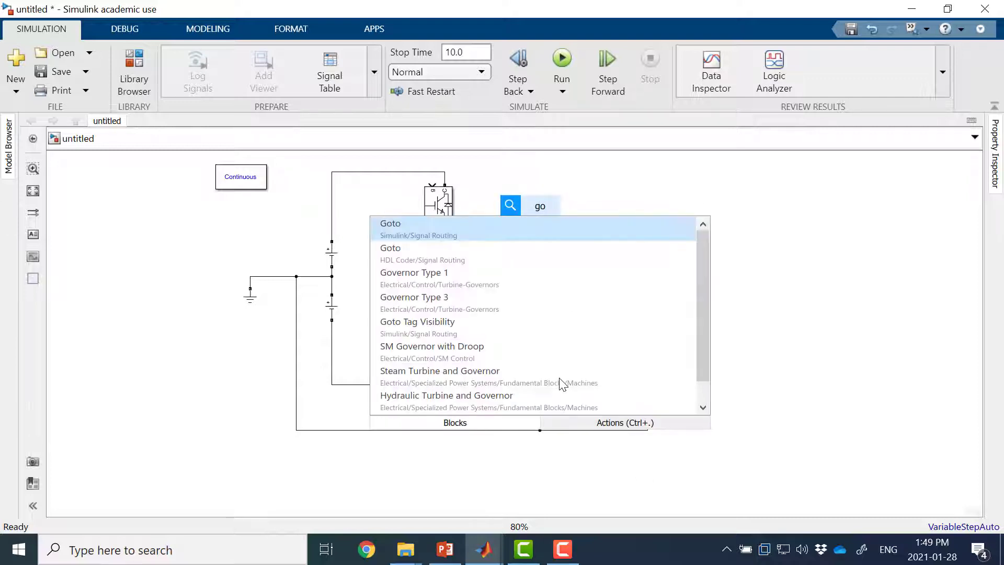
key("Return")
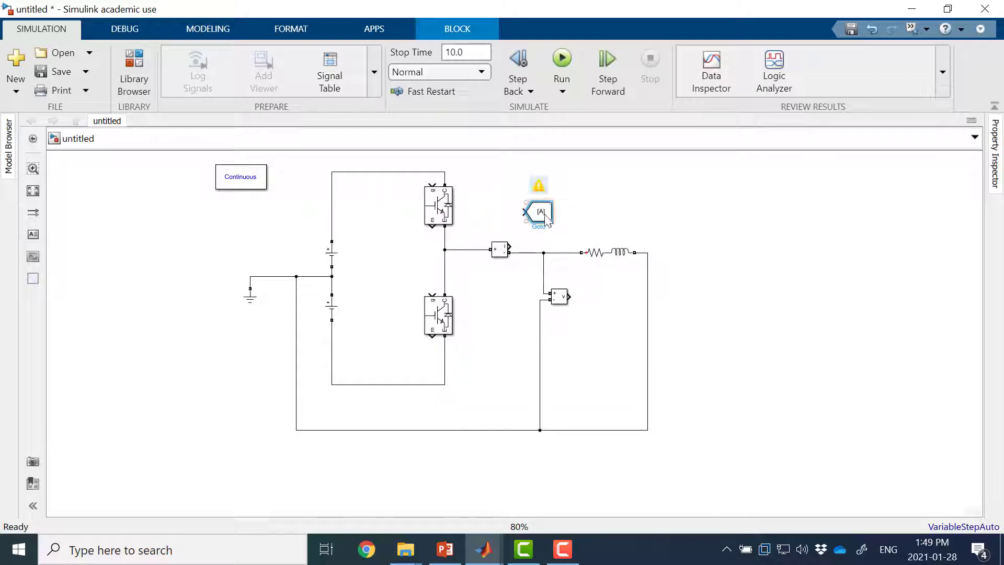
mouse_move(543, 217)
left_mouse_down()
mouse_move(561, 210)
mouse_move(505, 242)
left_mouse_up()
left_click_drag(549, 205, 569, 296)
Step: Set the tag of the current measurement's Goto block to Io_DM
double_click(543, 230)
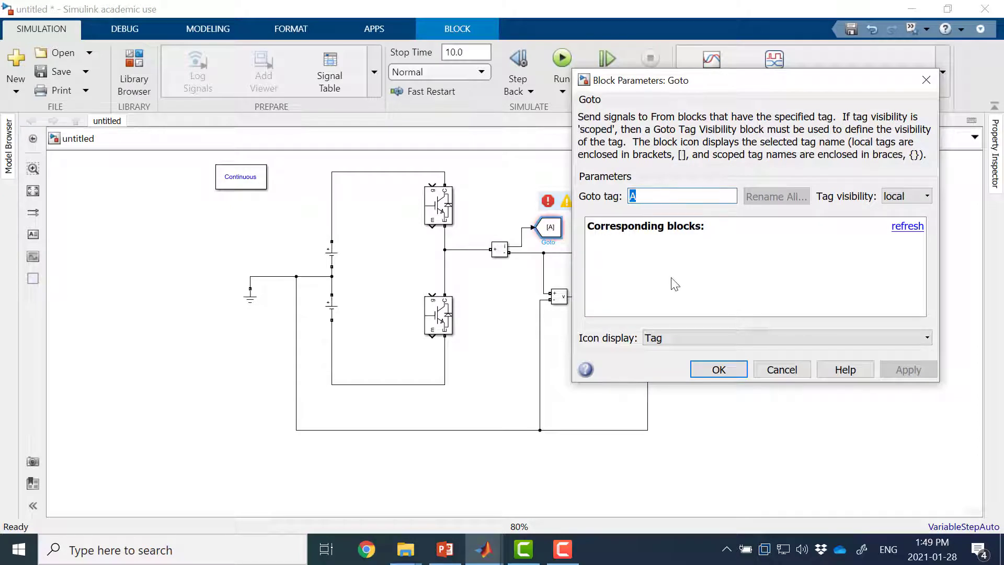
type("Io_DM")
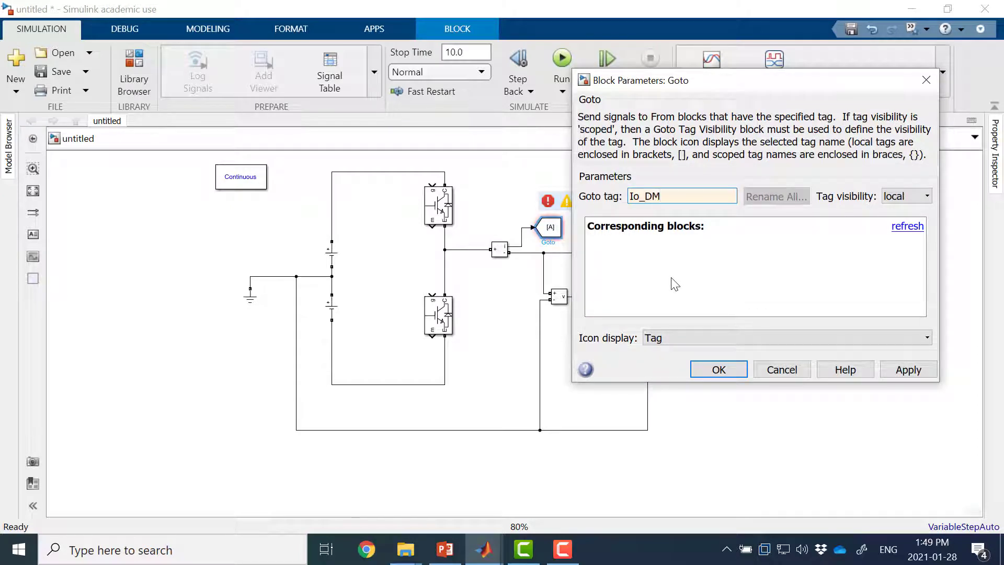
left_click(712, 369)
Step: Set the tag of the voltage measurement's Goto block to Vo_DM
double_click(607, 296)
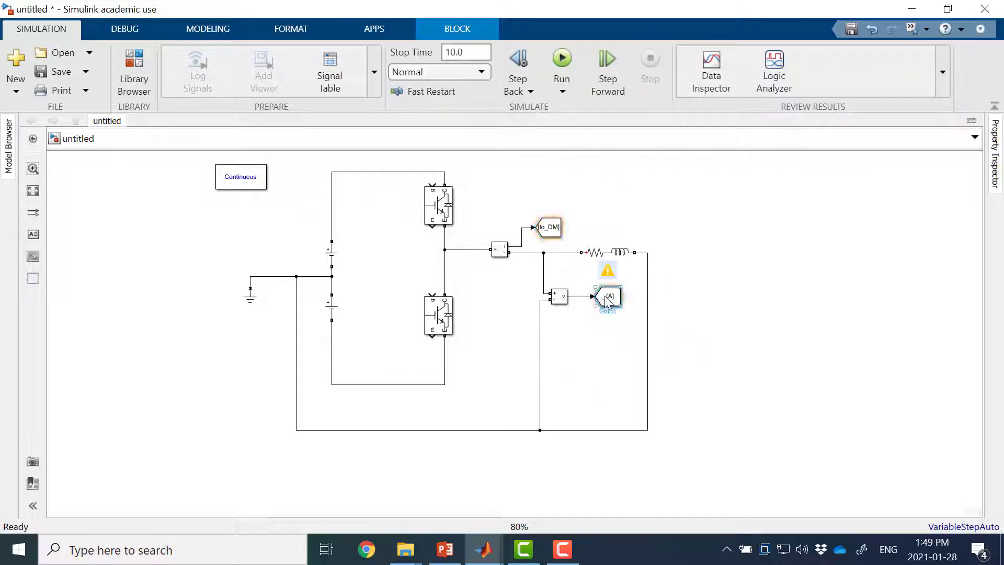
double_click(743, 265)
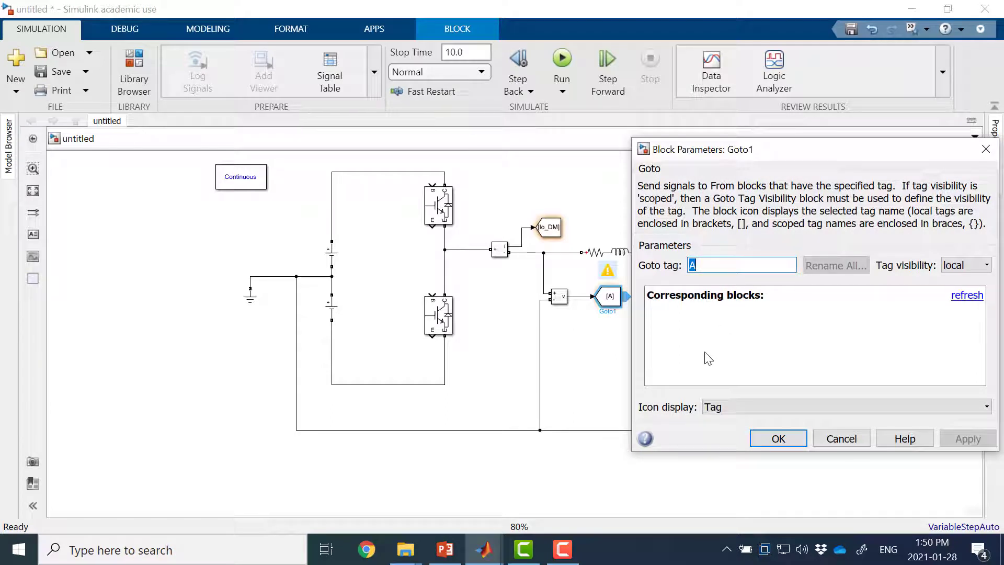
type("Vo_DM")
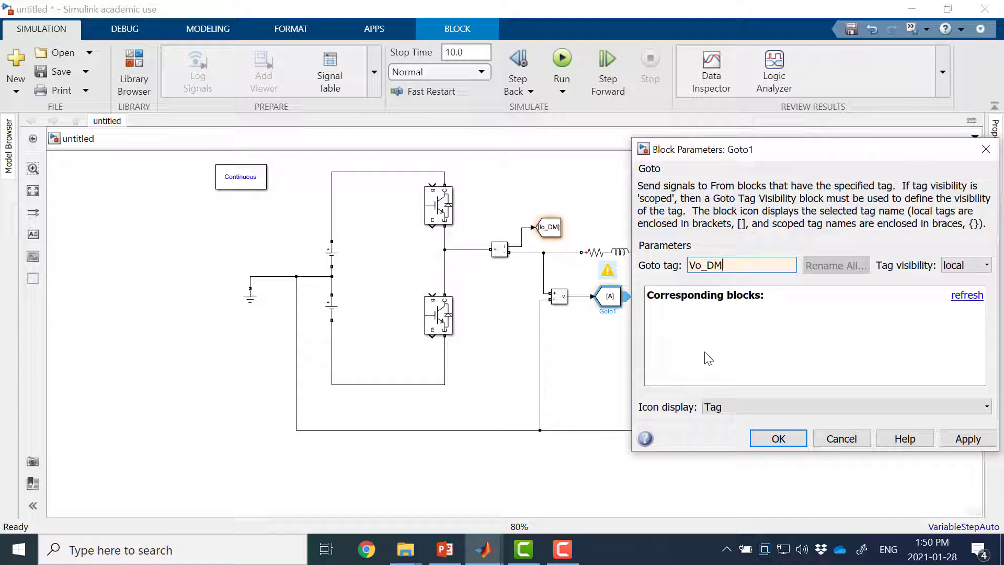
key("Return")
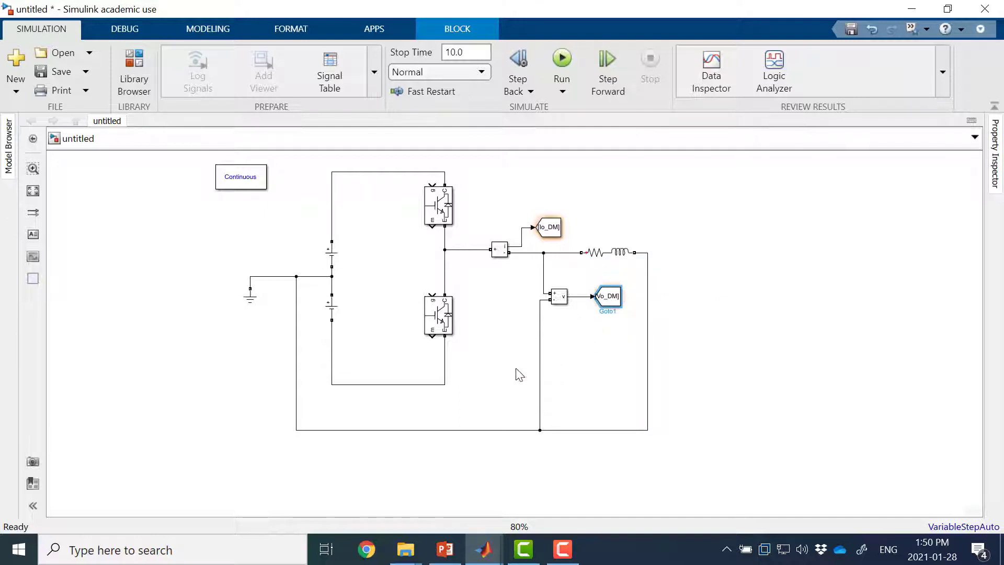
Step: Raise the bridge's top wire further above the upper IGBT, and move the powergui block up in line with the Ground
left_click(475, 297)
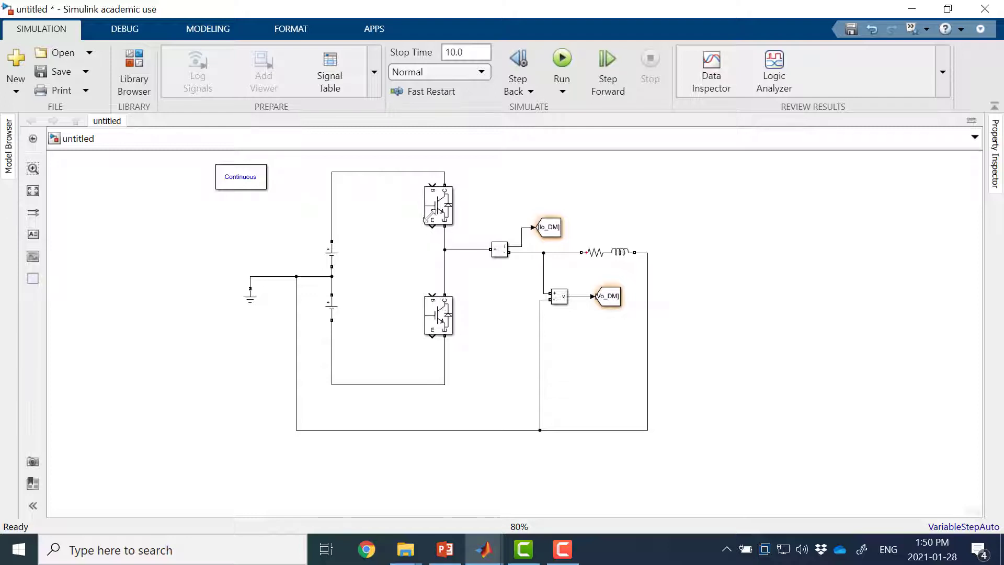
left_click_drag(415, 173, 415, 208)
left_click(395, 249)
left_click(242, 238)
left_click_drag(240, 228, 250, 194)
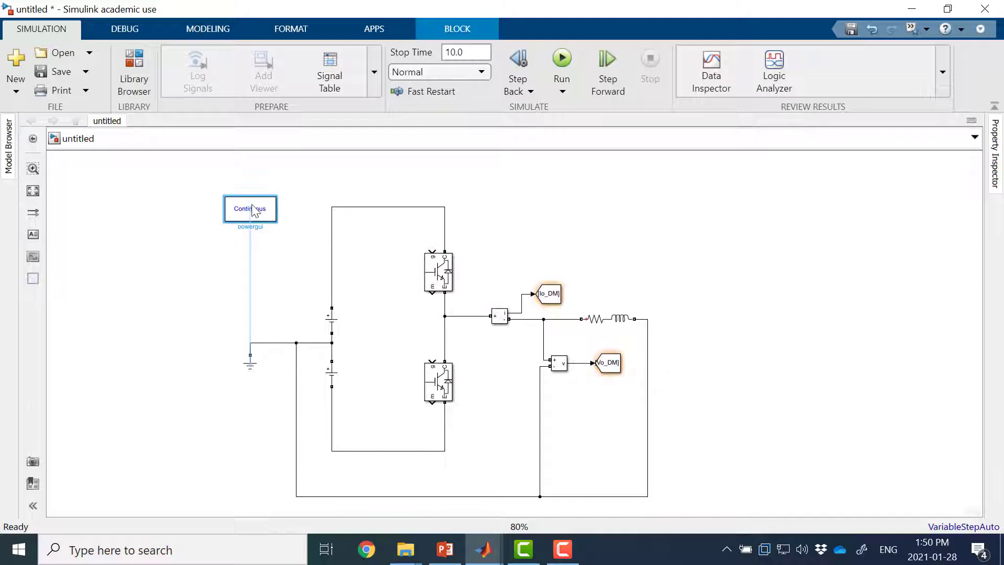
Step: Set the simulation stop time to 0.5
left_click(481, 51)
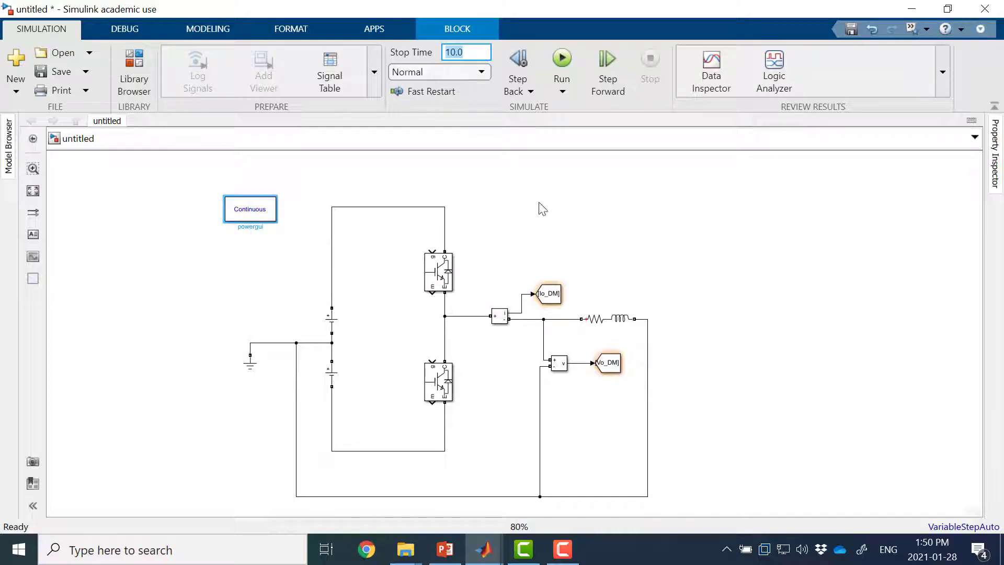
type("0")
left_click(234, 242)
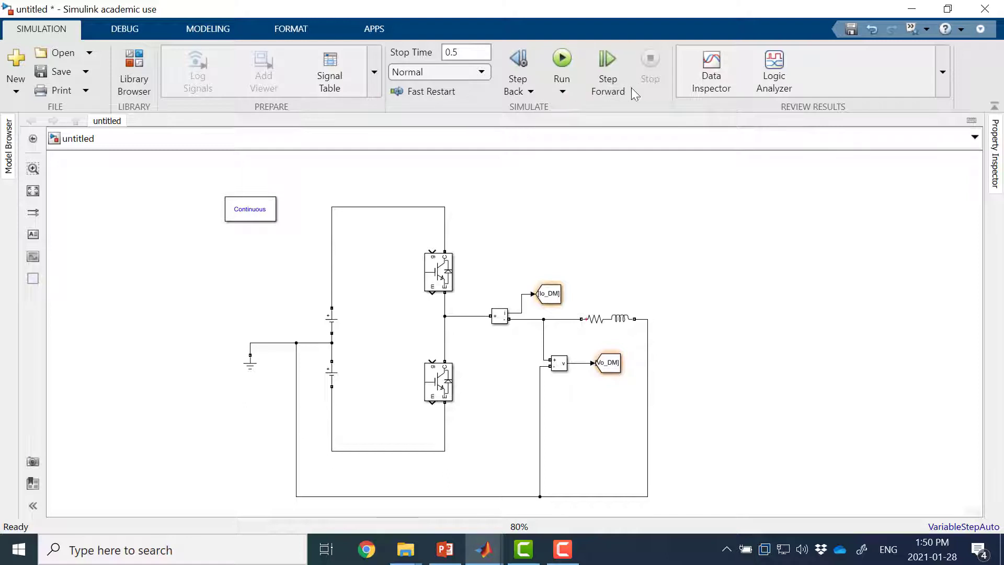
Step: Configure the model's solver as Fixed-step with a fixed-step size of 1e-5
right_click(410, 177)
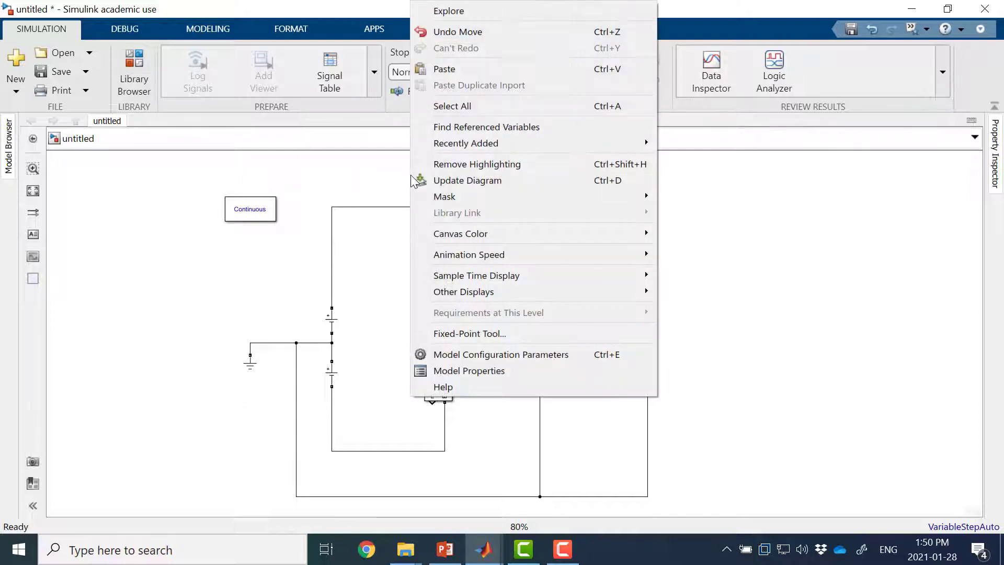
left_click(485, 355)
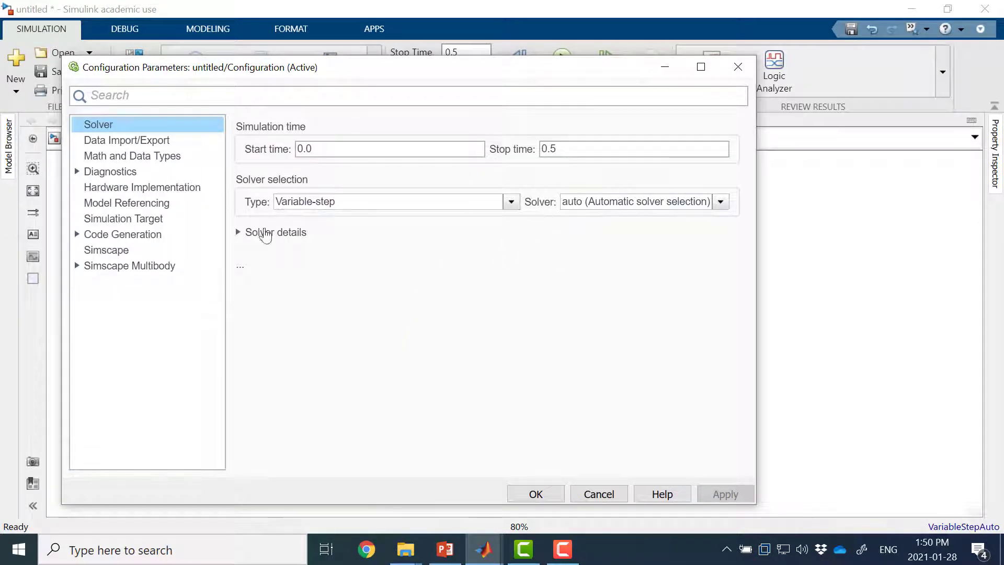
left_click(245, 239)
left_click(340, 204)
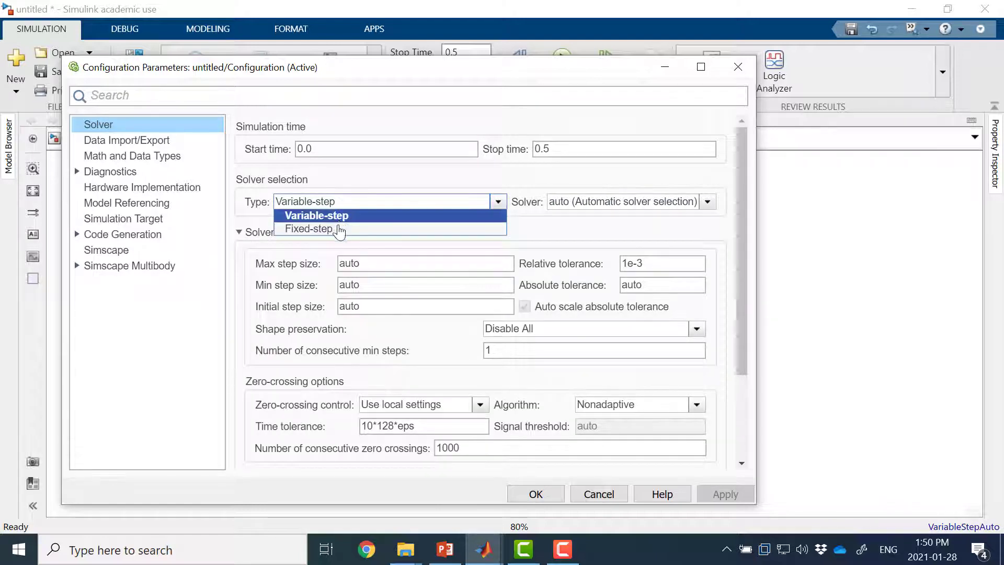
left_click(338, 229)
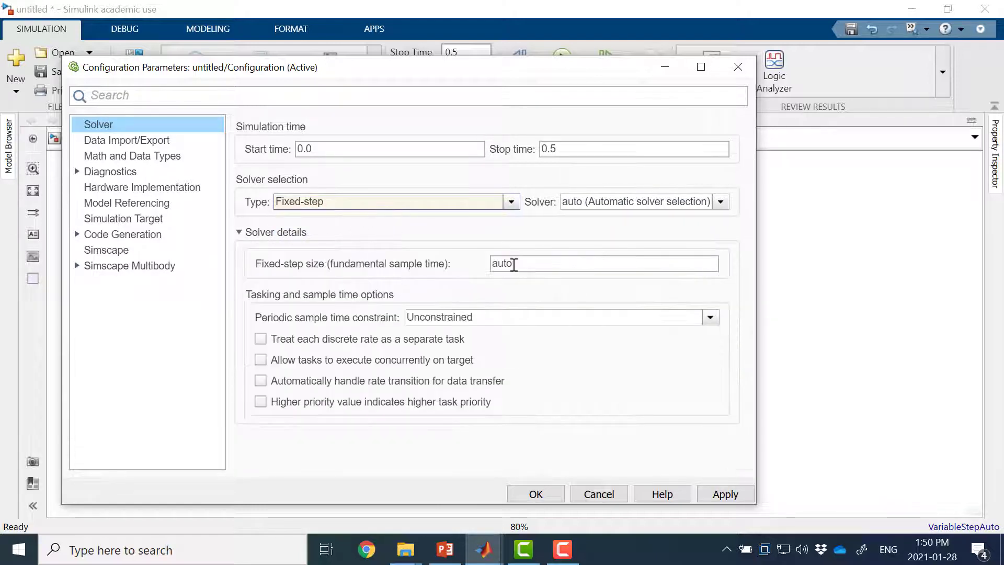
double_click(554, 266)
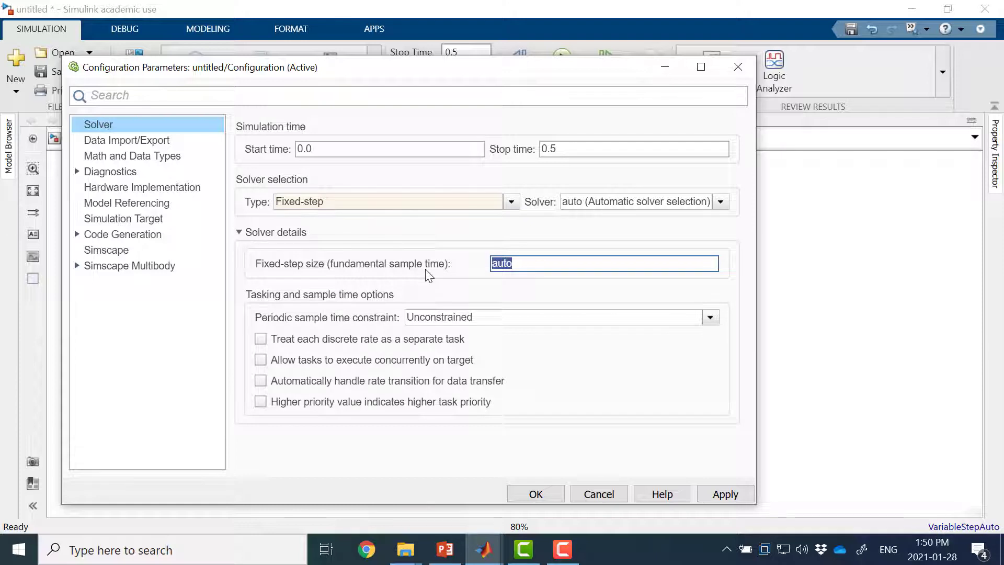
type("1")
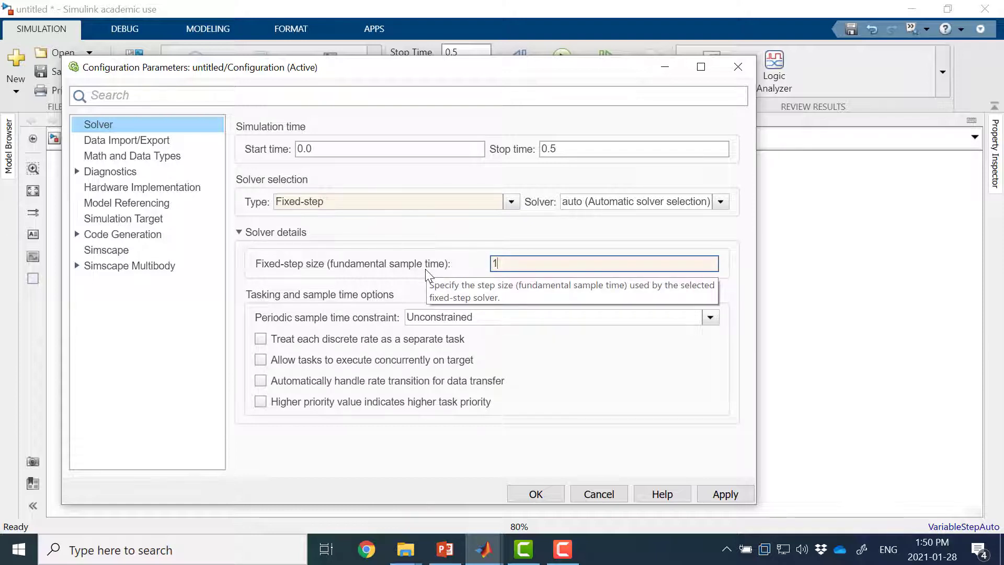
type("e-5")
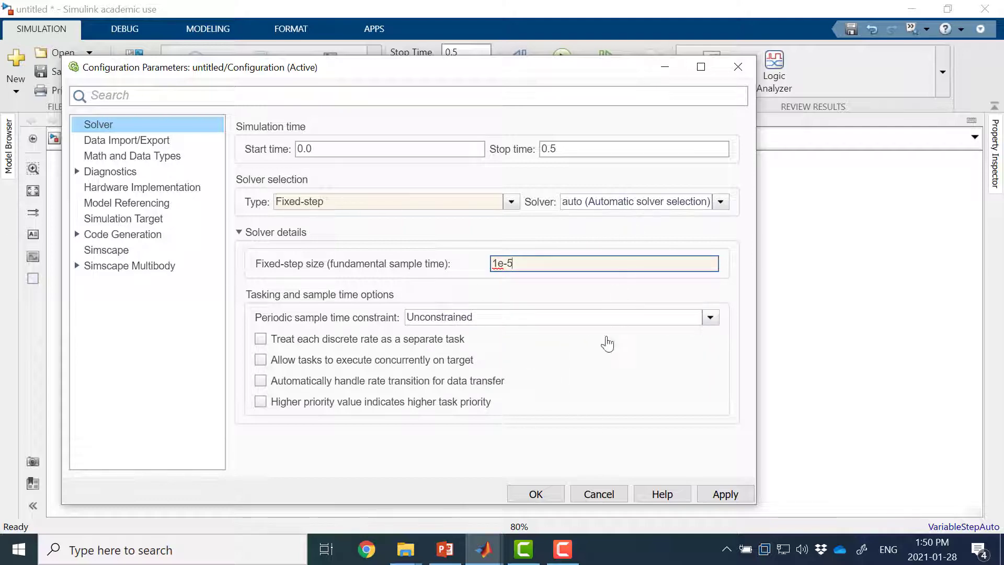
left_click(548, 491)
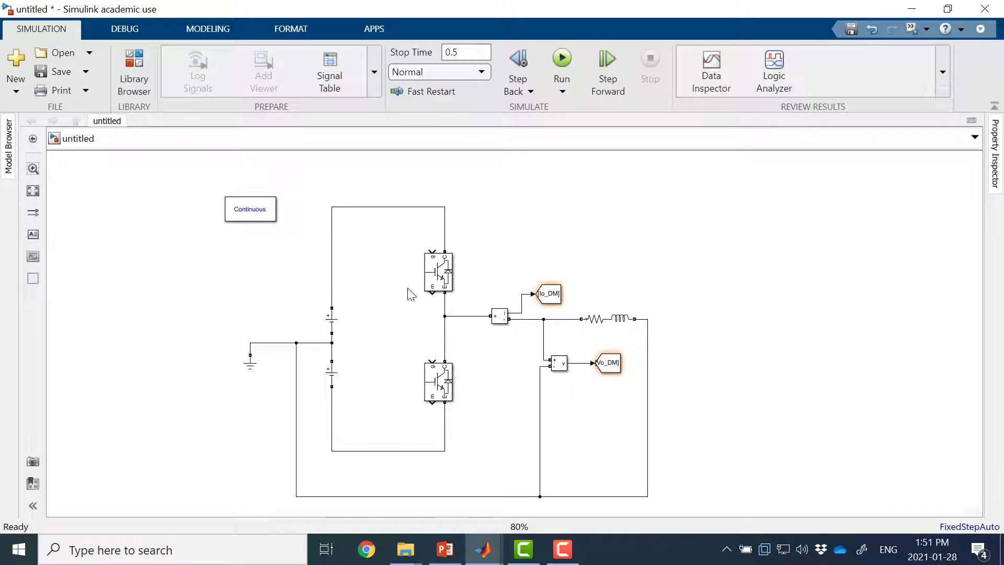
Step: Change the model's fixed-step solver from automatic selection to discrete in the configuration parameters
double_click(260, 216)
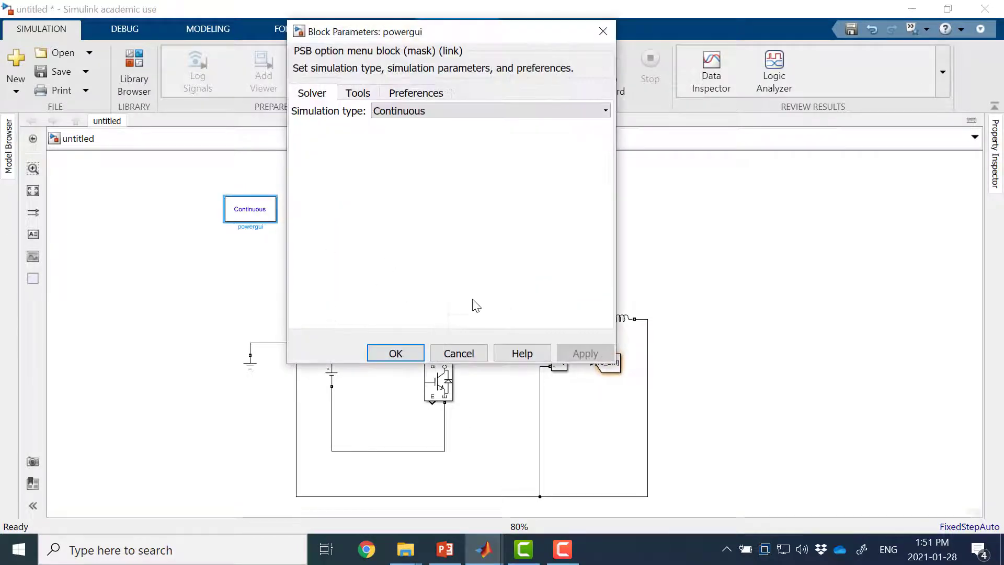
left_click(459, 353)
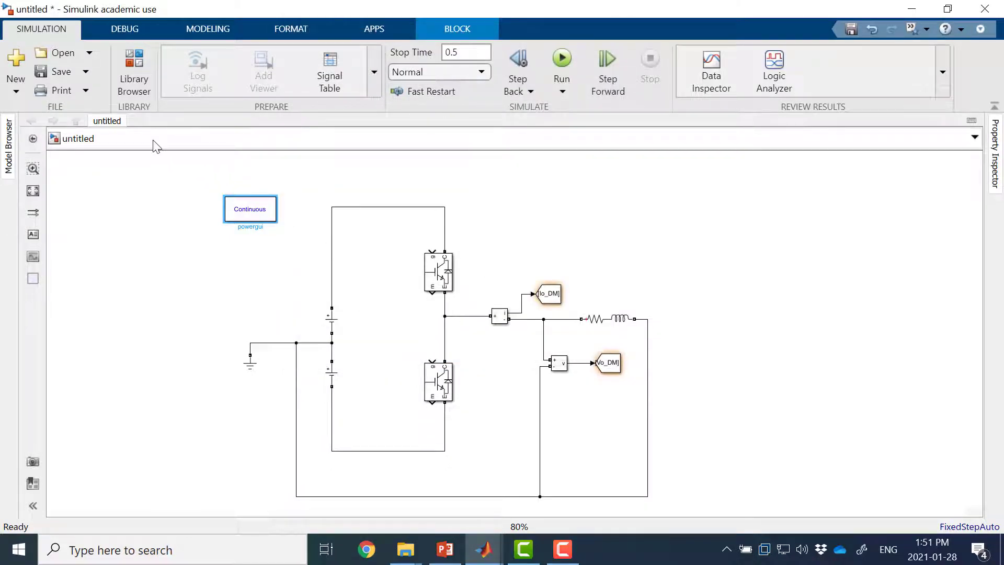
right_click(149, 201)
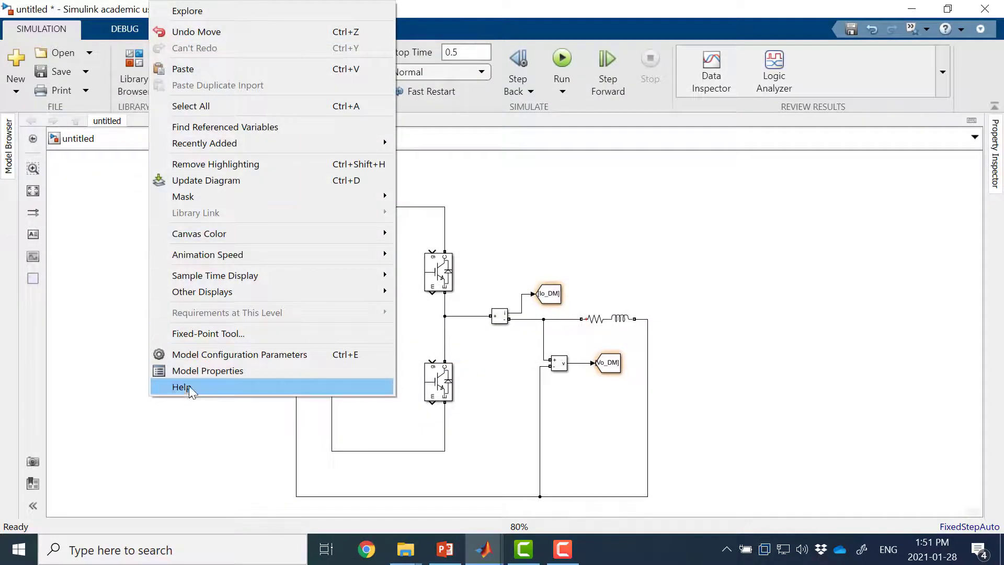
left_click(200, 358)
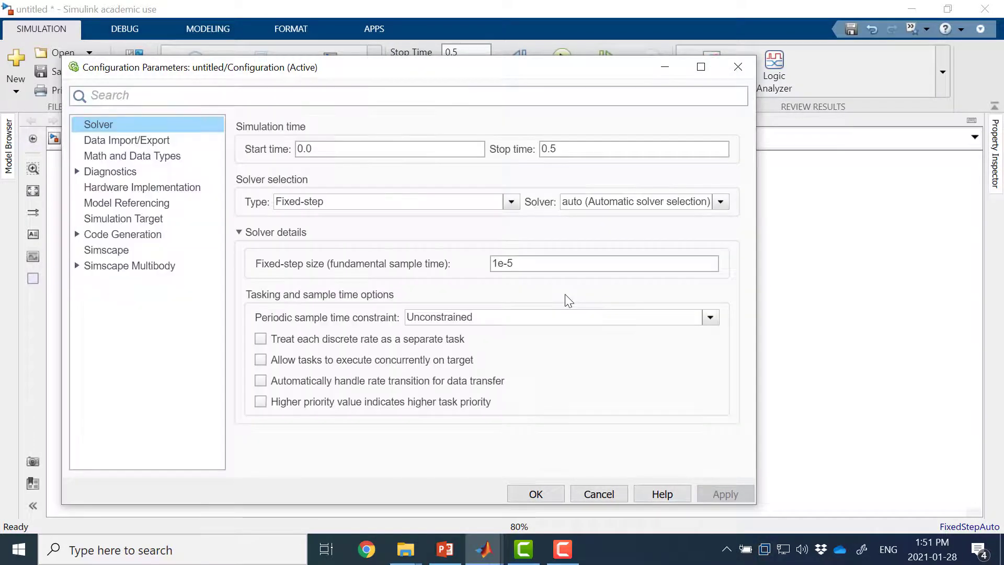
left_click(632, 206)
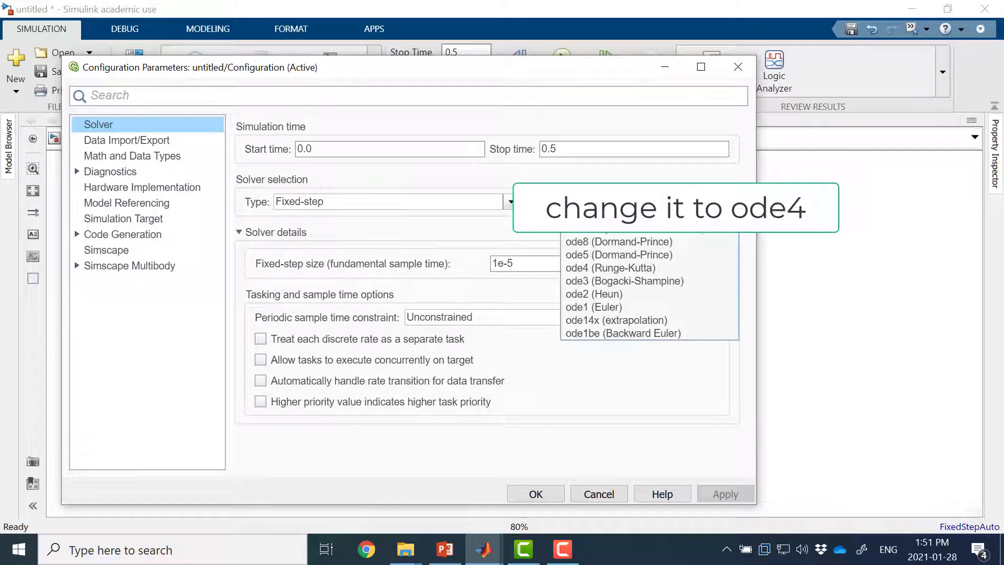
left_click(657, 236)
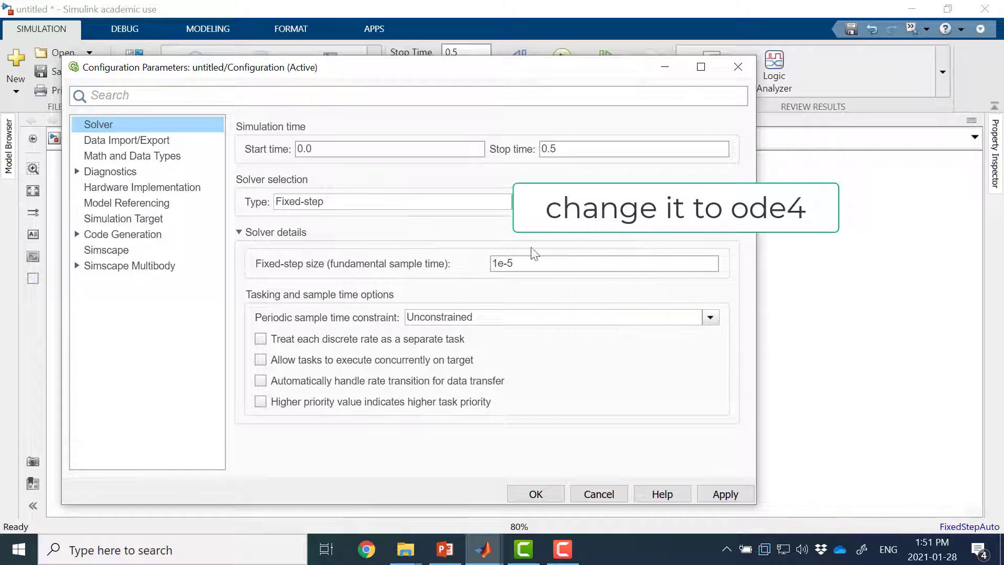
left_click(417, 207)
left_click(394, 230)
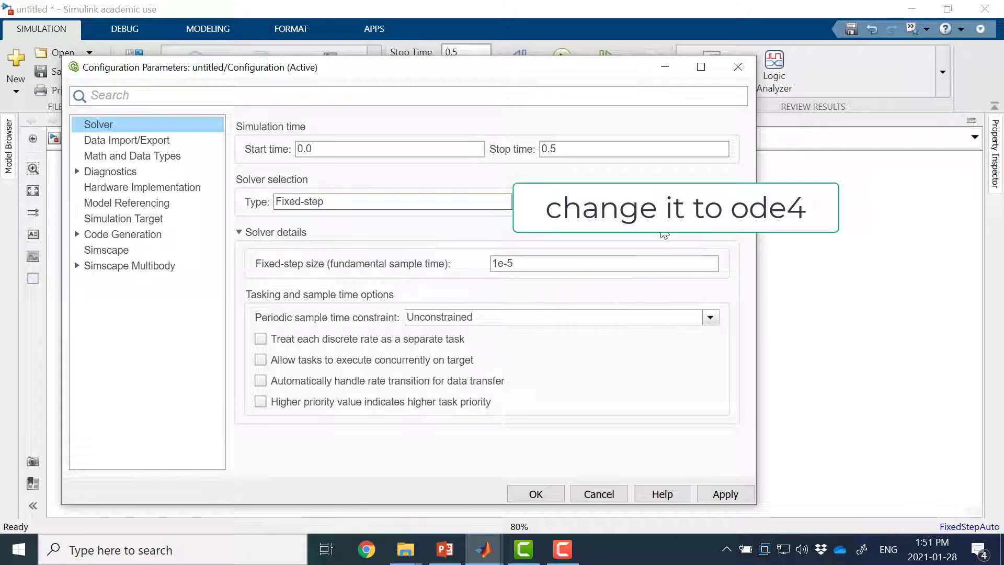
left_click(554, 491)
Step: Set the powergui block to Discrete simulation with a sample time of 1e-5 s, and move it slightly up and away from the circuit
left_click(255, 214)
double_click(255, 214)
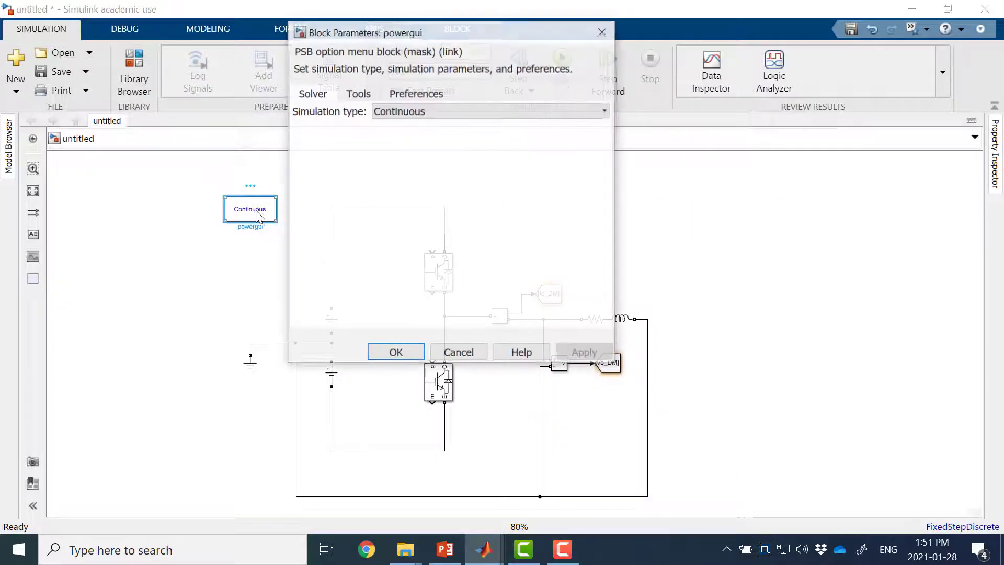
left_click(454, 111)
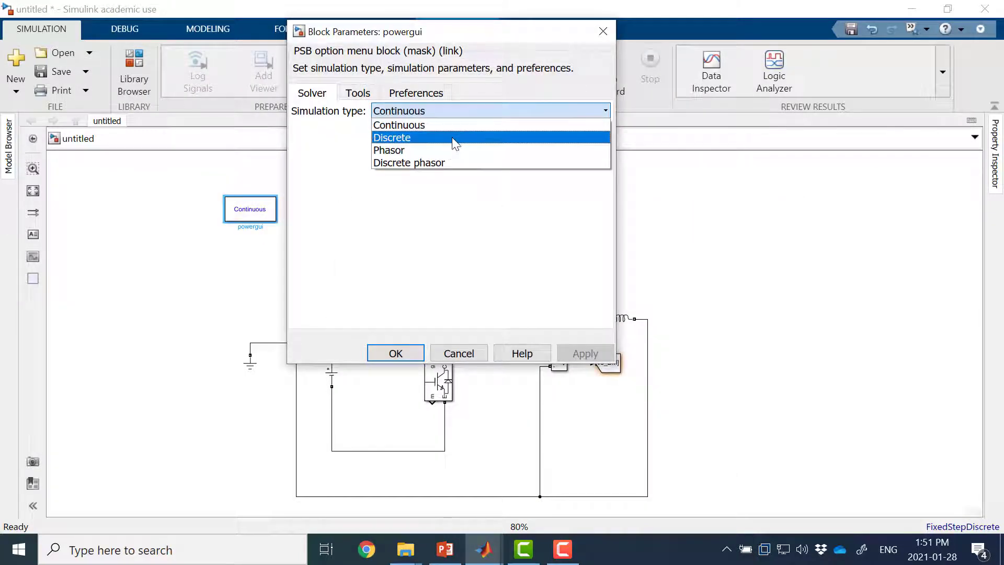
left_click(452, 137)
left_click(388, 135)
left_click_drag(376, 134, 337, 134)
double_click(401, 135)
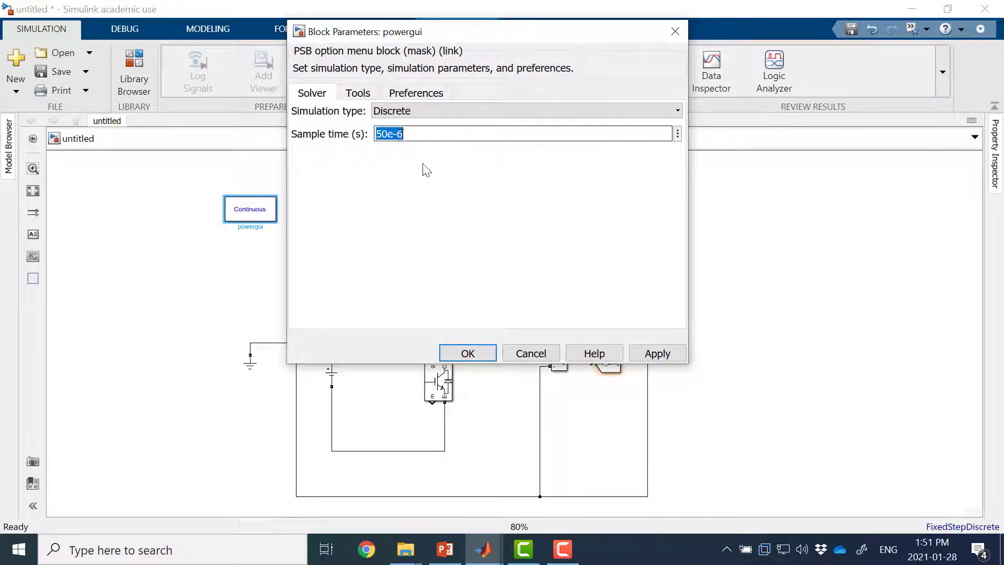
type("1e-5")
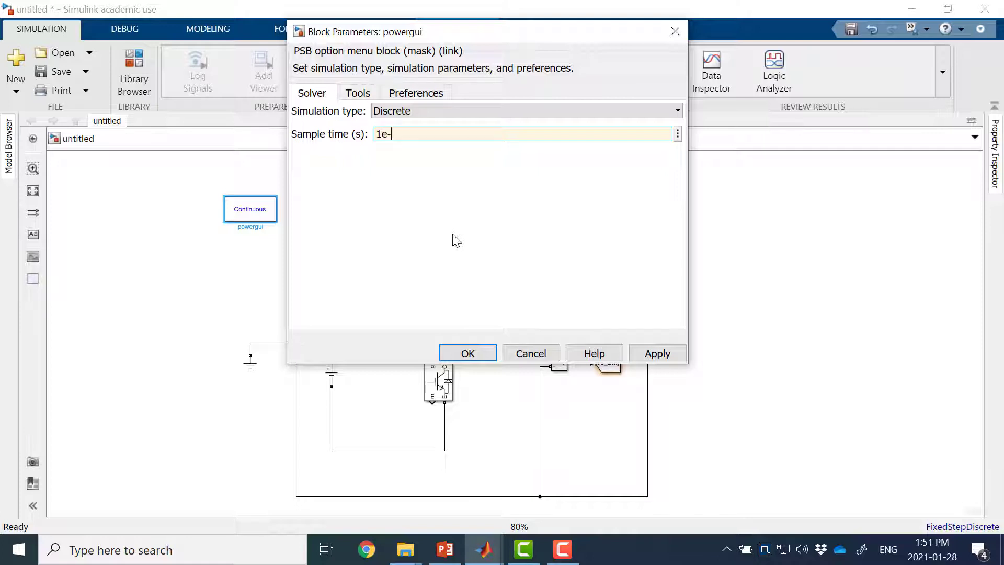
left_click(469, 352)
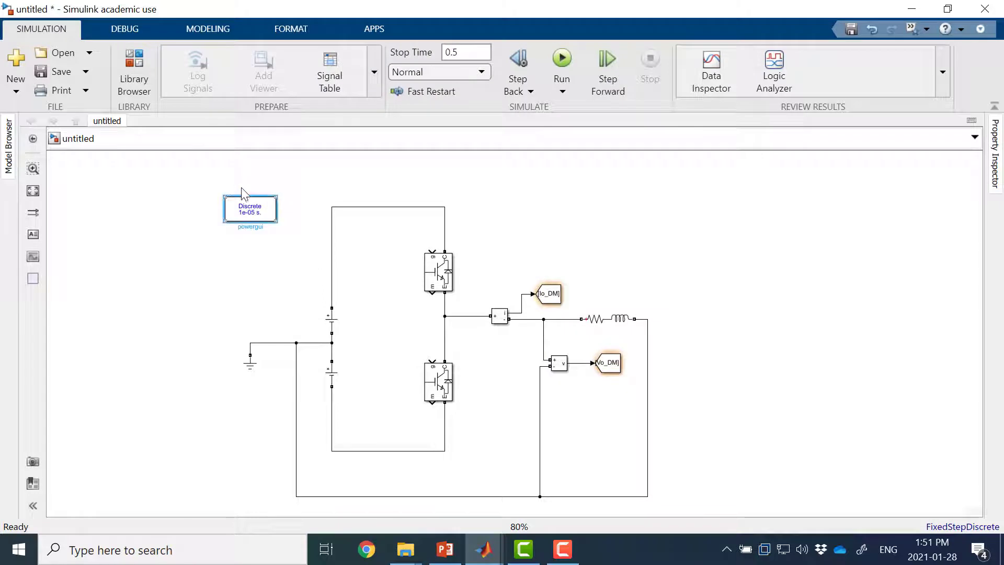
left_click_drag(253, 208, 234, 189)
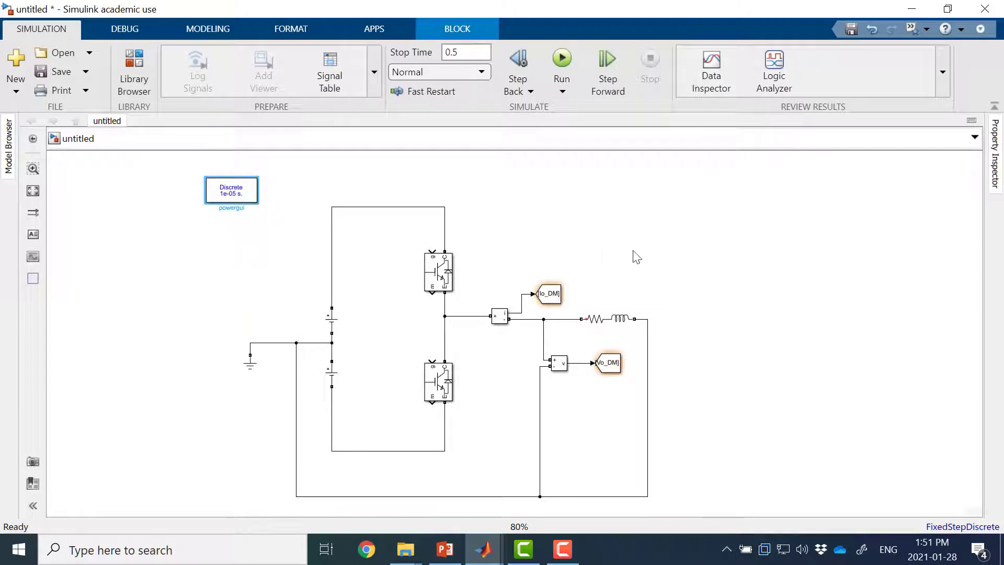
Step: Insert a Pulse Generator inside the bridge loop, connect its output to the upper IGBT's gate, and shift it slightly towards the DC sources
left_click_drag(746, 294, 751, 246)
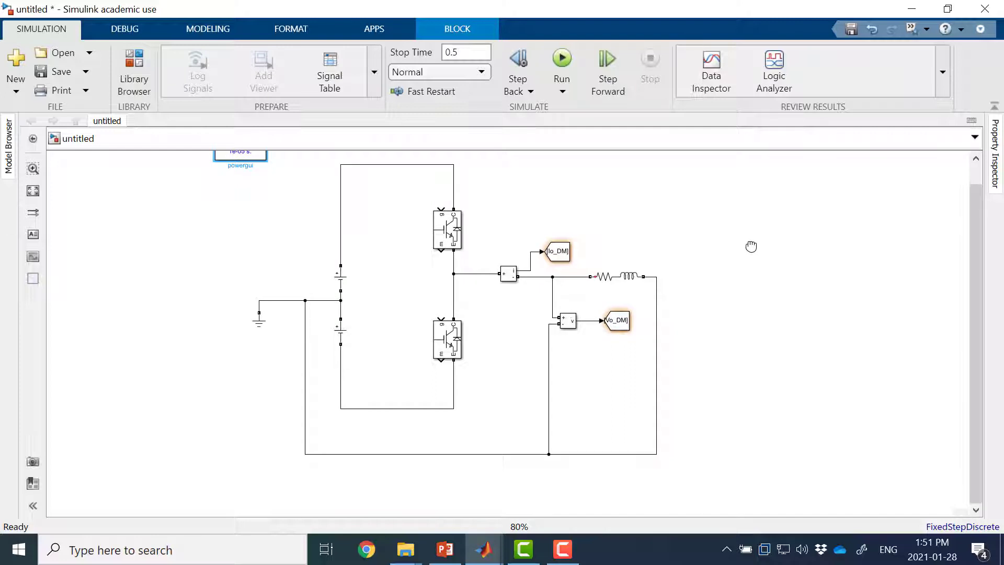
left_click(562, 256)
double_click(369, 208)
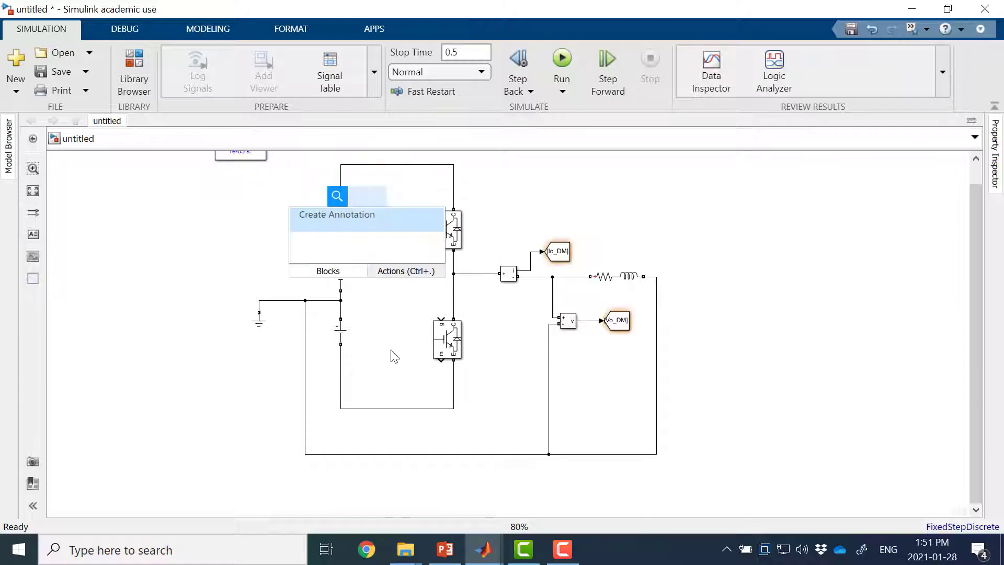
type("pul")
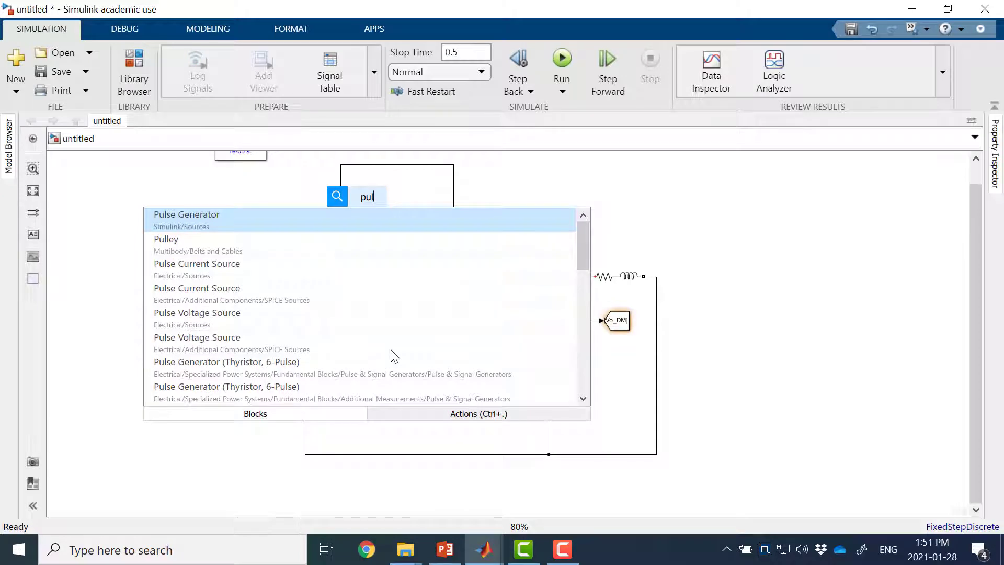
key("Return")
left_click_drag(372, 208, 440, 209)
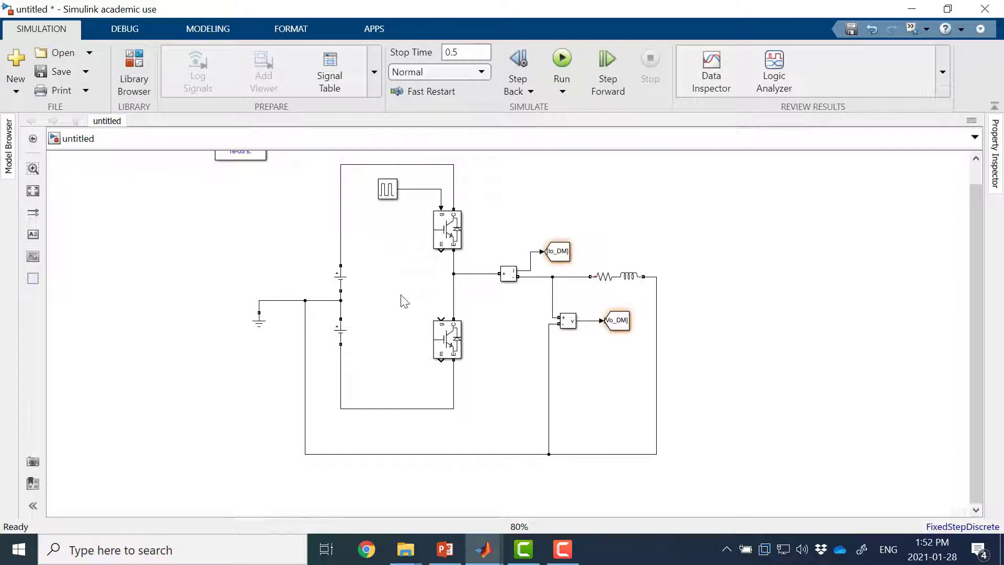
left_click_drag(391, 196, 379, 197)
left_click(398, 267)
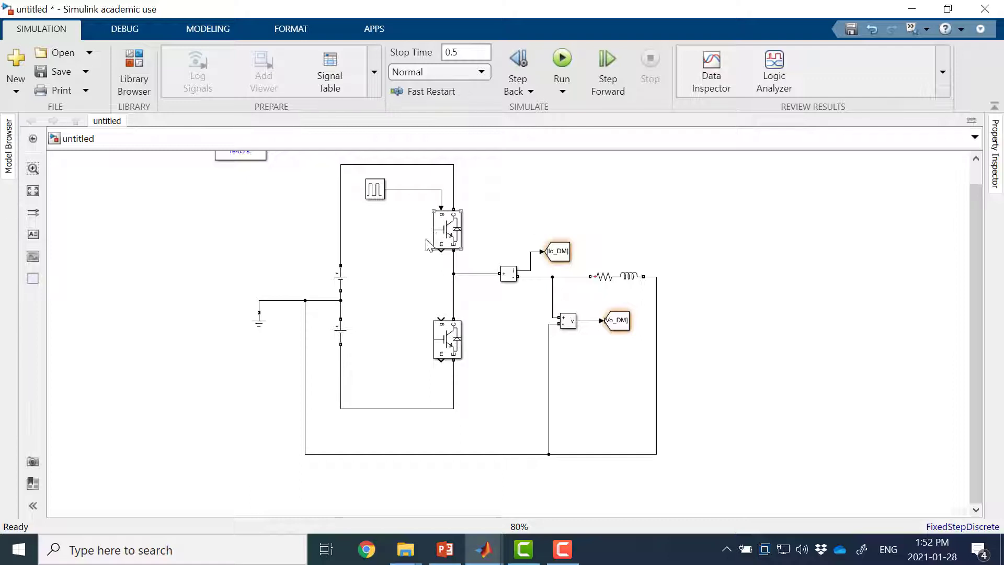
Step: Locate the Logical Operator block in the Simulink library's Logic and Bit Operations category and view its default parameters
double_click(409, 256)
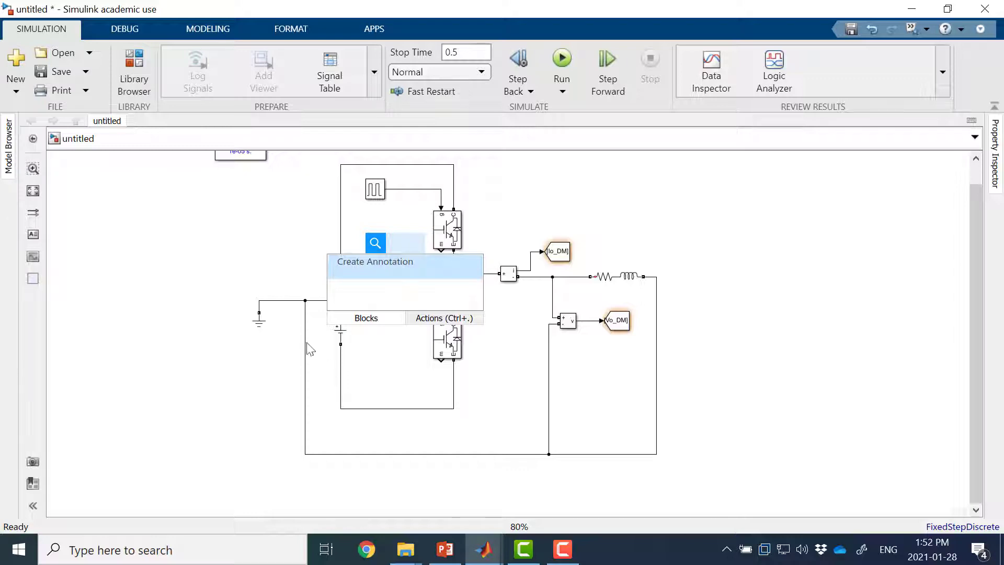
left_click(239, 257)
mouse_move(489, 546)
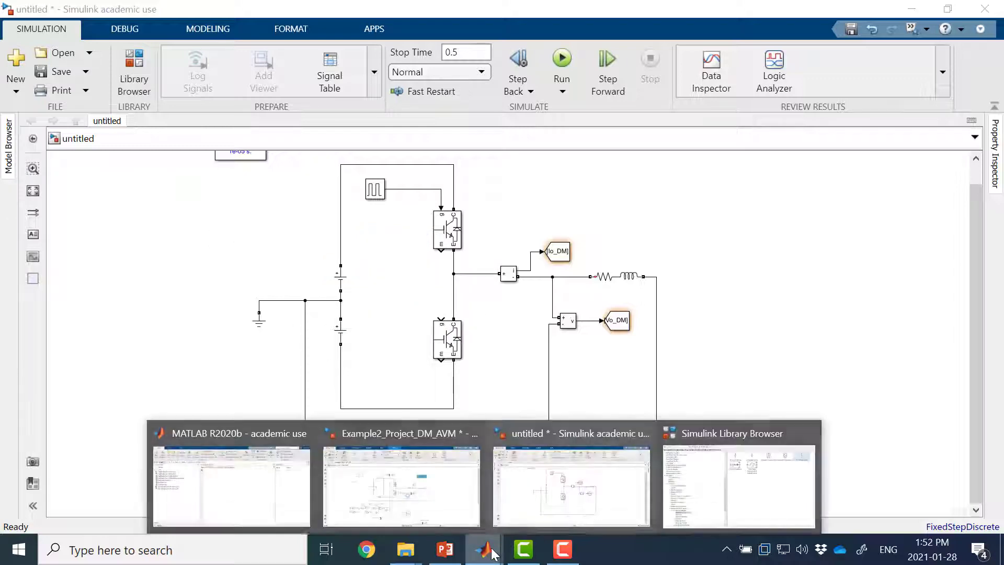
left_click(741, 474)
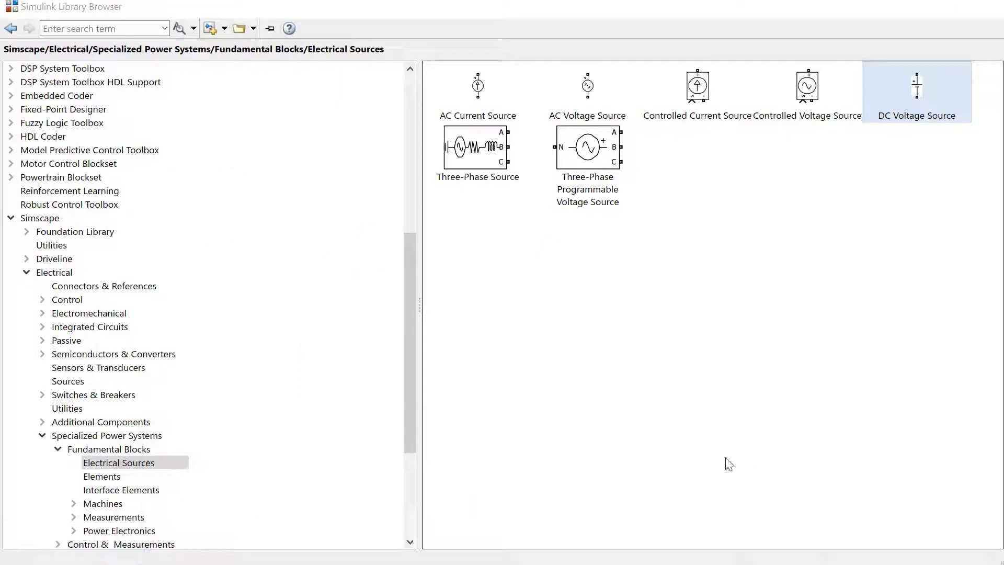
left_click_drag(413, 271, 406, 102)
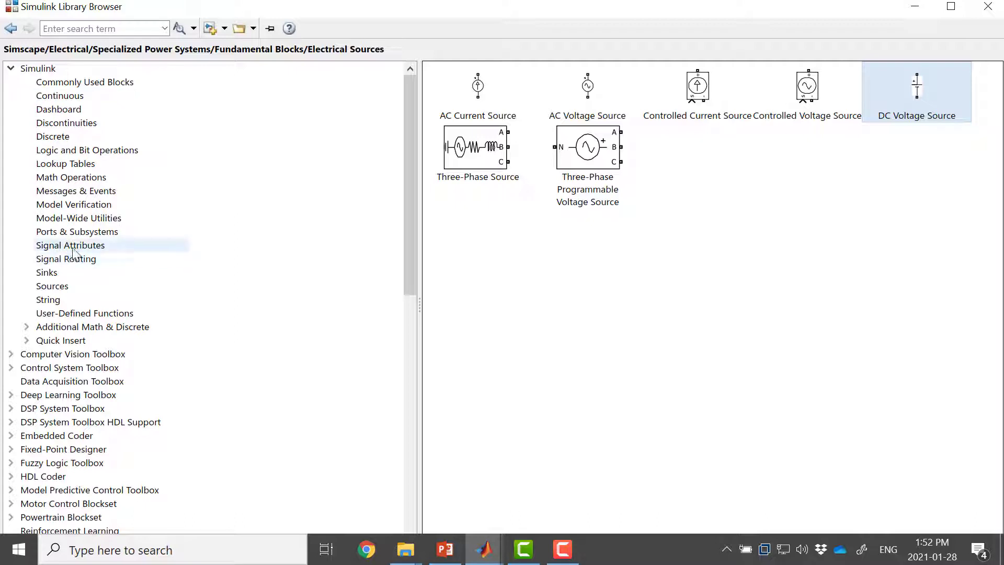
left_click(76, 179)
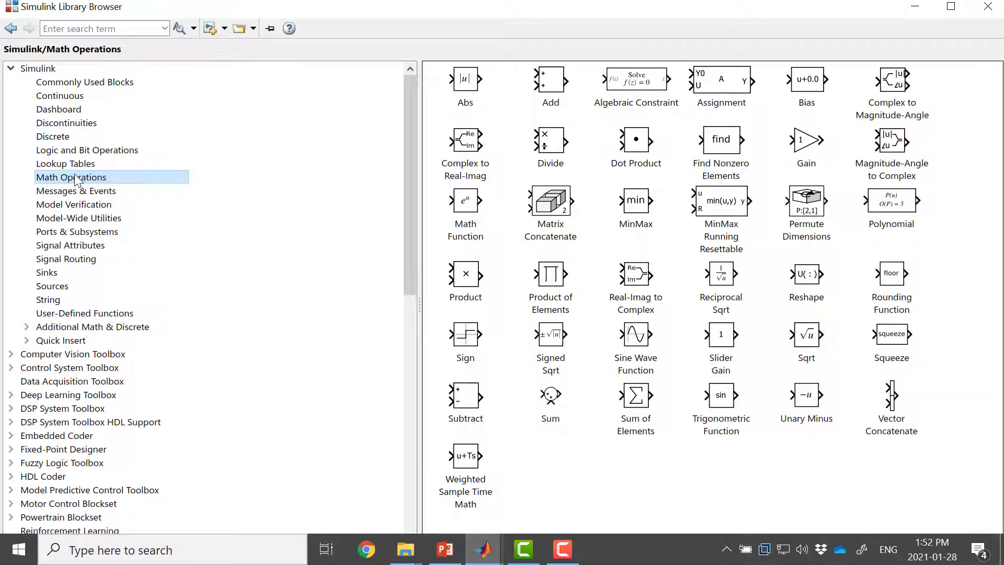
left_click(102, 151)
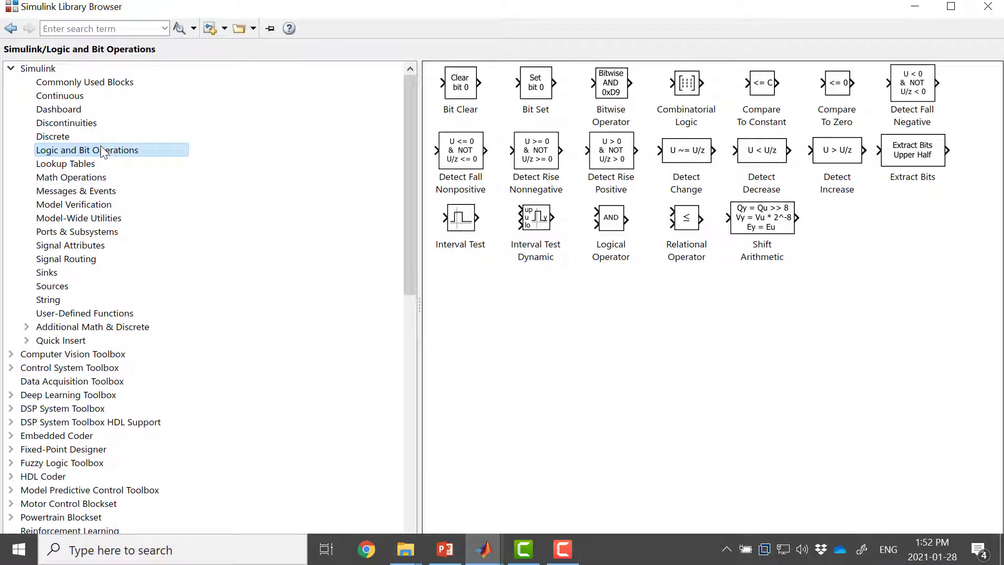
left_click(614, 224)
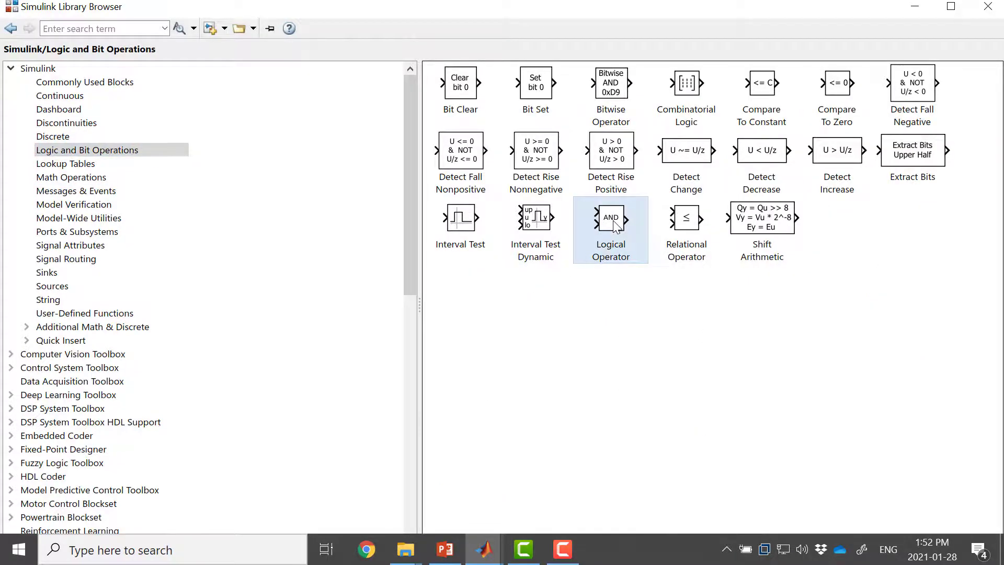
double_click(614, 225)
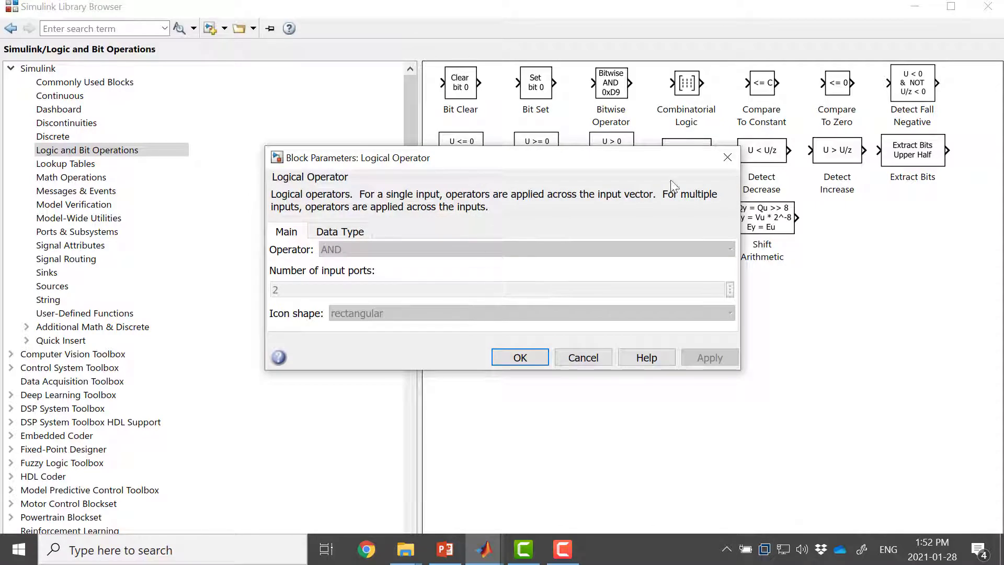
left_click(727, 158)
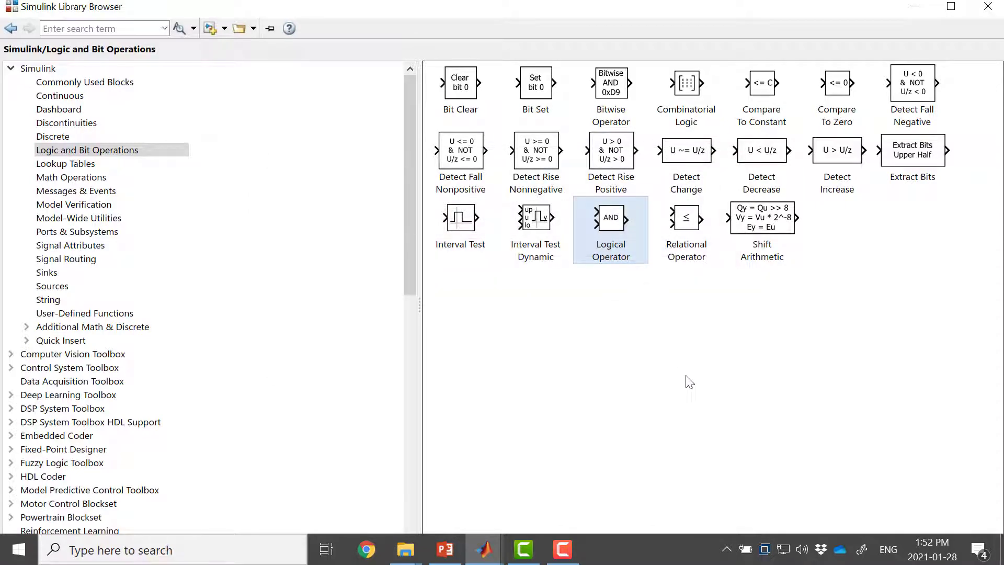
left_click(915, 6)
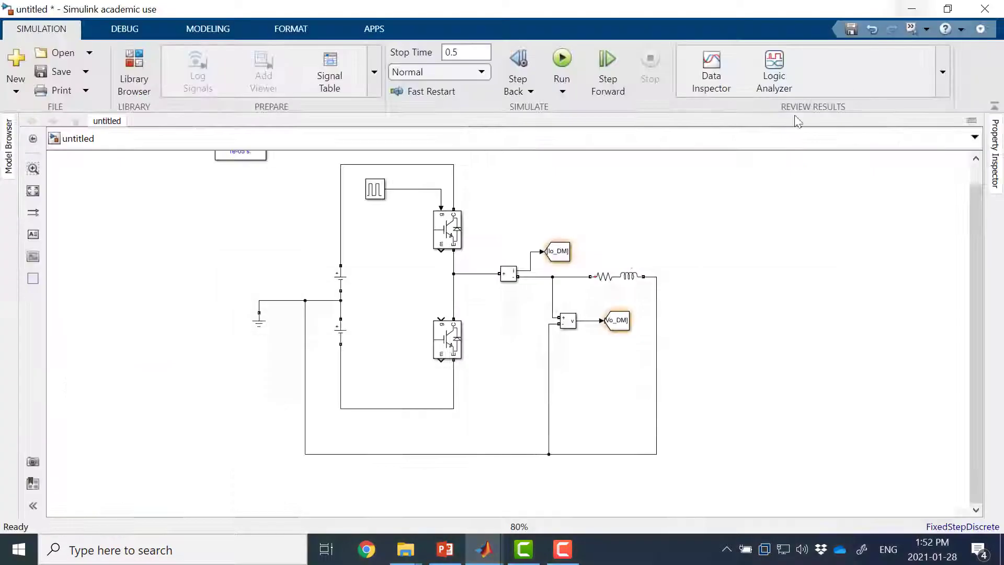
key("ctrl+v")
left_click(186, 306)
key("ctrl+z")
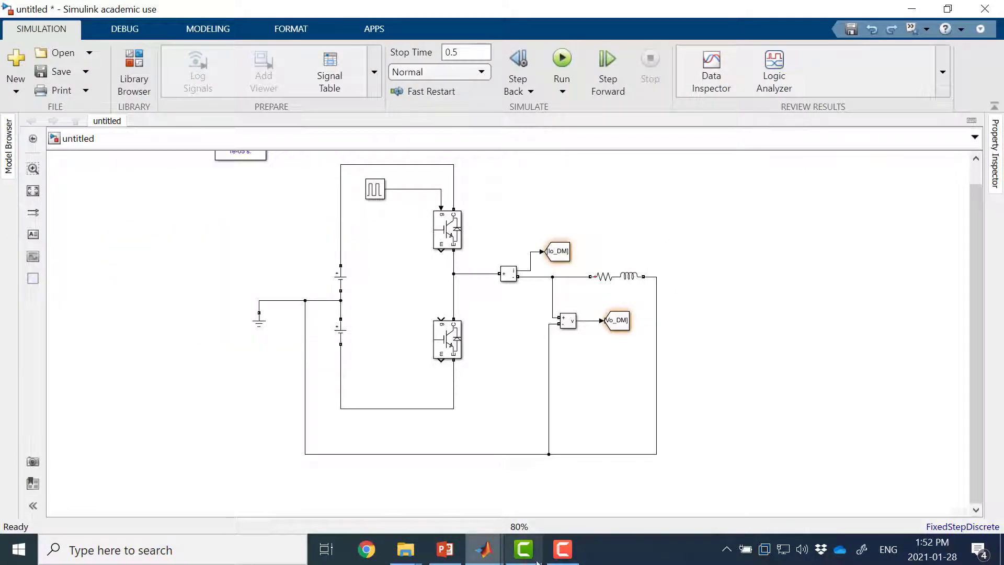
Step: Add the Logical Operator block from the library to the untitled model and place it inside the bridge loop, between the DC sources and IGBTs
mouse_move(488, 548)
left_click(737, 464)
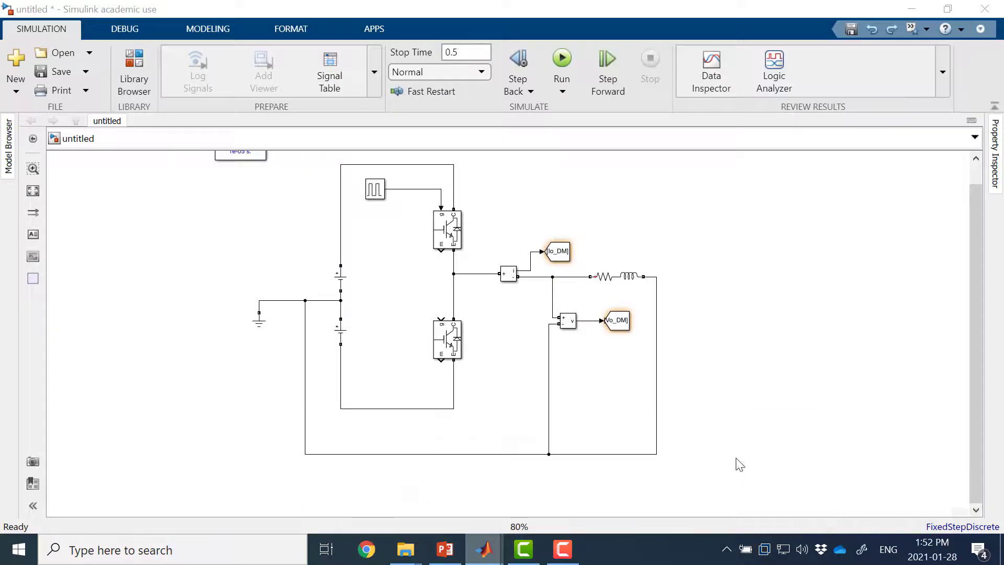
right_click(615, 223)
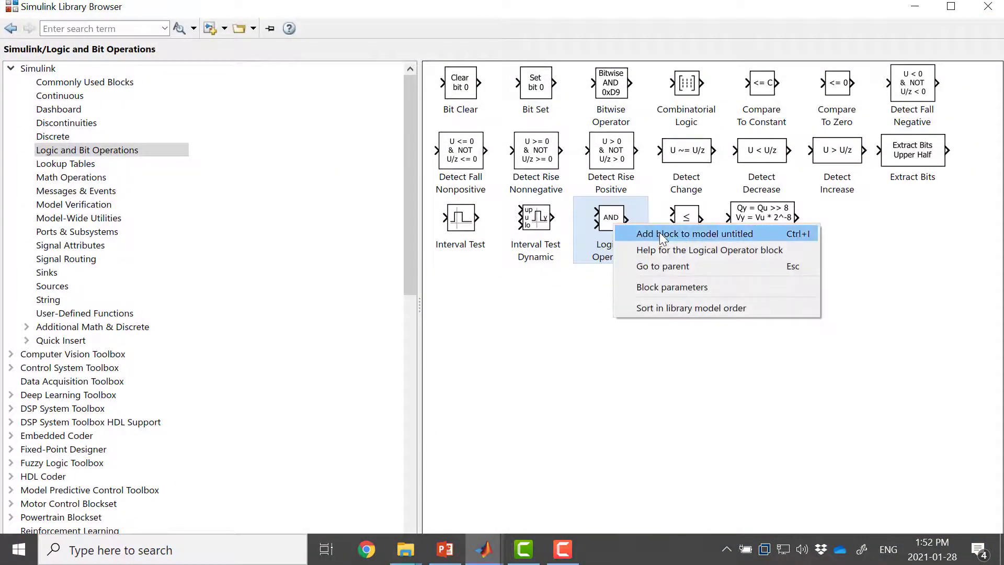
left_click(656, 231)
left_click(914, 7)
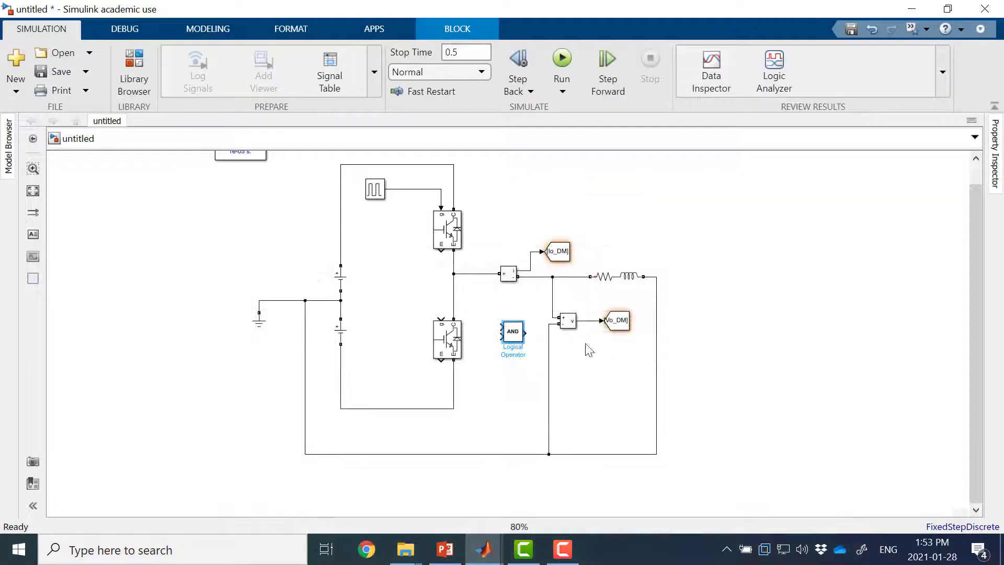
left_click_drag(520, 337, 397, 270)
Step: Set the Logical Operator to NOT, then wire it from the Pulse Generator's output line to the lower IGBT's gate
double_click(397, 271)
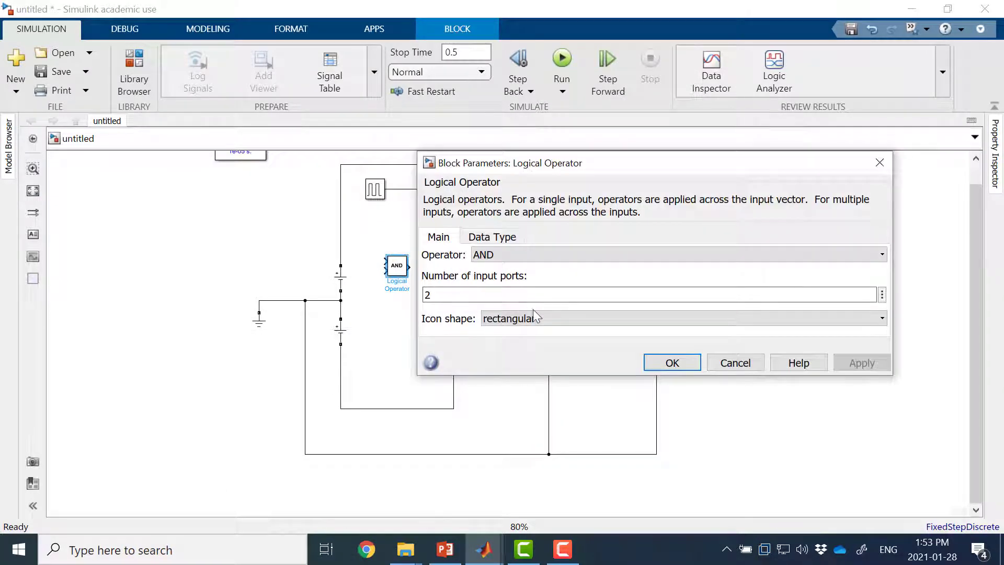
left_click(554, 319)
left_click(556, 253)
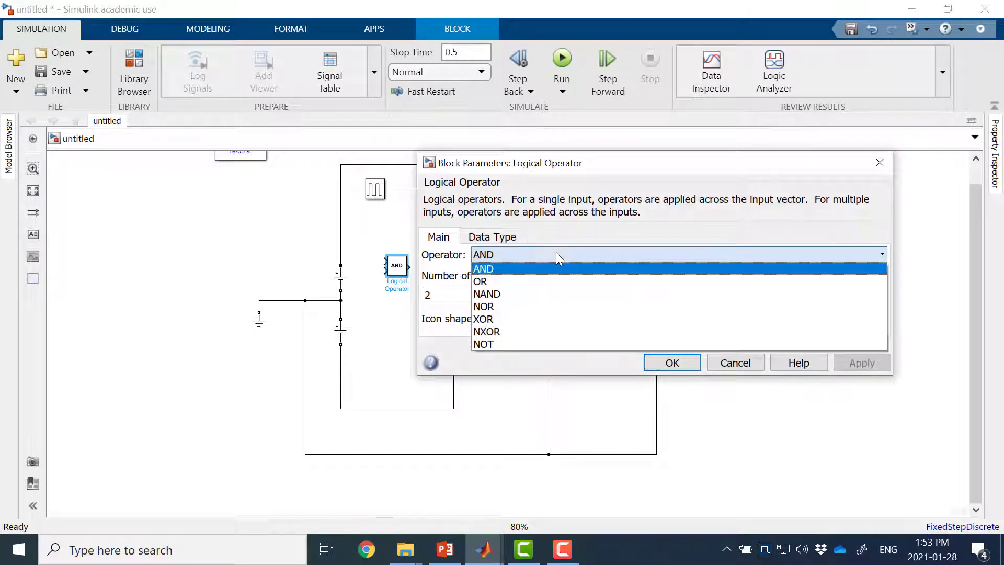
left_click(534, 343)
left_click(673, 322)
left_click_drag(403, 275, 441, 318)
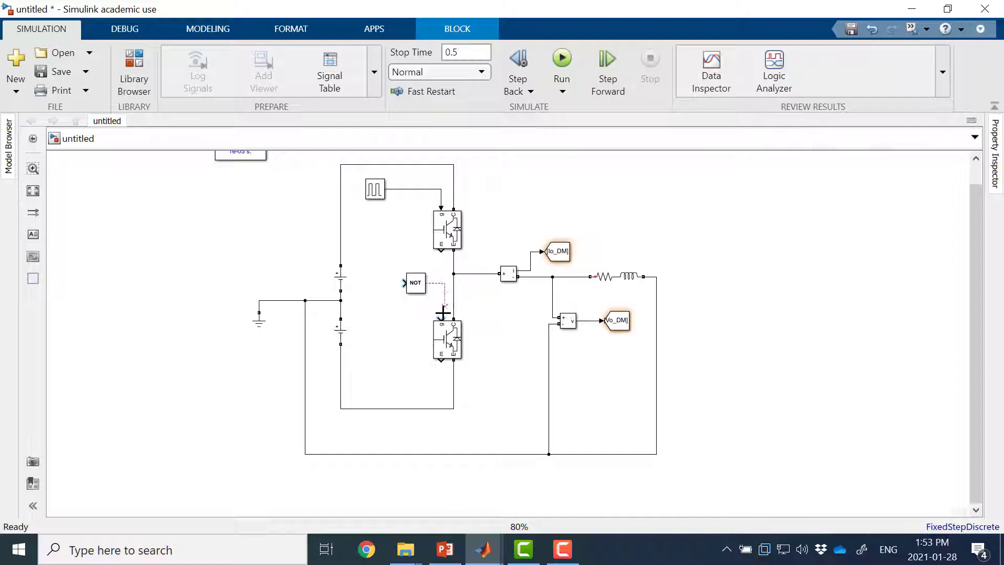
left_click_drag(404, 284, 395, 189)
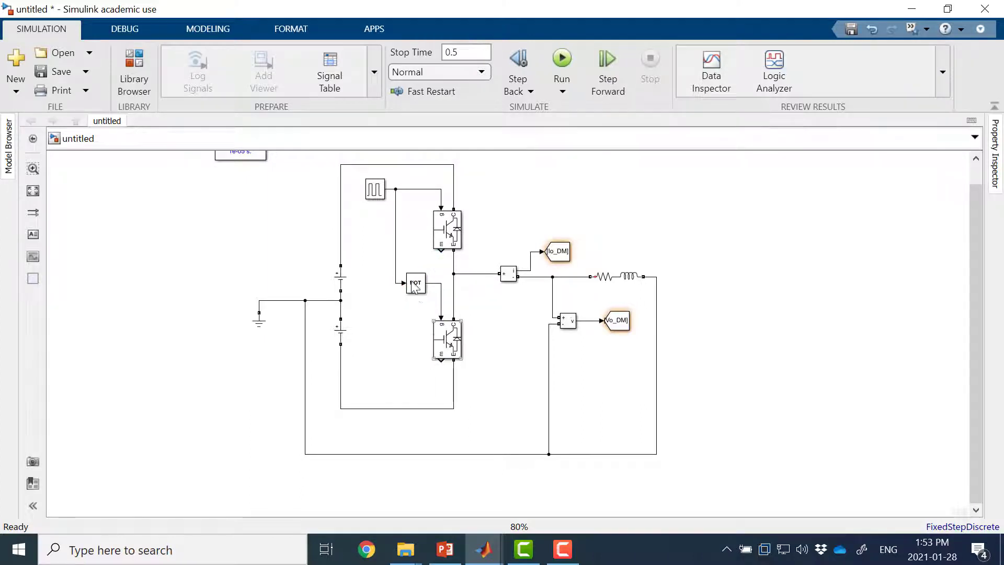
Step: Set the Pulse Generator's period to 1/100 s and its pulse width to 50 % of the period
left_click(369, 184)
double_click(378, 192)
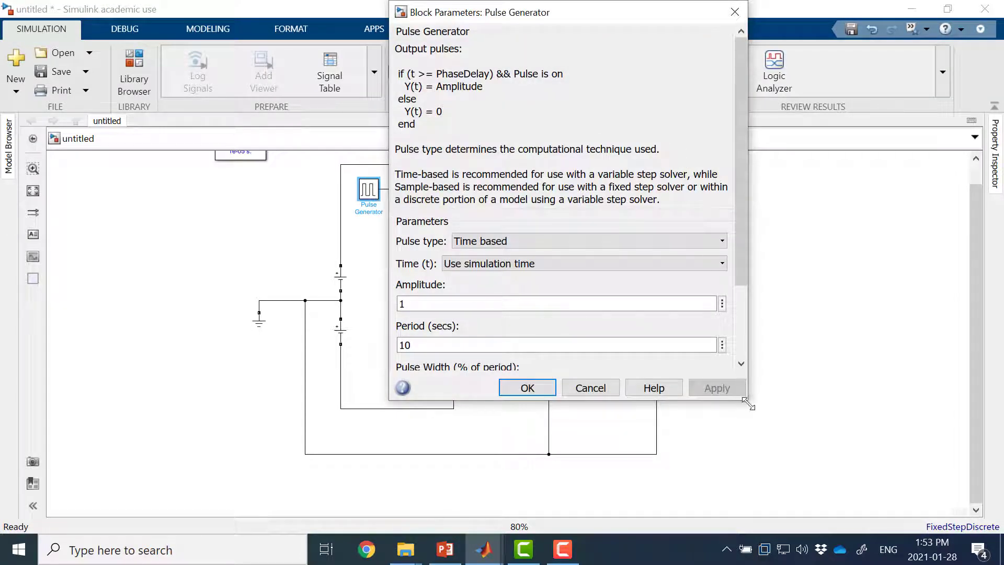
left_click_drag(748, 403, 797, 457)
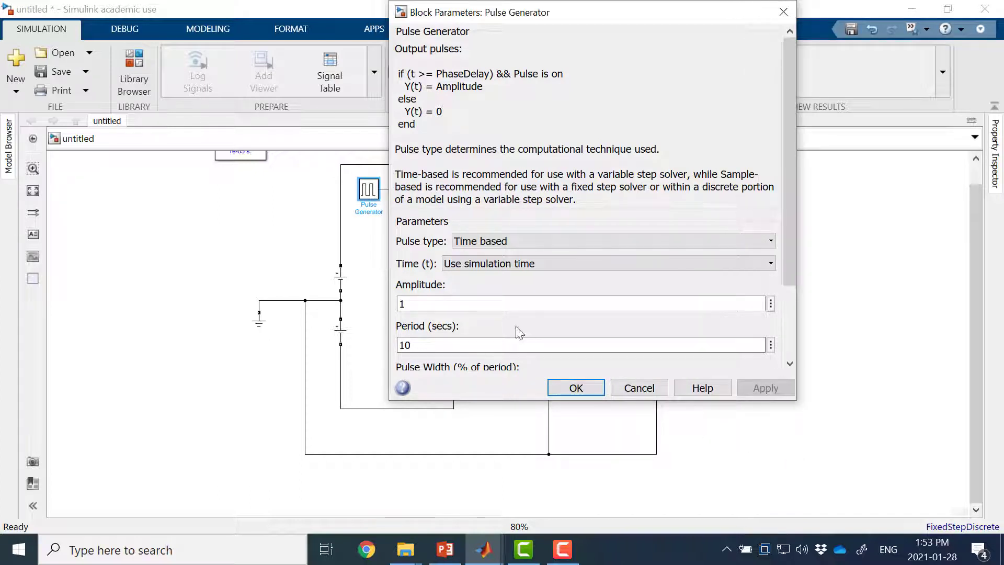
left_click_drag(789, 105, 788, 201)
double_click(471, 246)
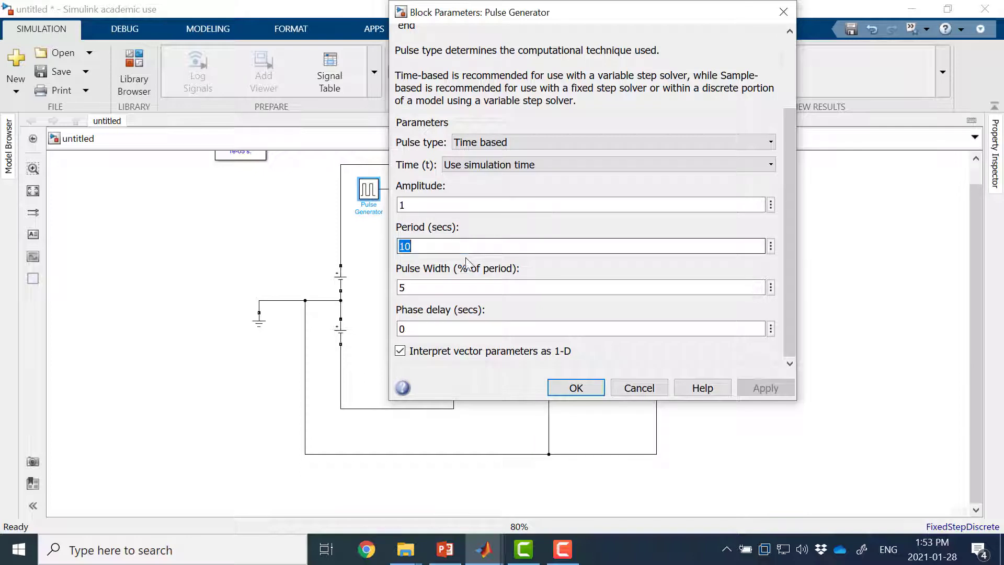
type("1")
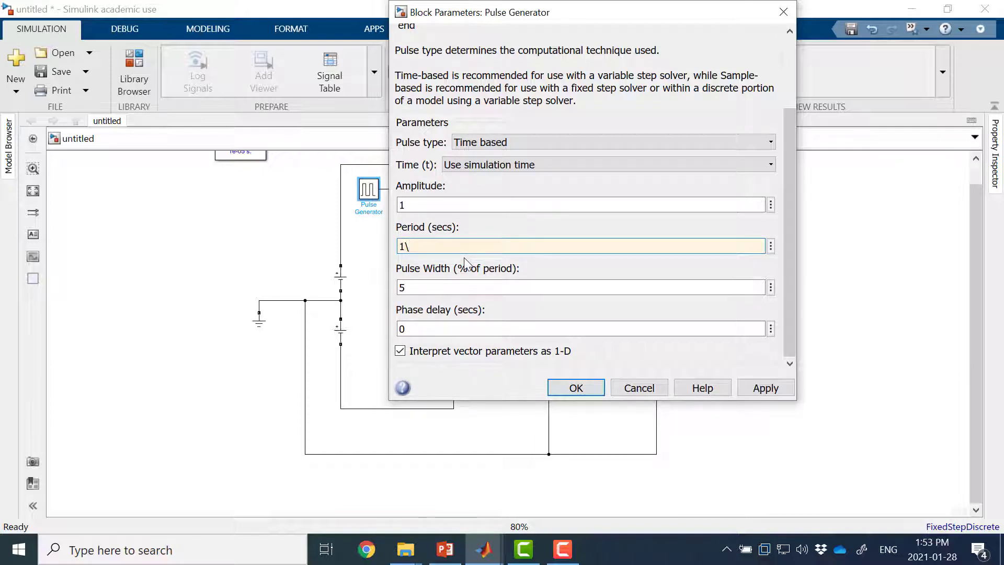
key("BackSpace")
double_click(428, 285)
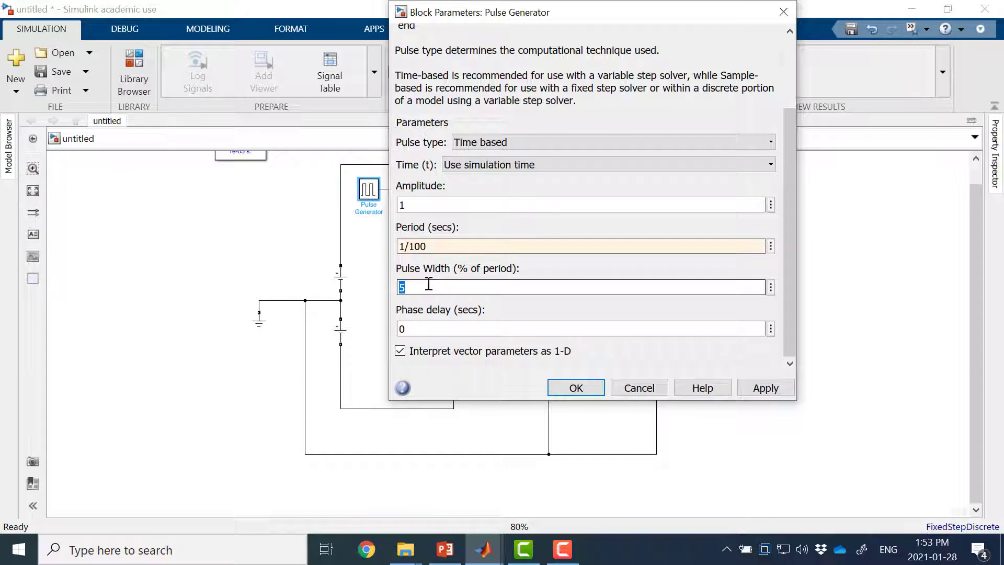
type("5")
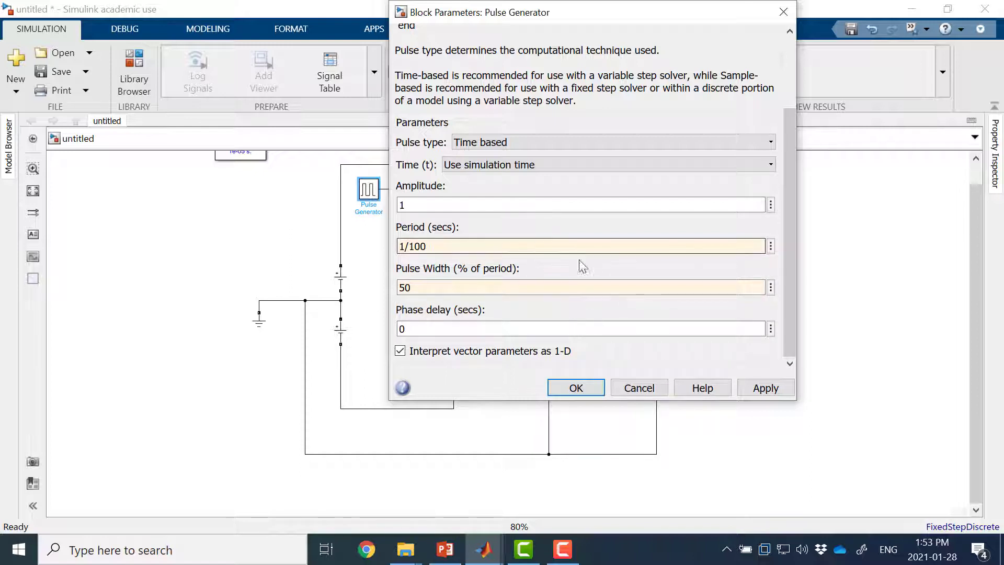
left_click(576, 387)
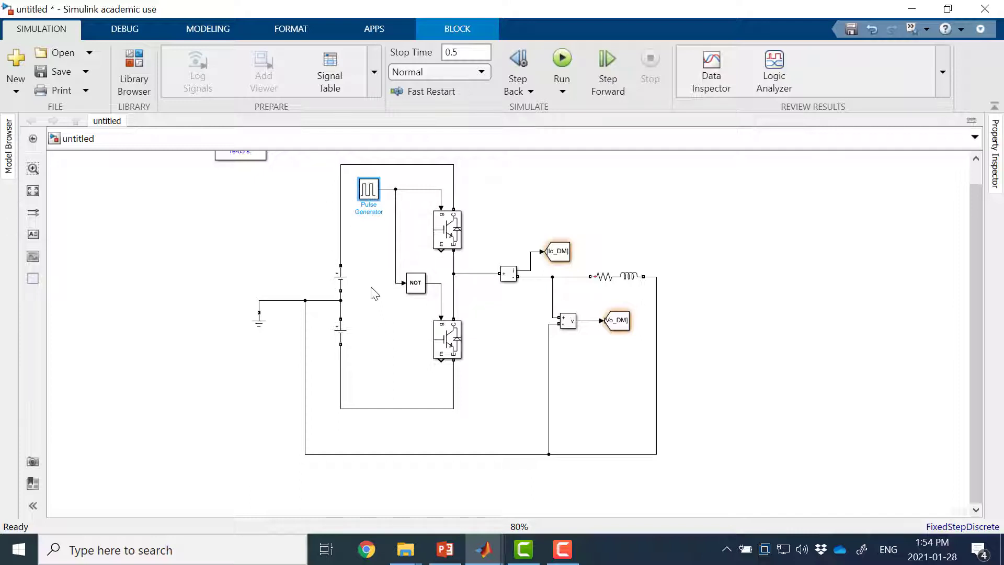
Step: Check the amplitude settings of the upper and lower DC voltage sources
double_click(340, 280)
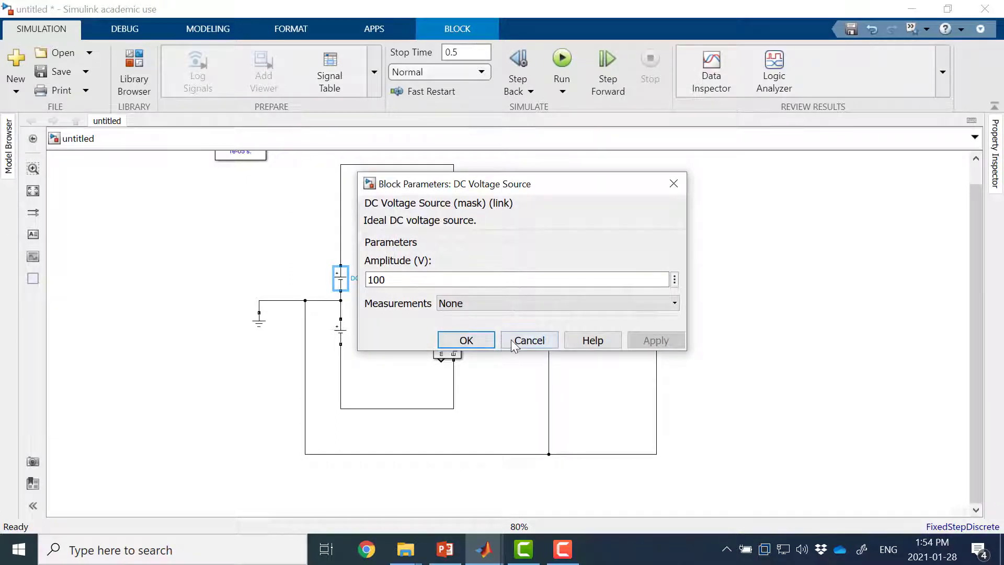
left_click(465, 340)
double_click(340, 332)
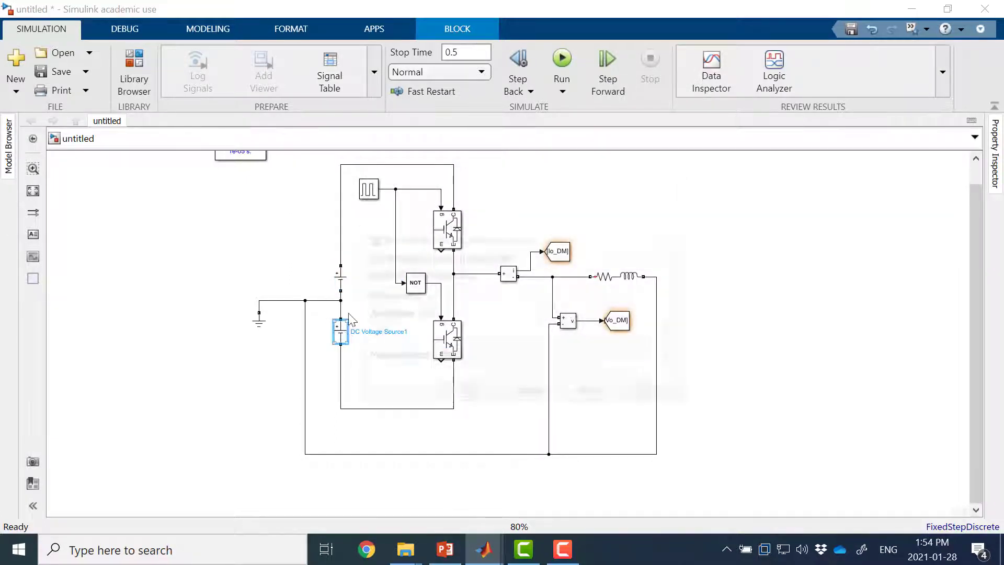
left_click(481, 394)
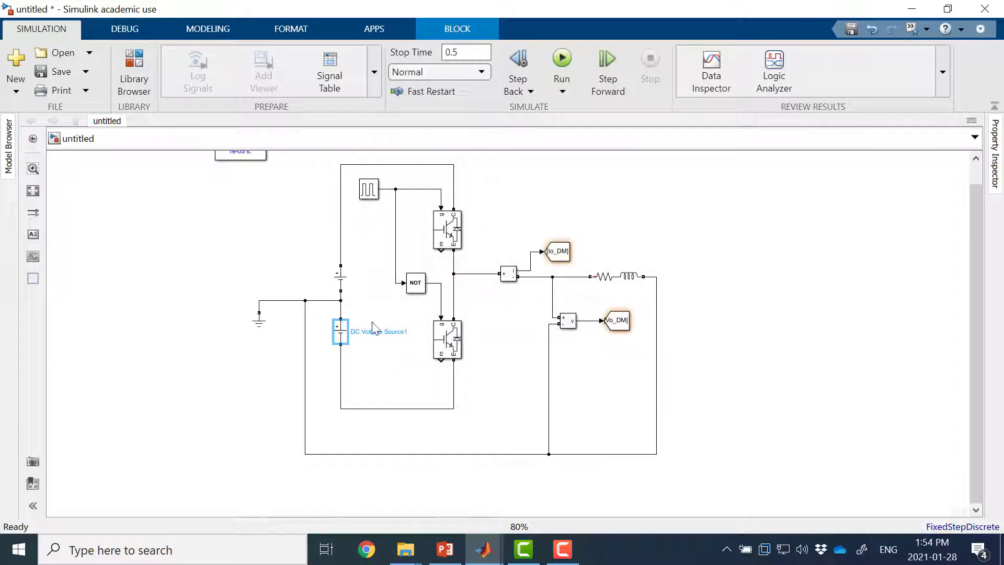
left_click(341, 284)
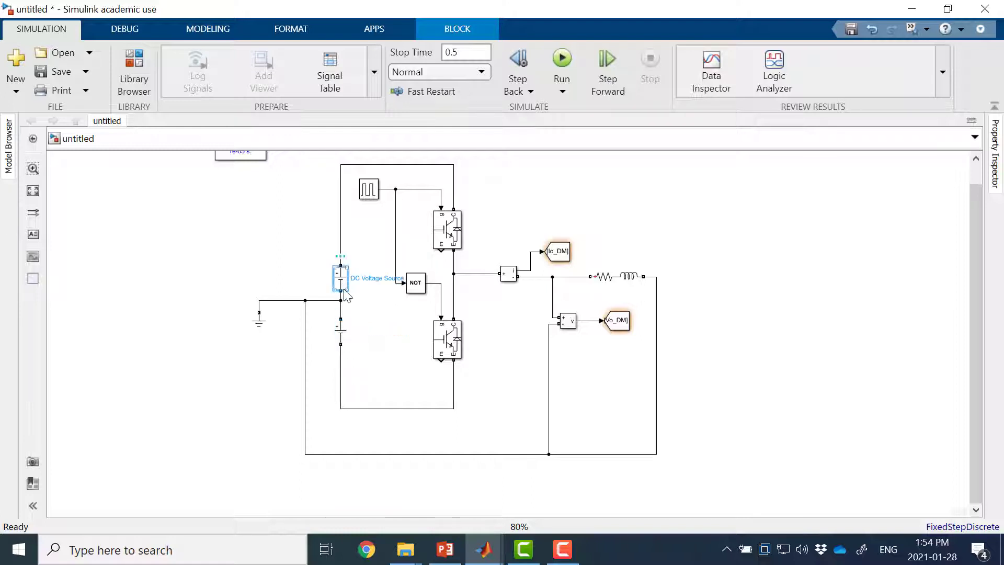
left_click(340, 331)
left_click(396, 373)
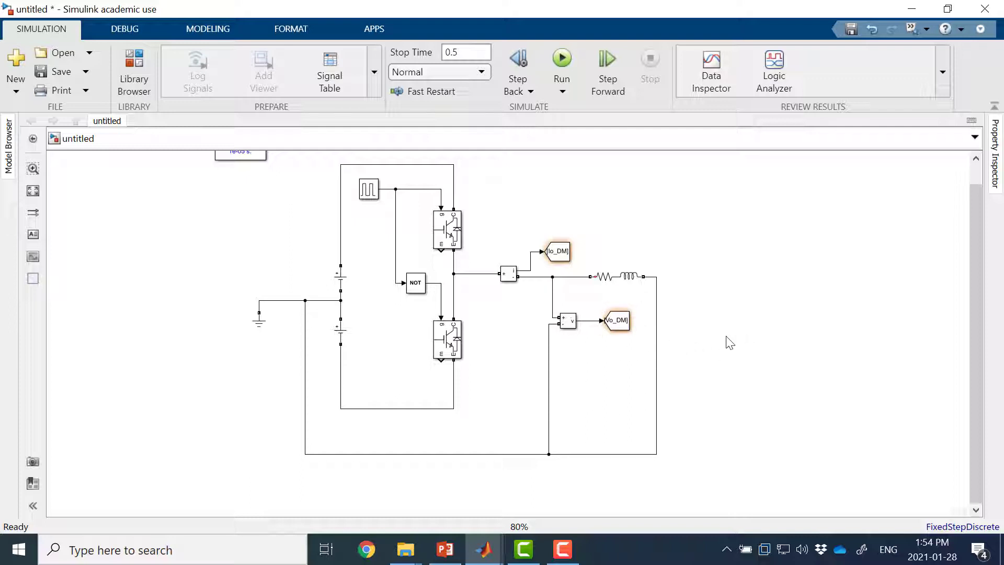
Step: Insert a Simulink Scope block in the empty area above and beyond the RL load
left_click(688, 188)
double_click(685, 207)
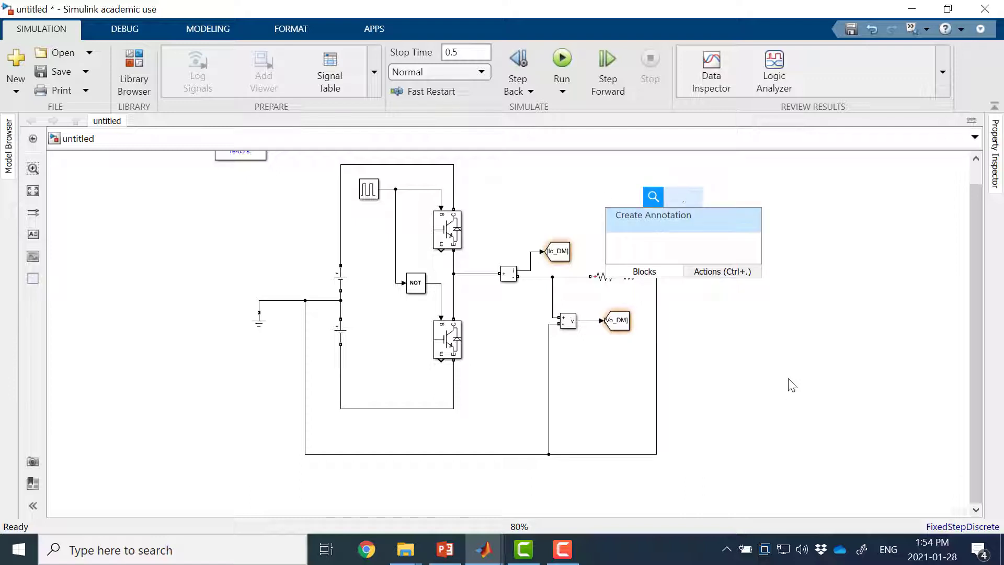
type("sco")
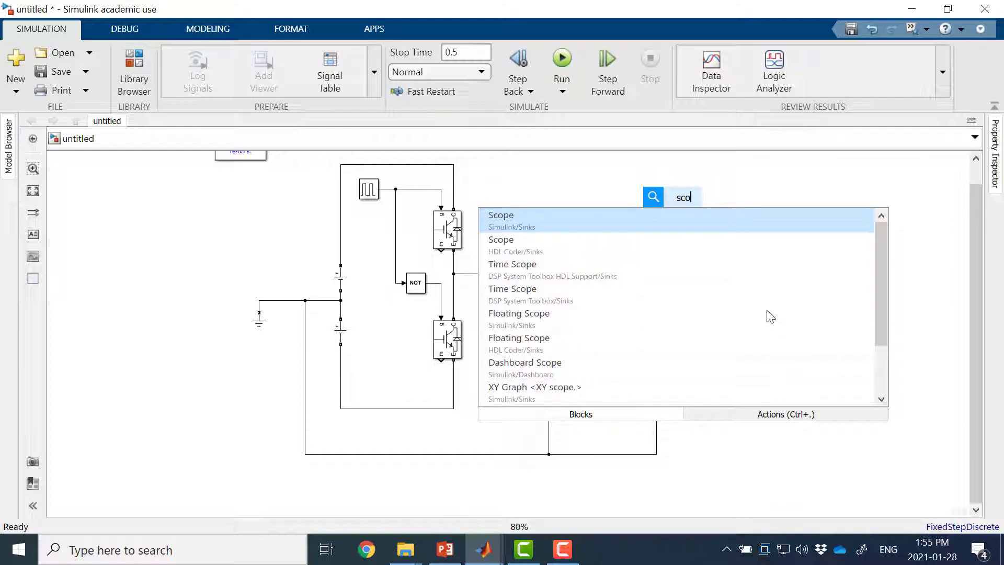
left_click(725, 228)
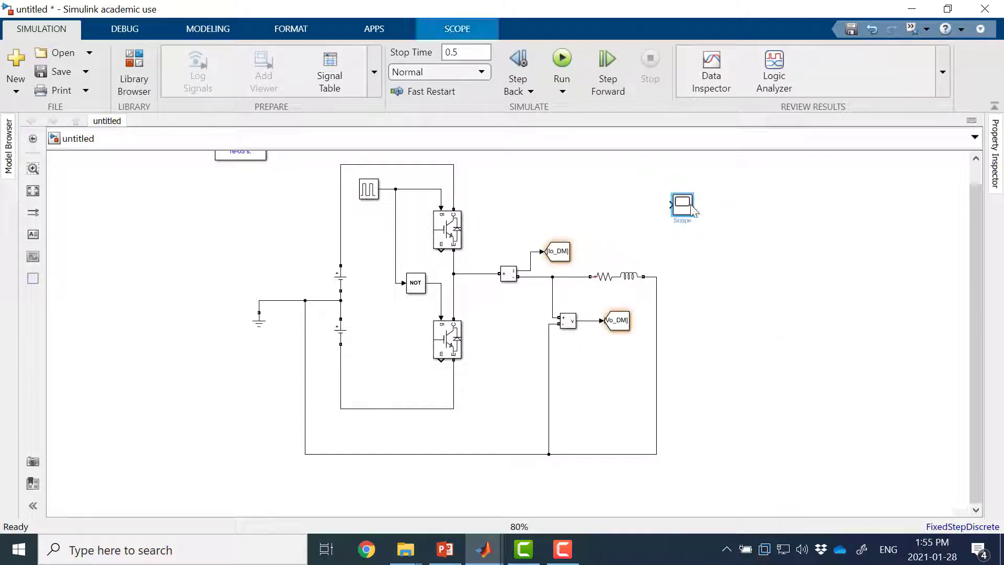
left_click_drag(682, 205, 729, 202)
Step: Add matching From blocks for the Io_DM and Vo_DM Goto tags, stacked beside the Scope's input side
left_click_drag(575, 254, 679, 195)
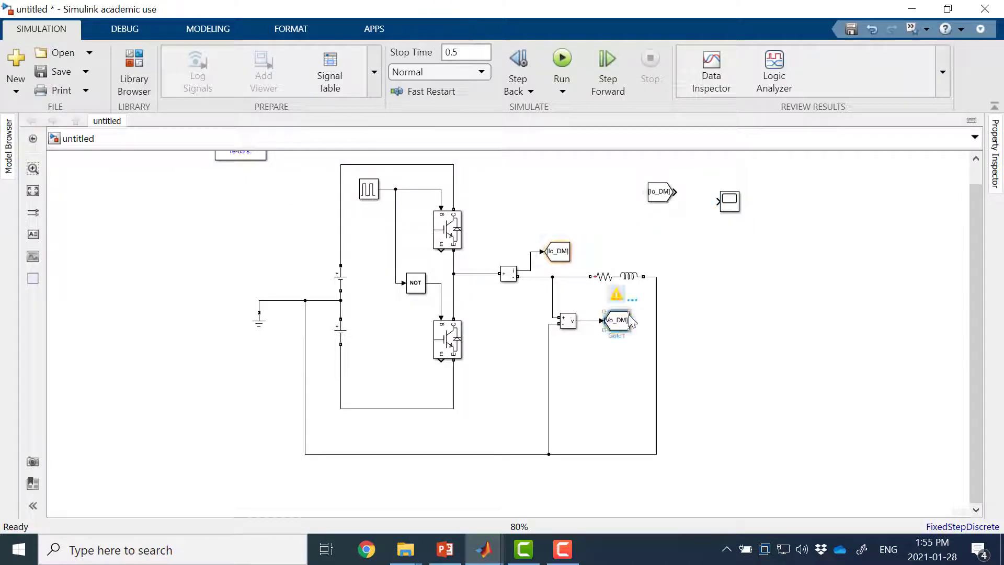
left_click(616, 325)
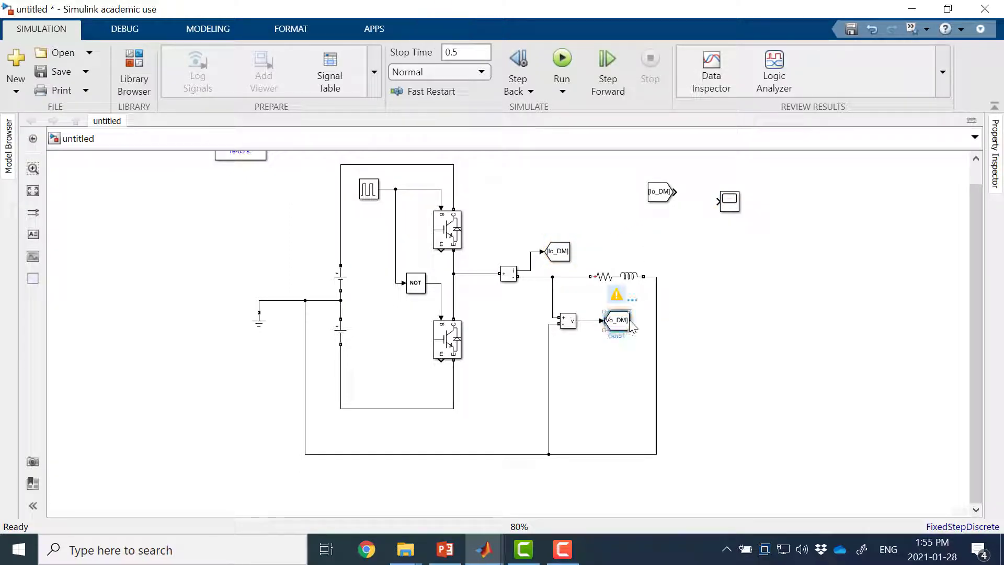
left_click_drag(625, 330, 658, 221)
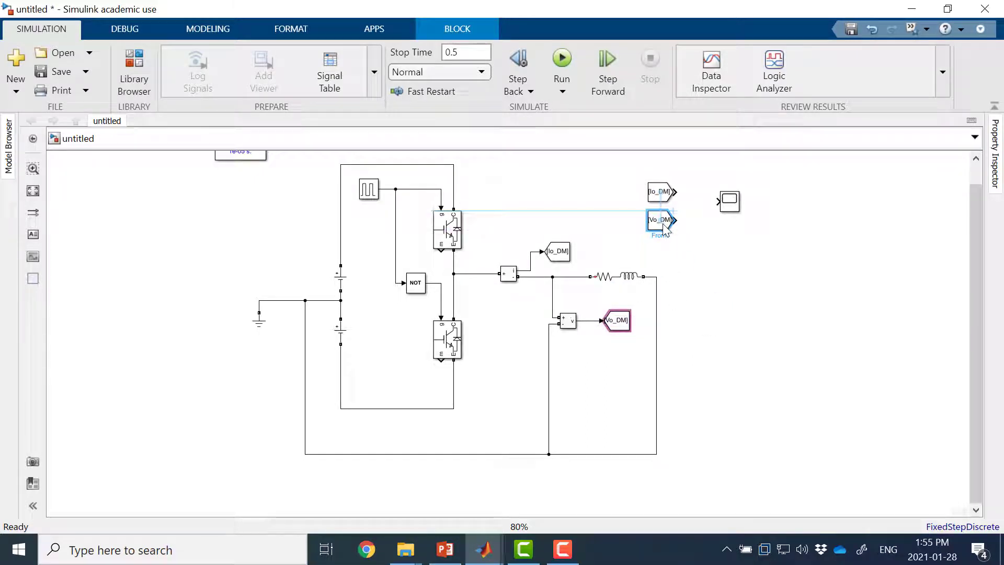
Step: Insert a Goto block above and beyond the upper IGBT and wire it to the Pulse Generator's output line
double_click(369, 238)
type("go")
key("Return")
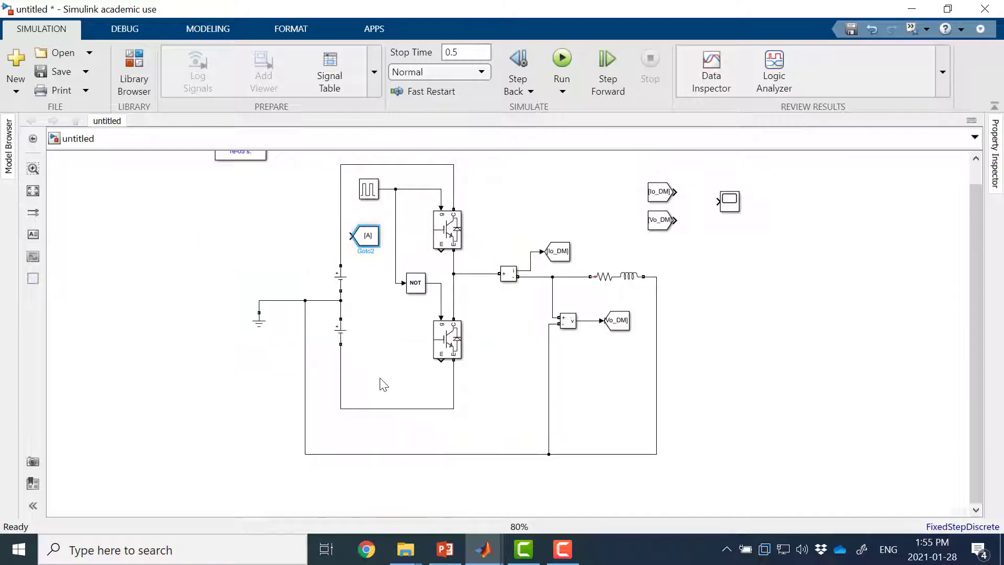
left_click_drag(373, 254, 517, 176)
left_click_drag(450, 181, 422, 188)
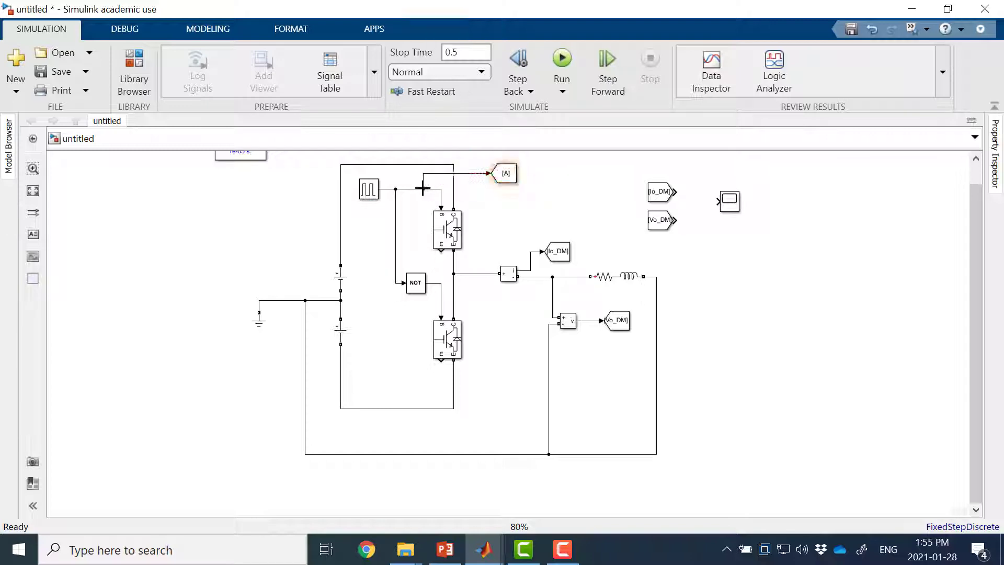
Step: Set the tag of the gate-signal Goto block to g1
double_click(507, 171)
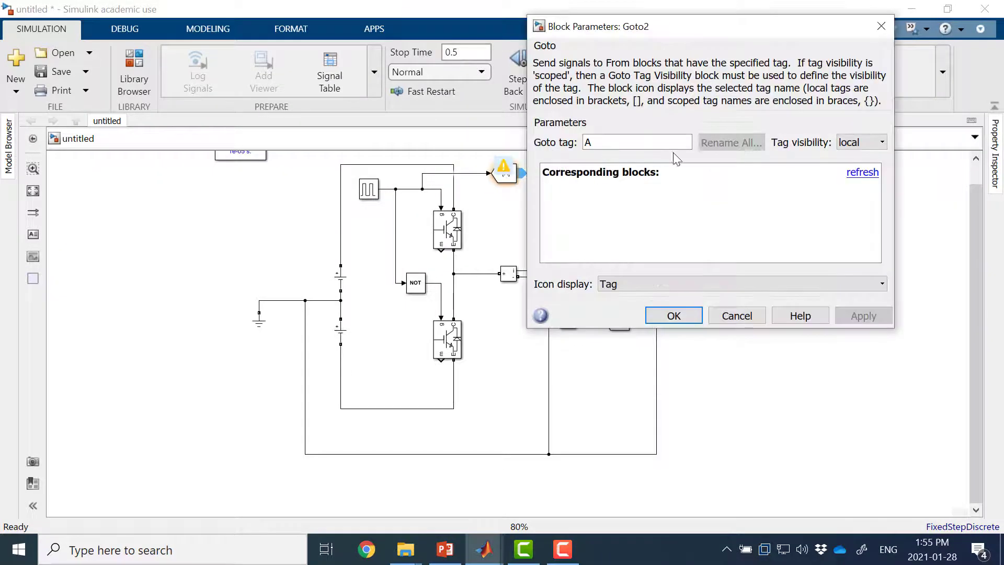
double_click(627, 141)
type("g1")
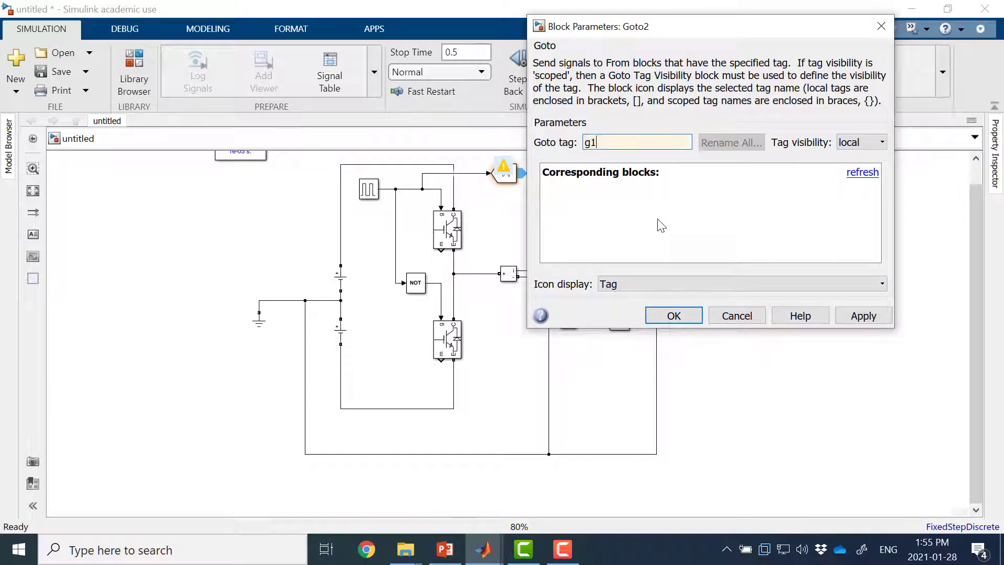
left_click(681, 318)
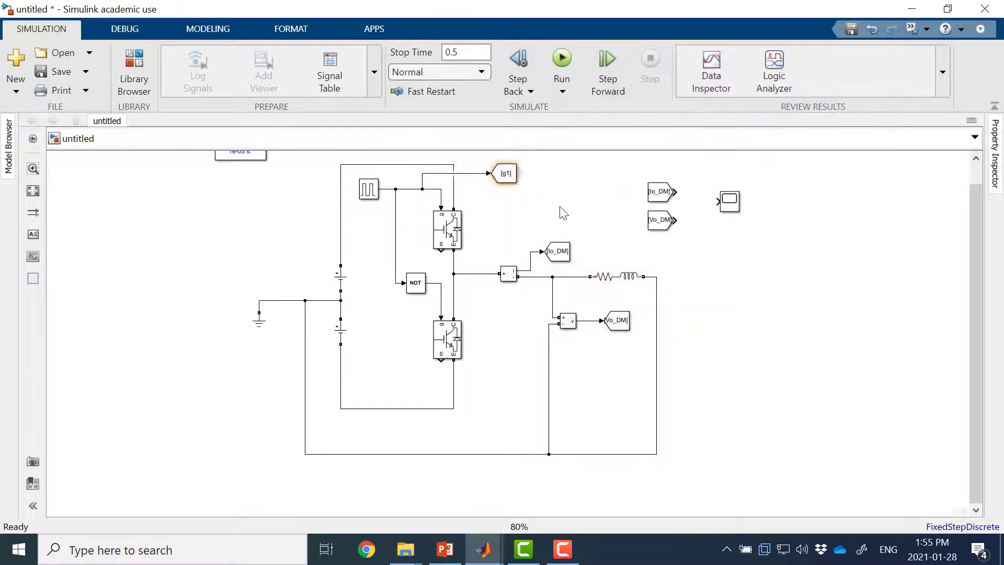
Step: Add a From block for tag g1 above the Io_DM one, then wire g1 and Io_DM to the Scope's first and second inputs
left_click_drag(521, 174, 731, 286)
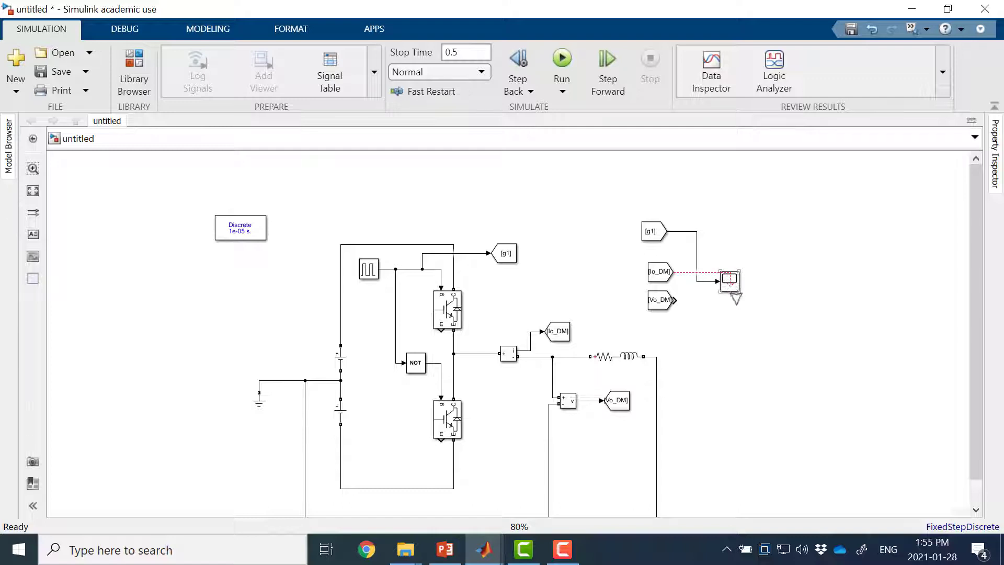
left_click_drag(678, 274, 722, 288)
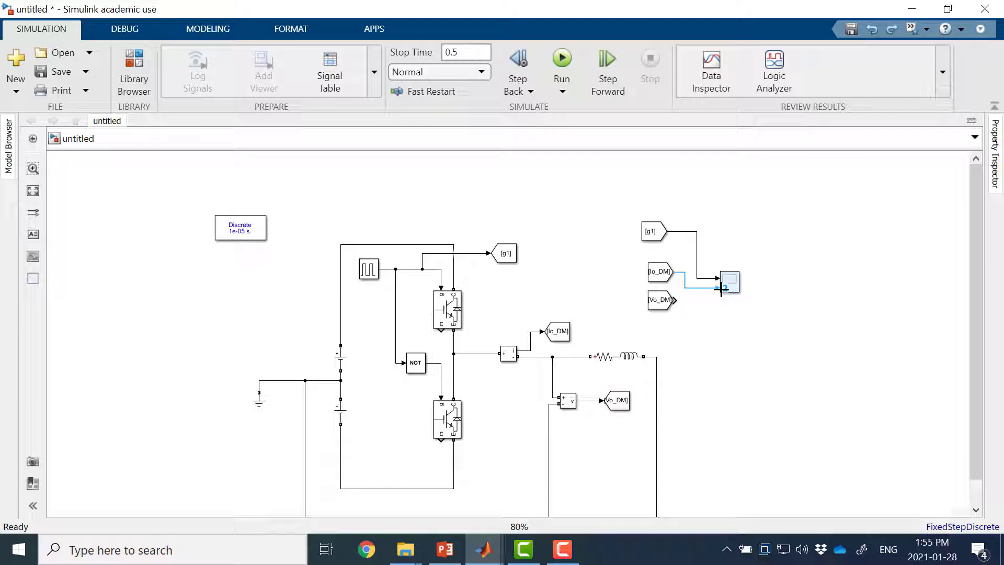
left_click_drag(721, 289, 721, 288)
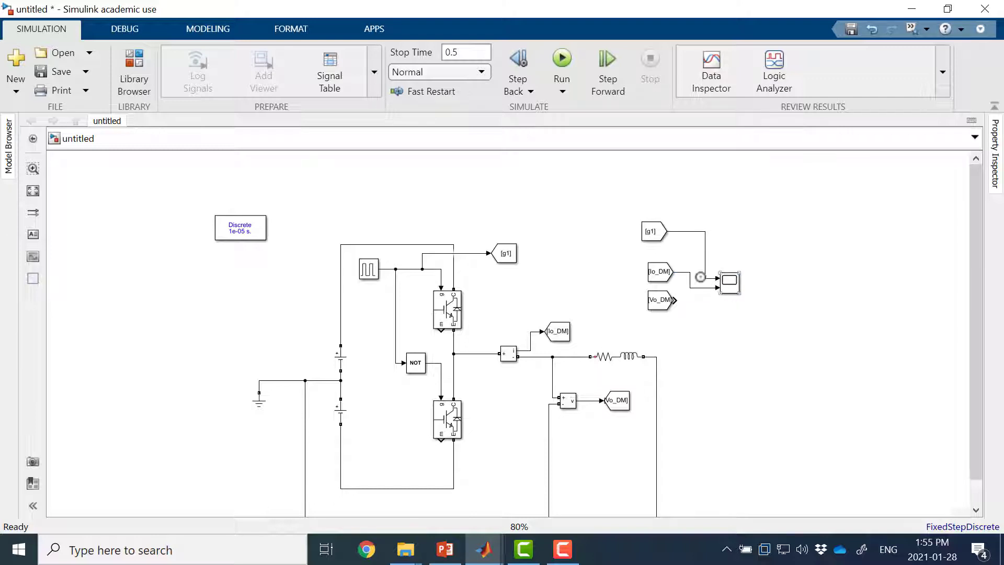
Step: Set the Scope's number of input ports to 3
left_click(733, 289)
left_click(732, 287)
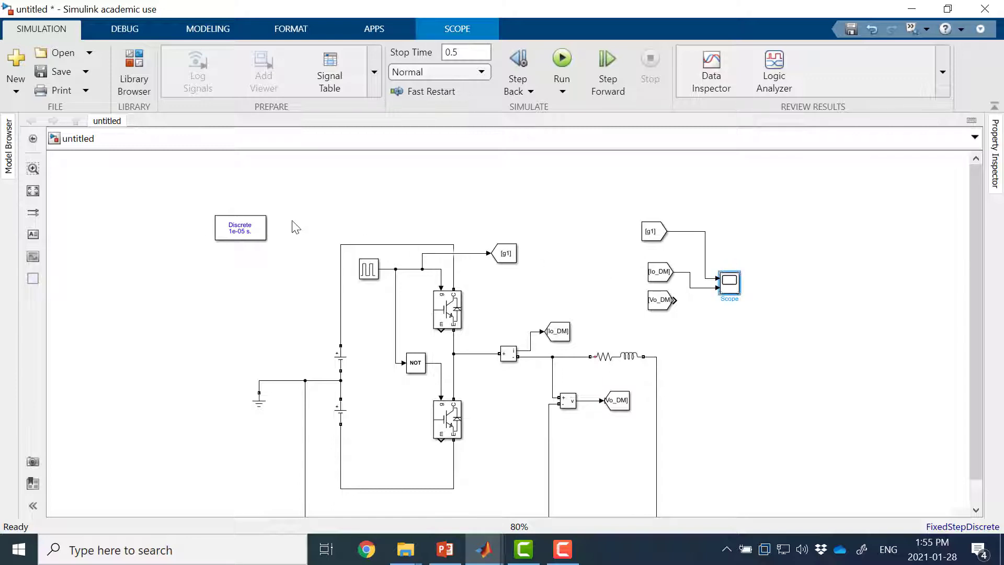
left_click(292, 107)
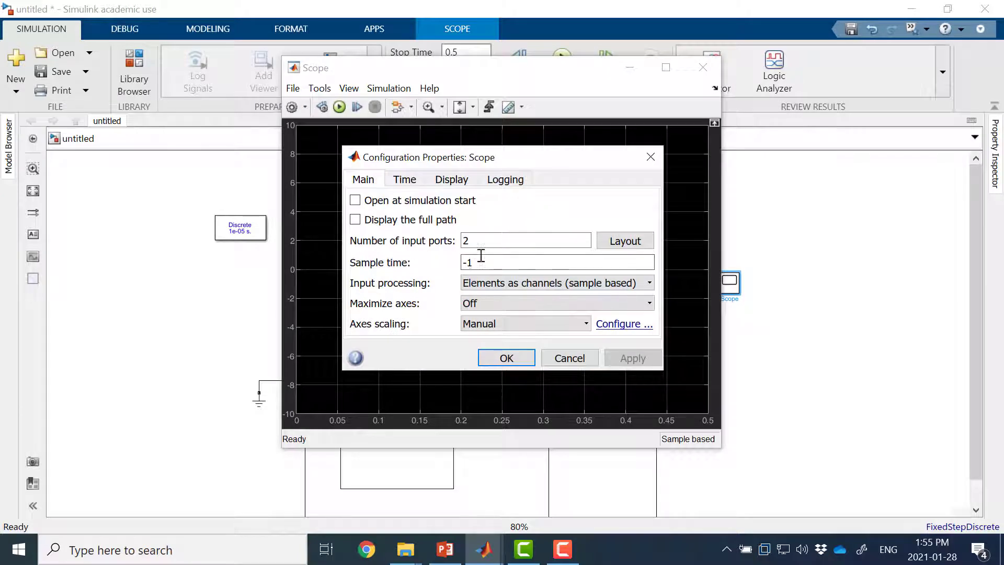
double_click(499, 241)
type("3")
left_click(506, 357)
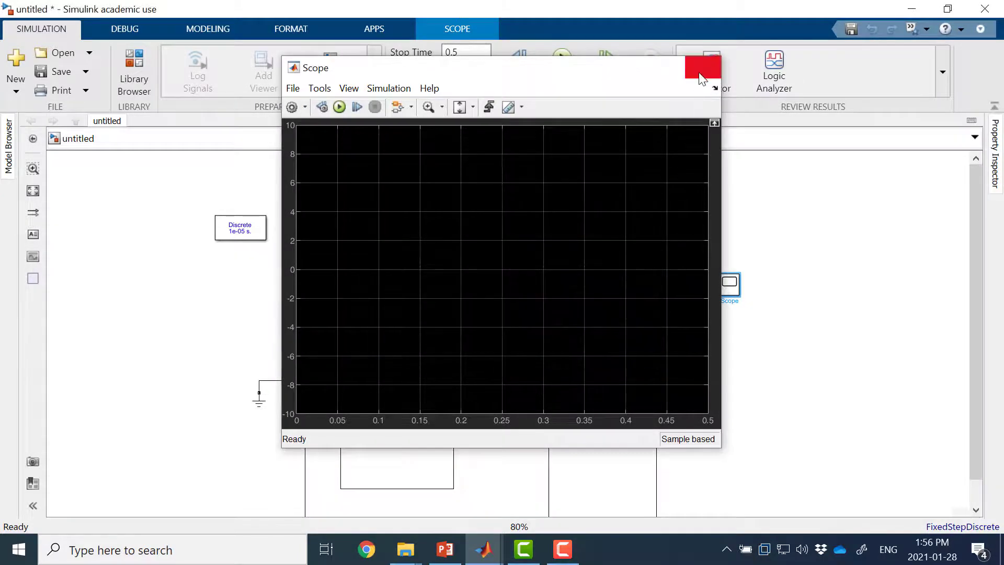
left_click(703, 67)
Step: Wire the Vo_DM From block to the Scope's third input, enlarge the Scope and align it with the From blocks
mouse_move(674, 299)
left_mouse_down()
mouse_move(712, 287)
mouse_move(769, 332)
left_mouse_up()
left_click_drag(742, 298, 745, 252)
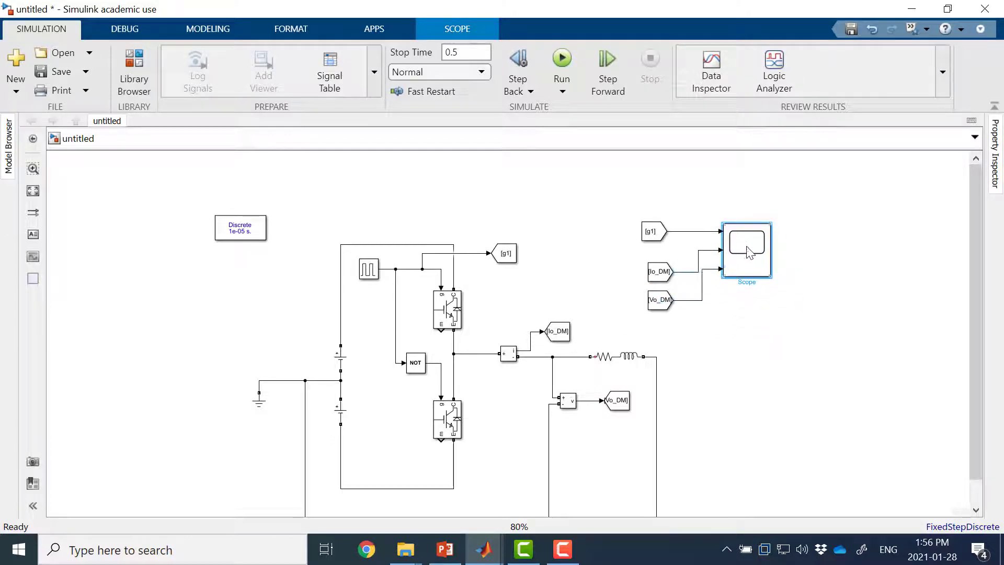
double_click(746, 247)
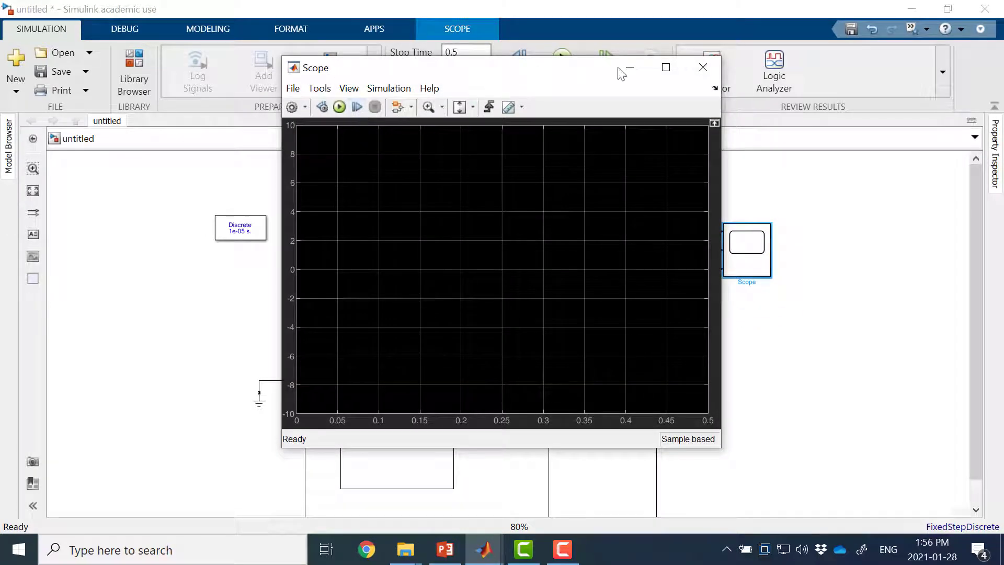
left_click(703, 67)
Step: Save the model as half_bridge_ex1 in the ENGR 454 Lab 1 folder
left_click(43, 70)
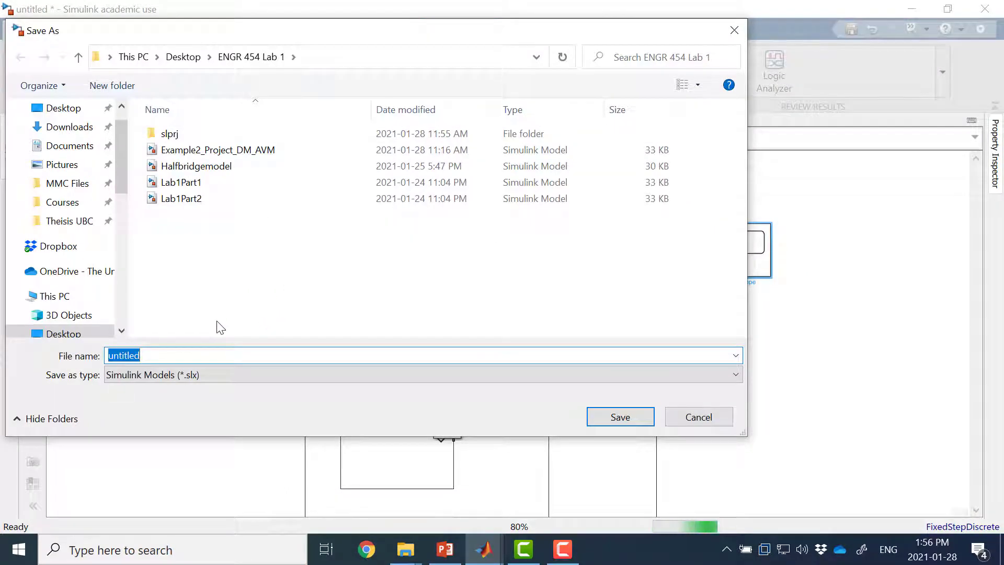
type("ha")
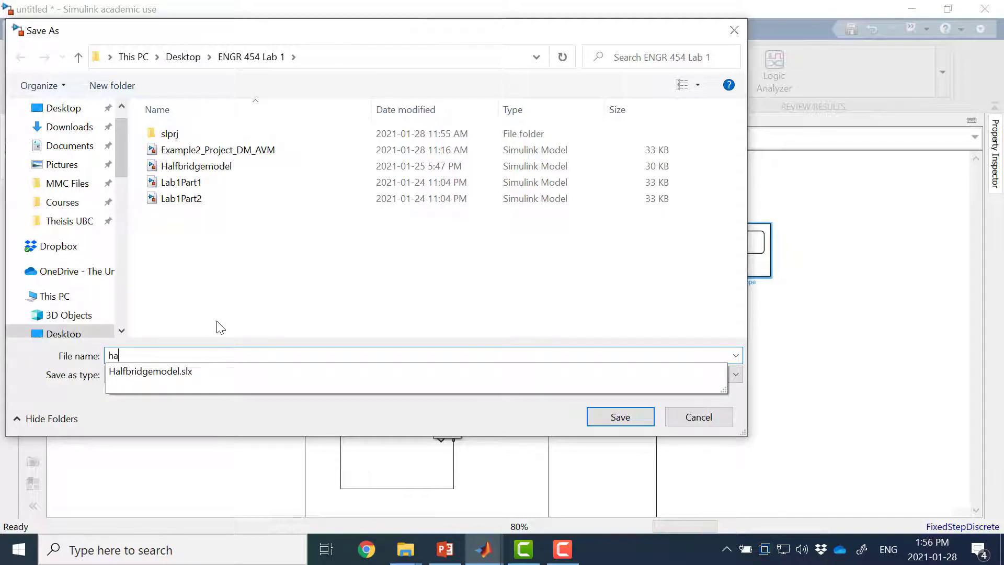
type("lf_b")
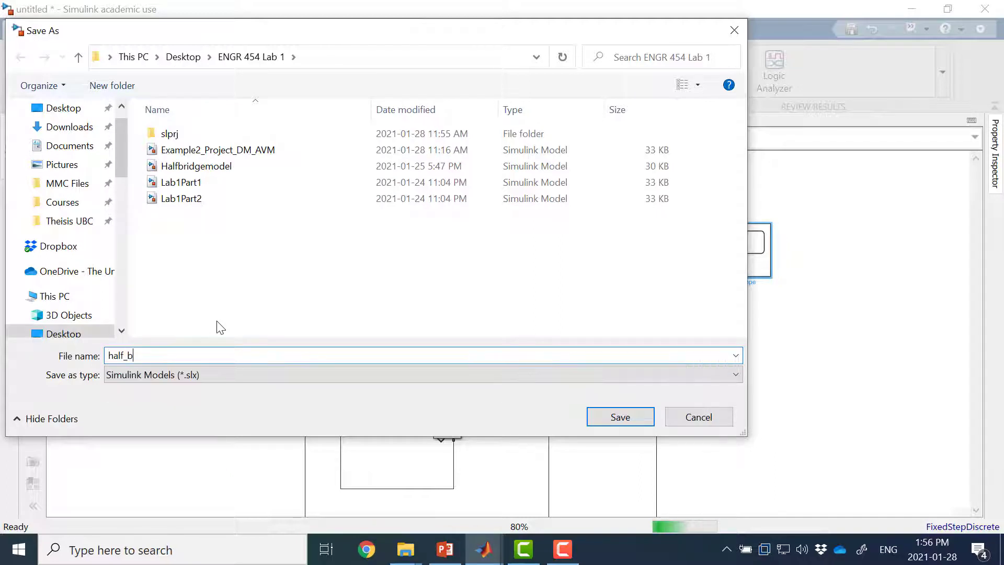
type("ridge_ex1")
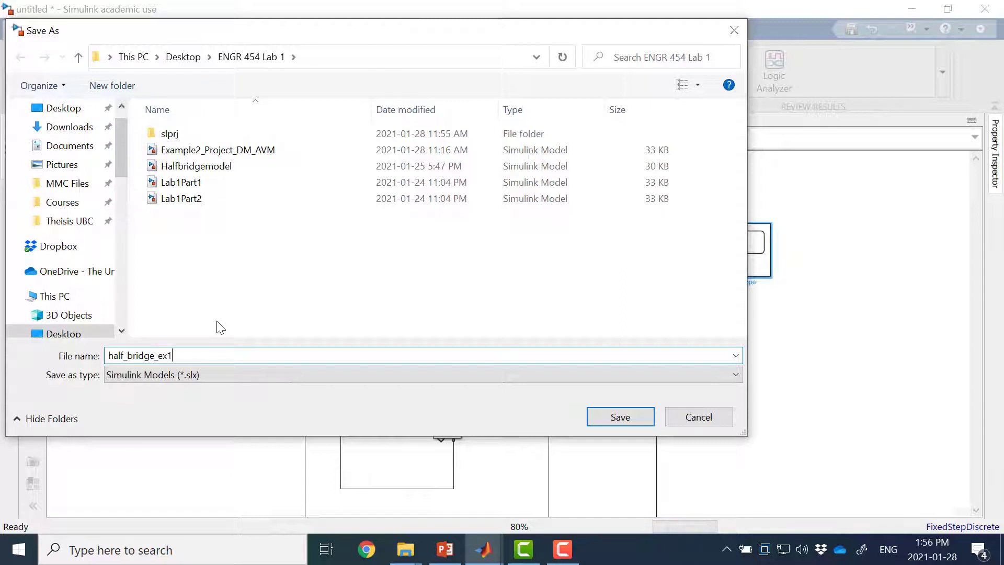
left_click(620, 417)
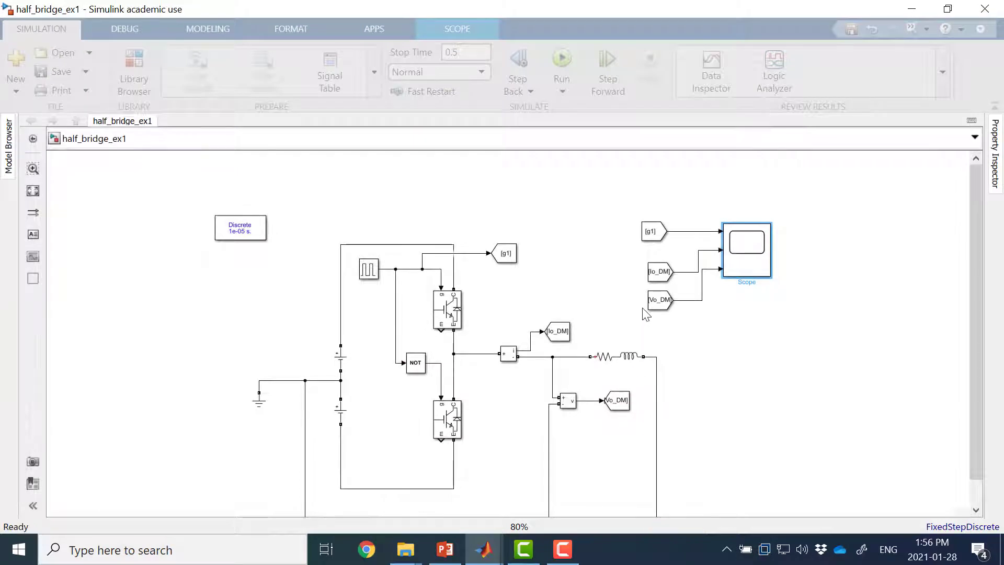
Step: Run the simulation from the Scope window, then arrange its display as three stacked plots in a maximized window
double_click(750, 255)
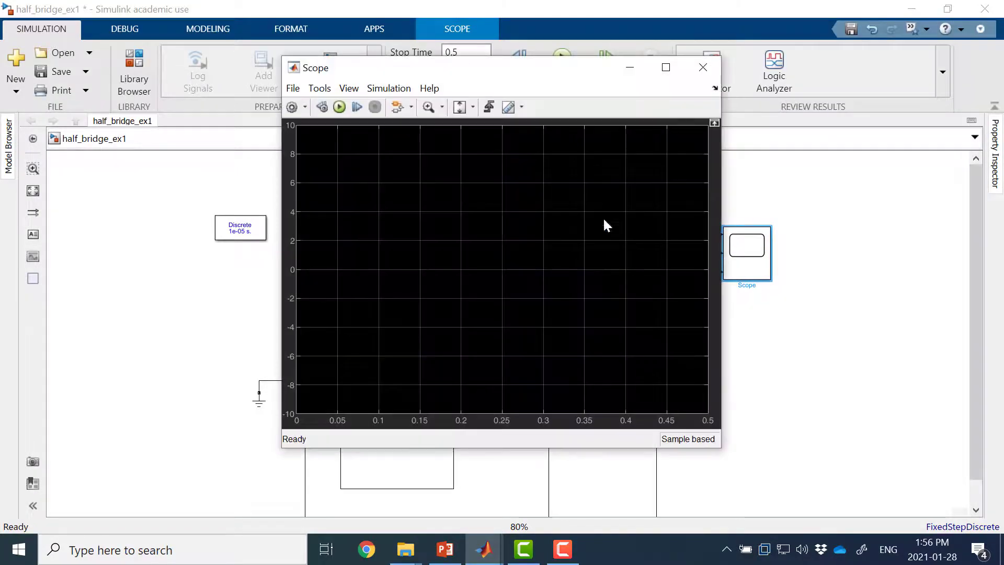
left_click(340, 107)
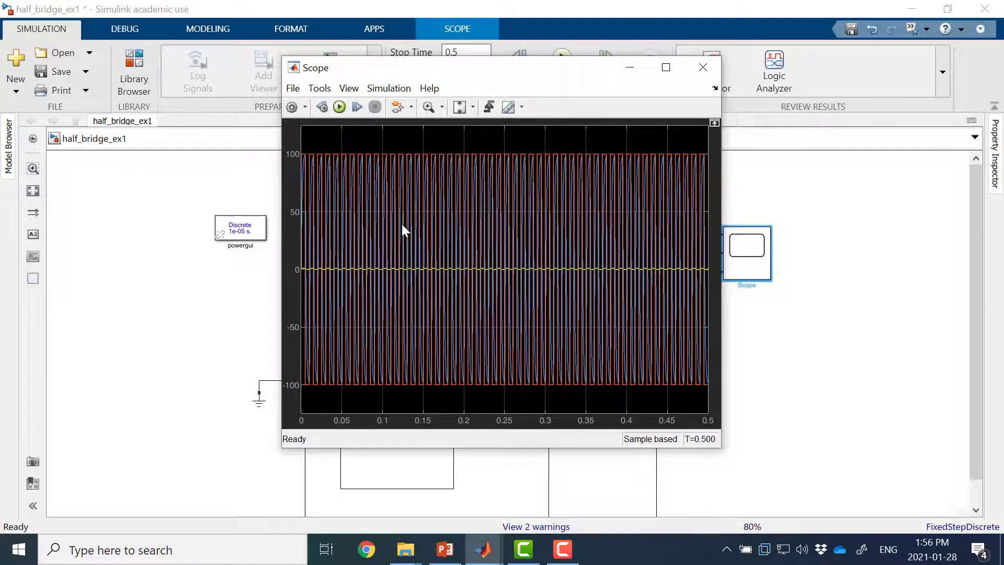
left_click(305, 108)
left_click(299, 158)
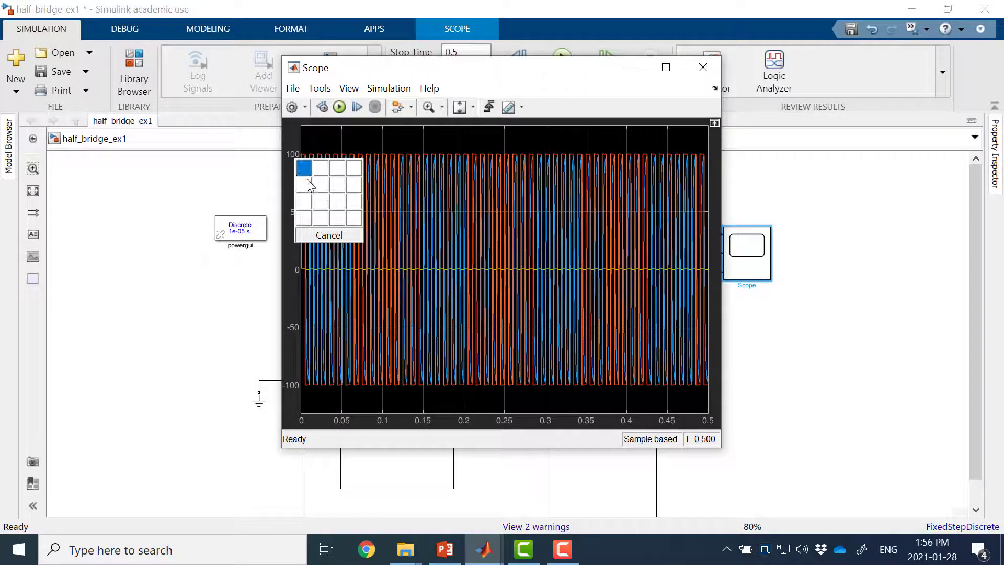
left_click(305, 202)
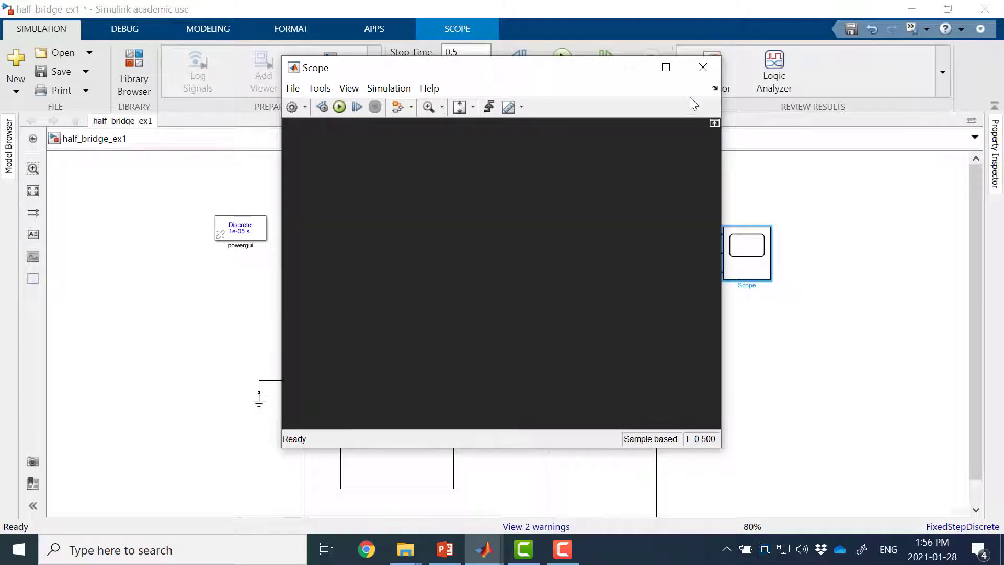
left_click(666, 67)
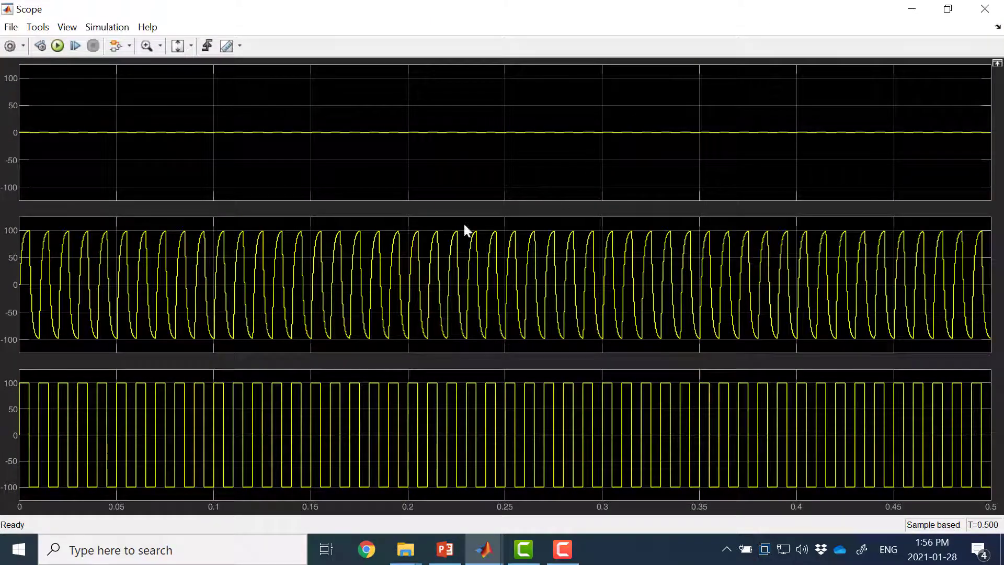
Step: Autoscale the Scope's plots and examine the gate, current and voltage waveforms between about 0.233 and 0.267 s
left_click(192, 47)
left_click(182, 84)
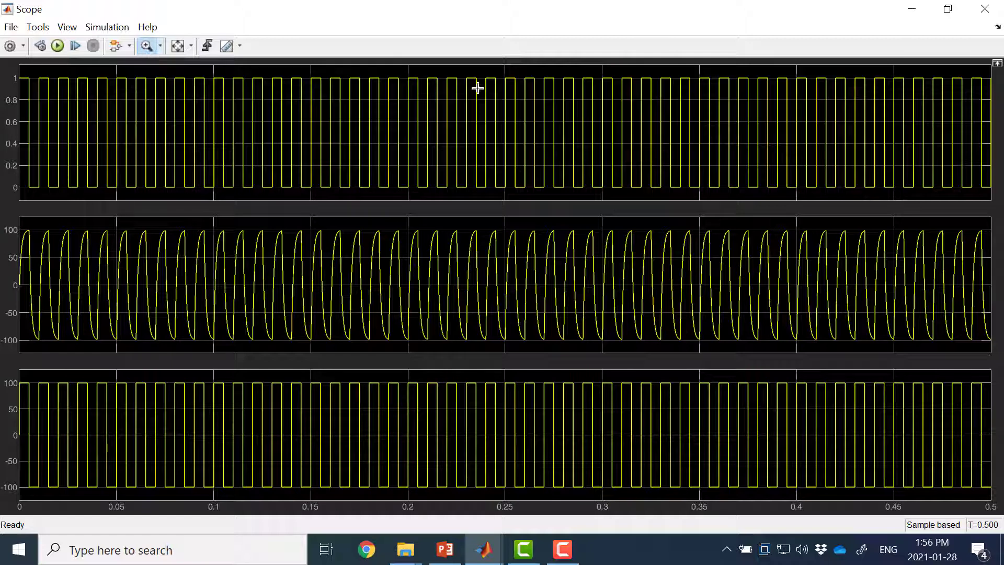
left_click_drag(474, 73, 540, 76)
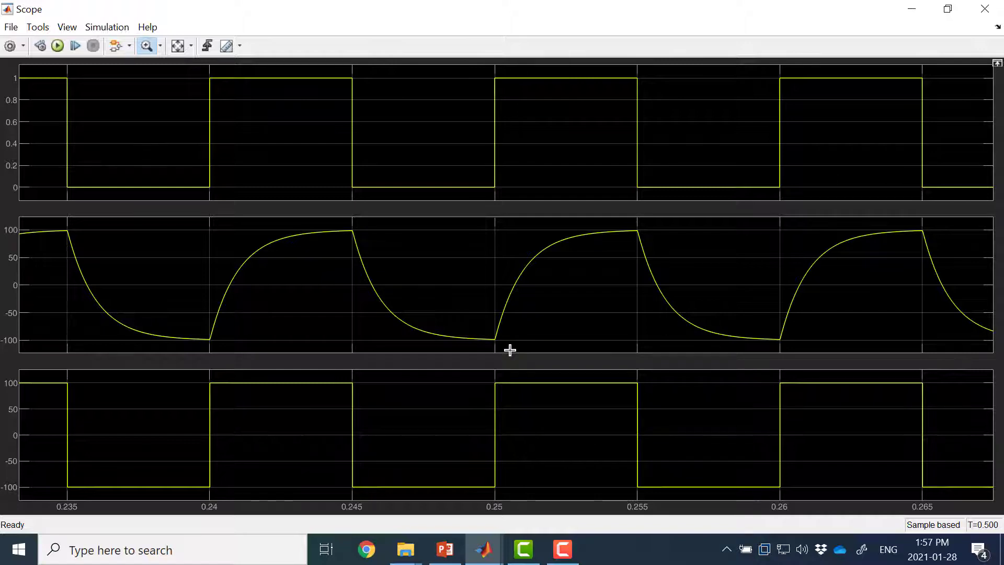
left_click(992, 9)
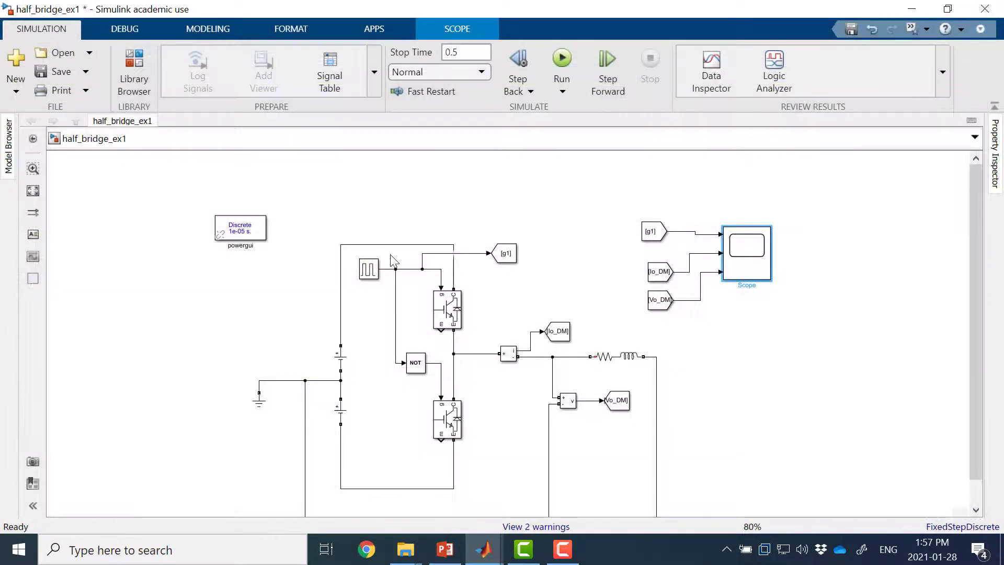
scroll(241, 309, "down", 3)
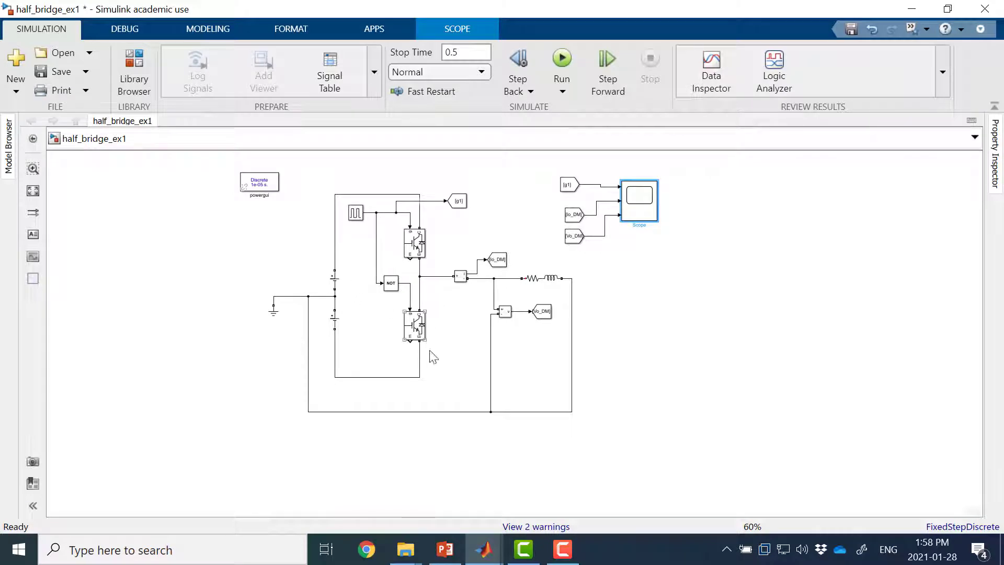
left_click_drag(448, 475, 447, 440)
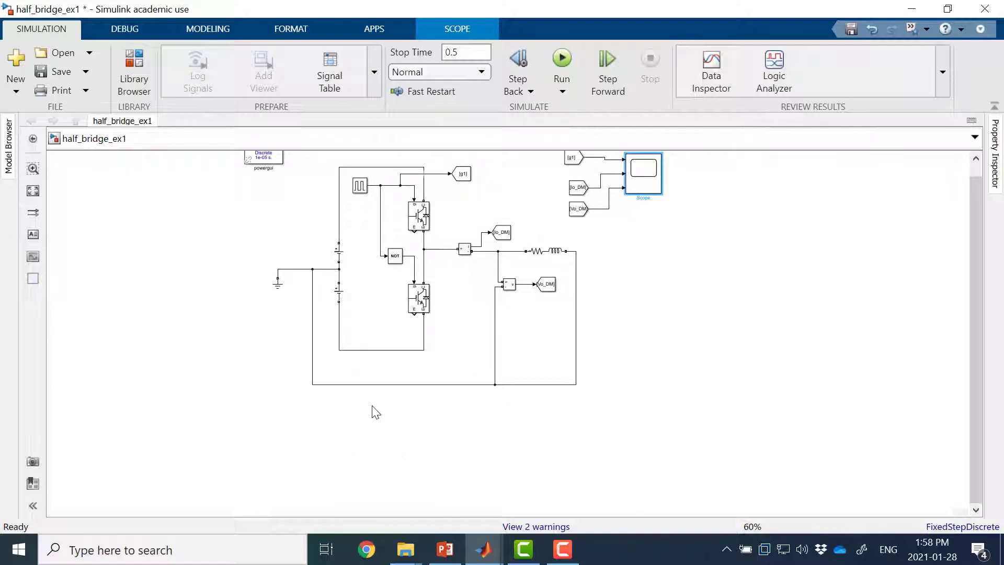
left_click_drag(679, 352, 582, 390)
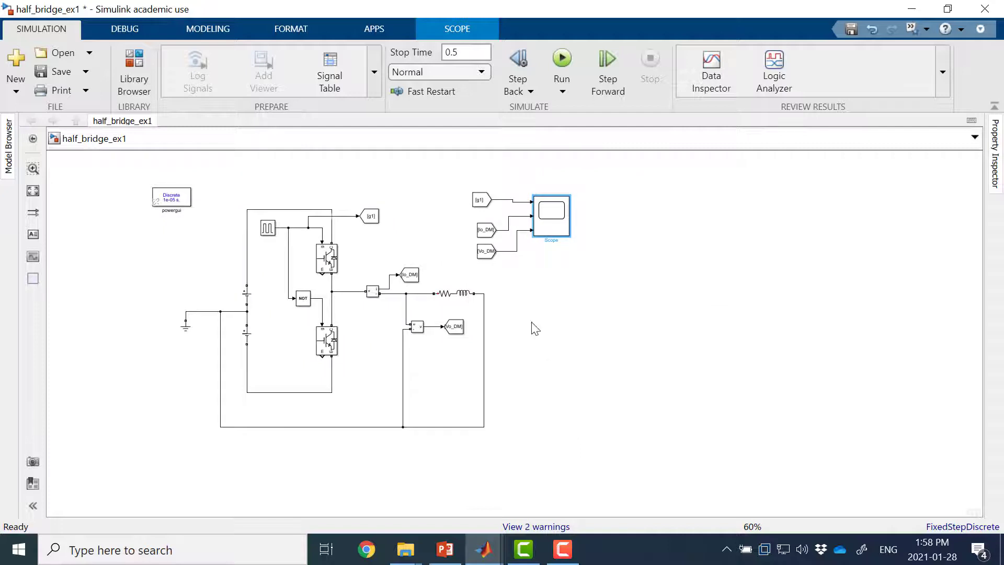
double_click(584, 316)
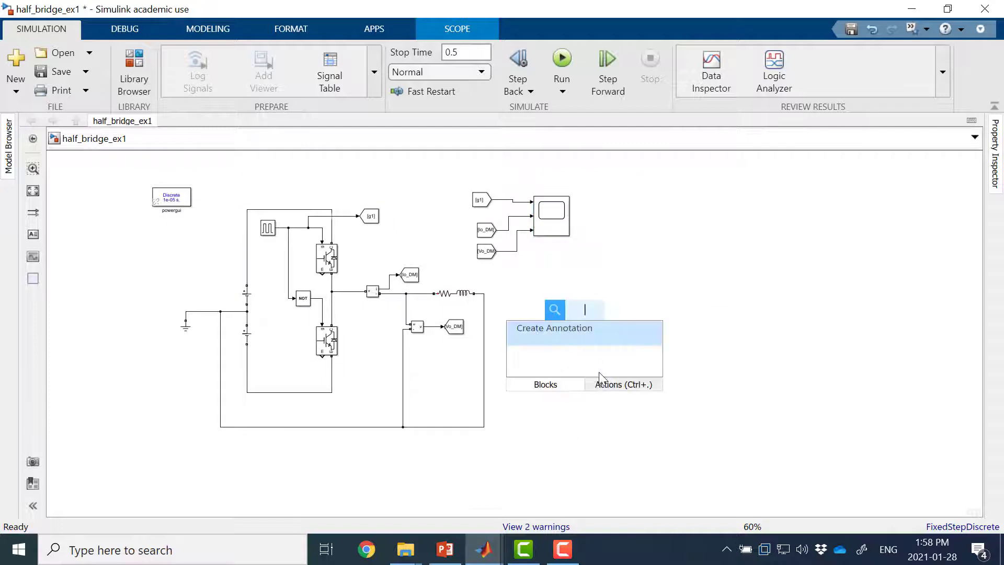
left_click(683, 246)
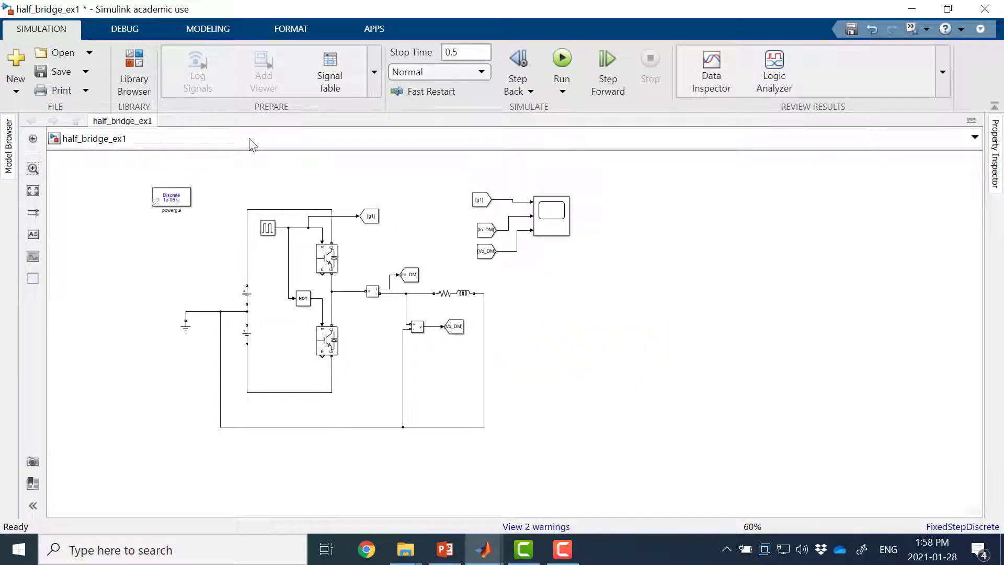
Step: Browse the Specialized Power Systems Power Electronics library for converter blocks and expand its sublibraries to reach Pulse & Signal Generators
left_click(130, 85)
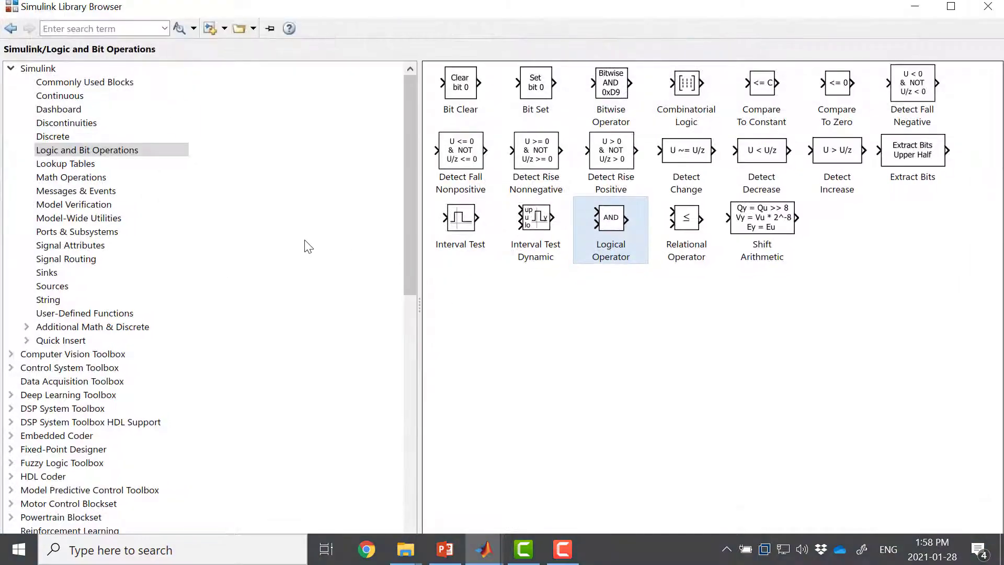
scroll(262, 314, "down", 8)
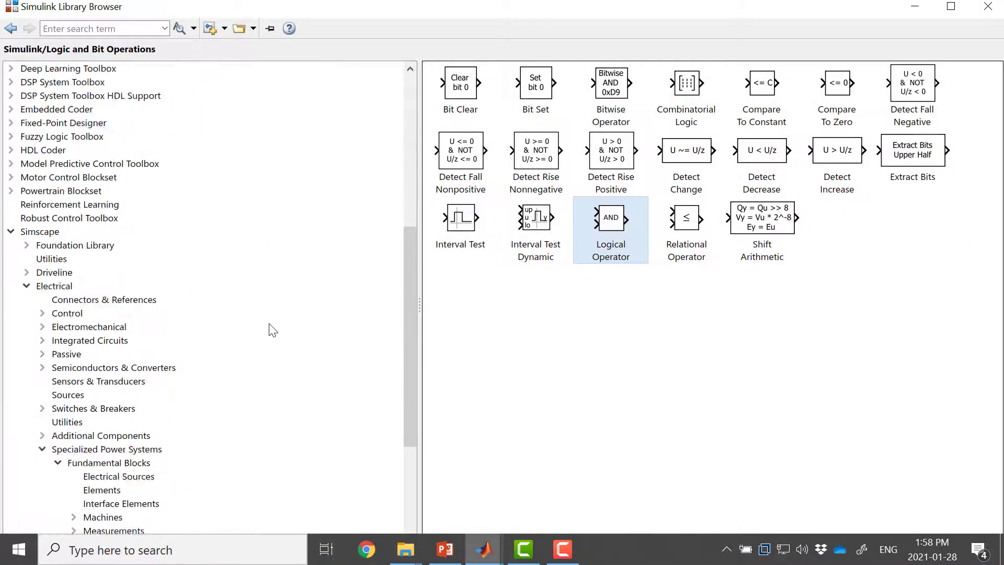
scroll(262, 317, "down", 5)
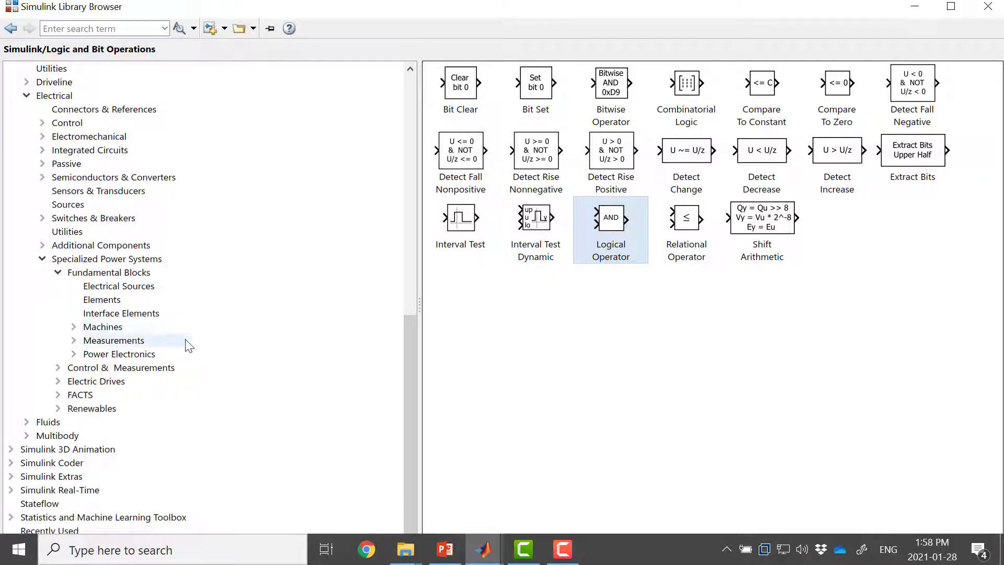
left_click(146, 356)
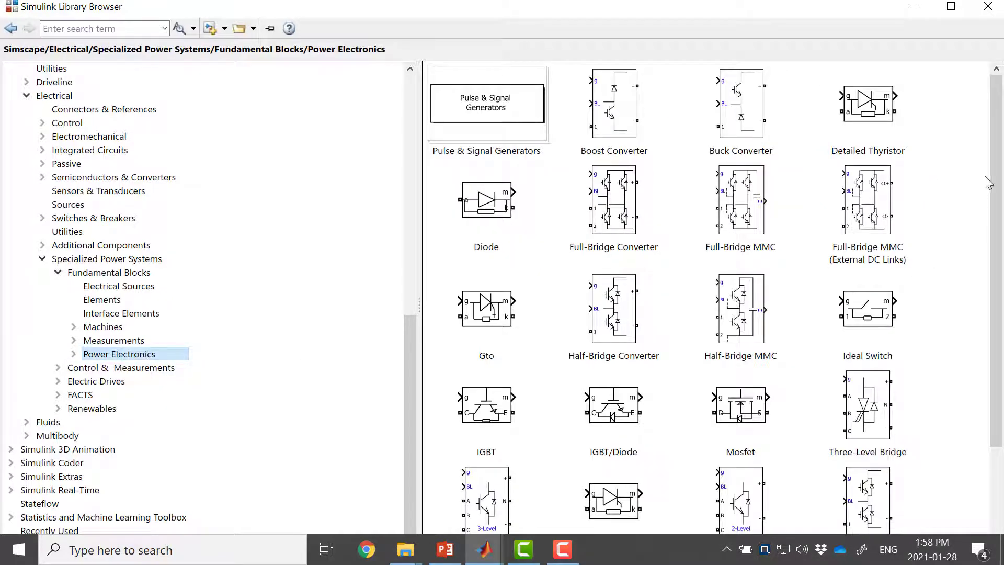
scroll(994, 180, "down", 3)
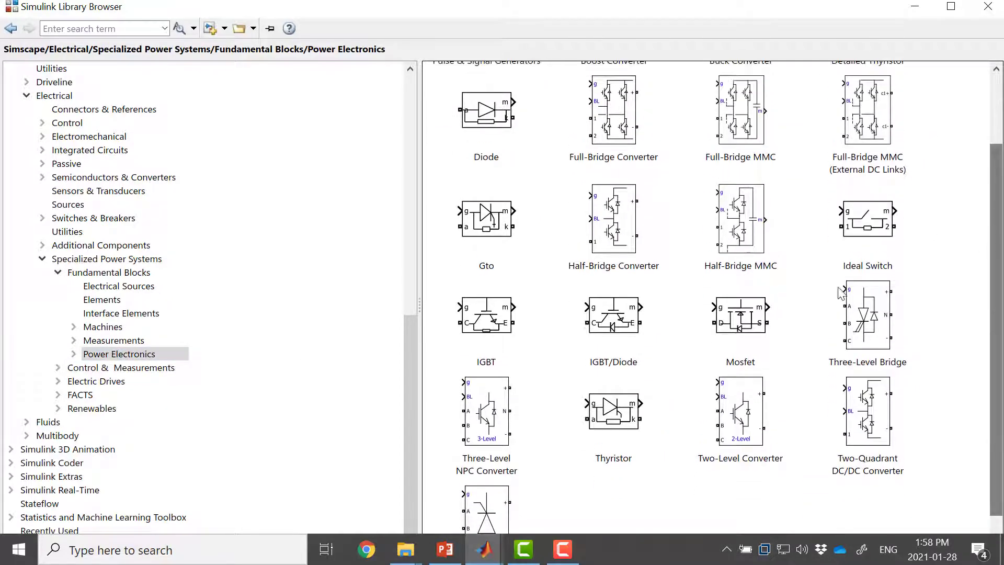
left_click(133, 354)
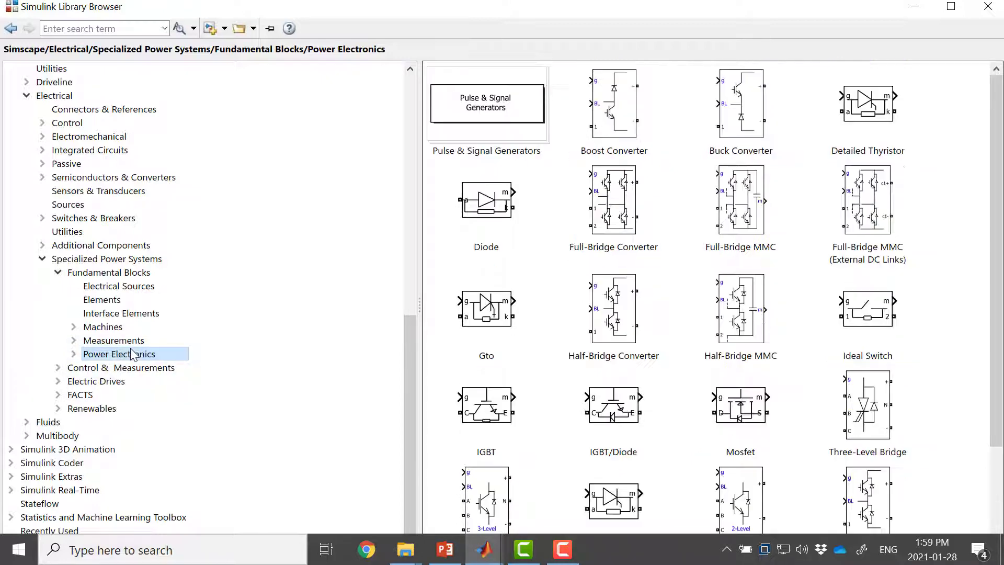
left_click(74, 355)
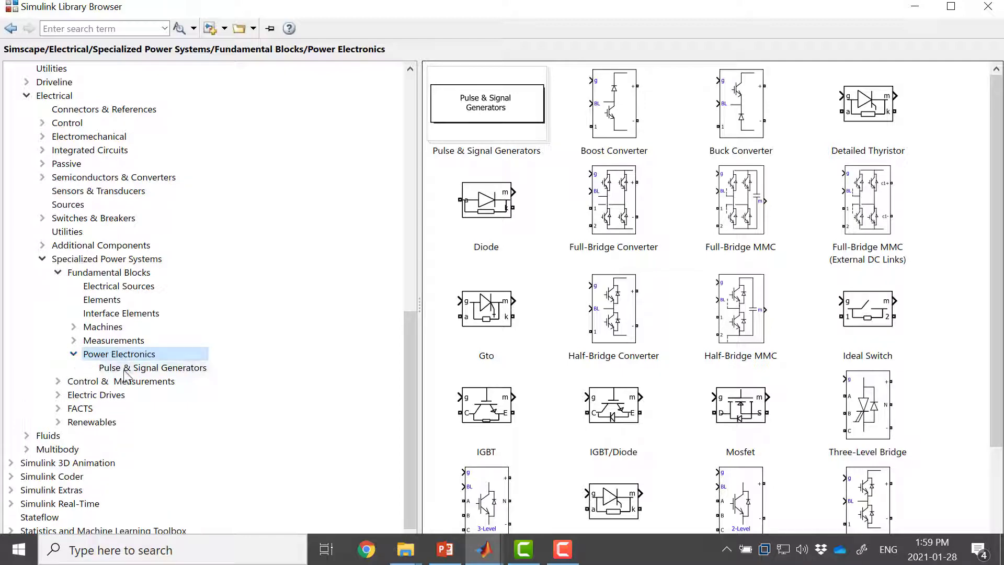
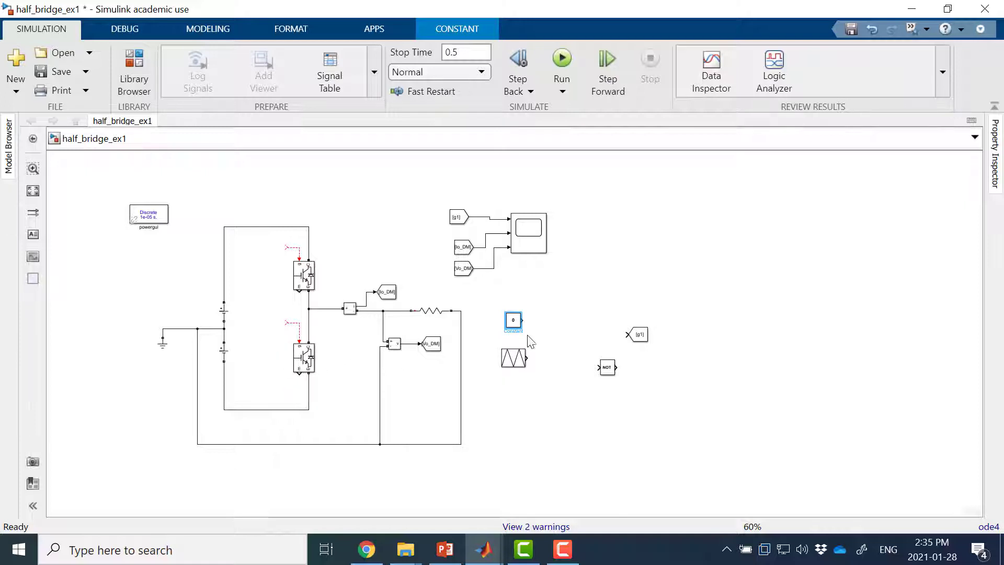
Step: Move the g1 Goto and NOT blocks further right to make room after the Constant and triangle generator
scroll(564, 342, "up", 3)
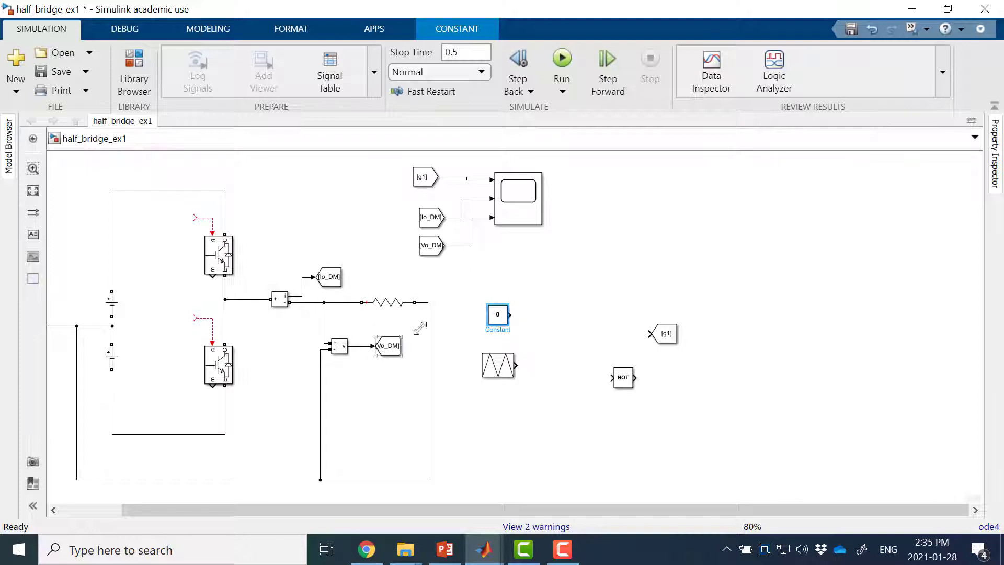
left_click(544, 319)
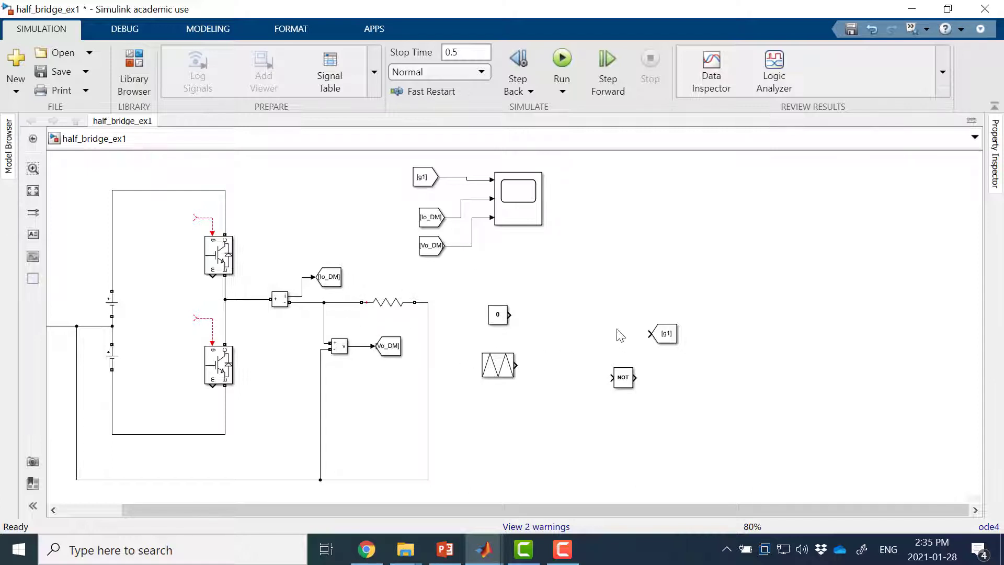
mouse_move(672, 336)
left_mouse_down()
mouse_move(630, 314)
mouse_move(680, 330)
left_mouse_up()
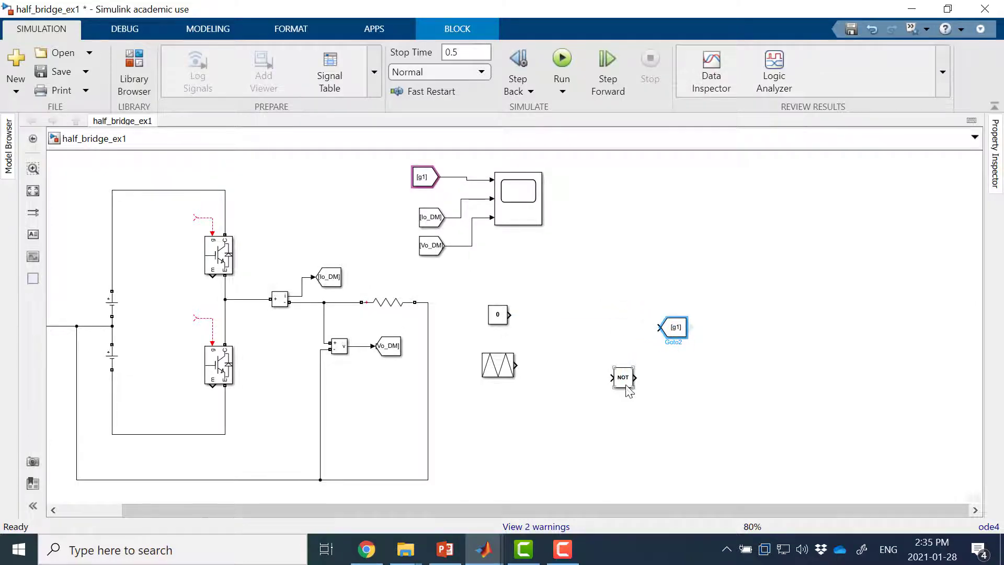
left_click_drag(630, 388, 690, 398)
left_click(587, 354)
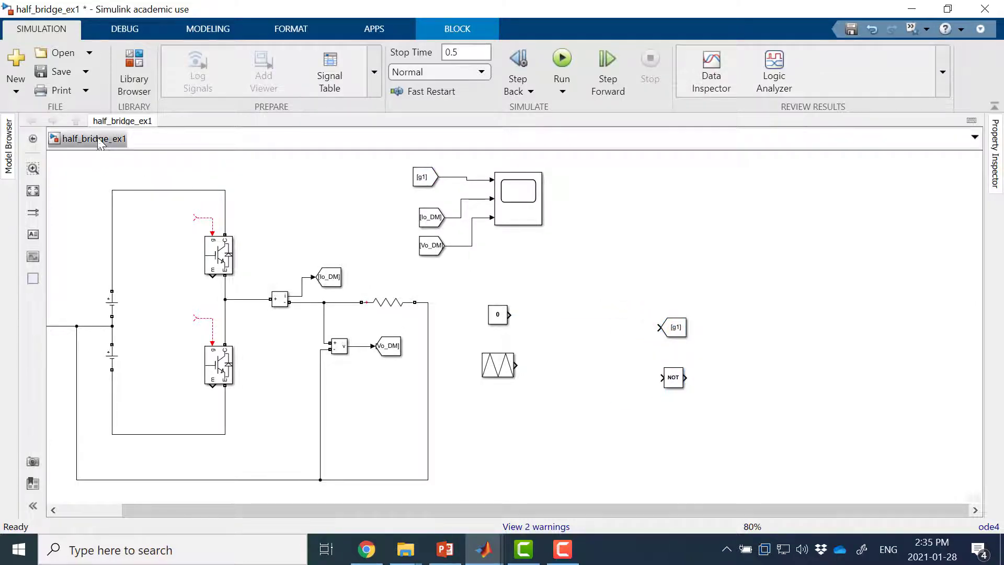
Step: Add a Logical Operator and a Relational Operator from the Logic and Bit Operations library to the model
left_click(130, 62)
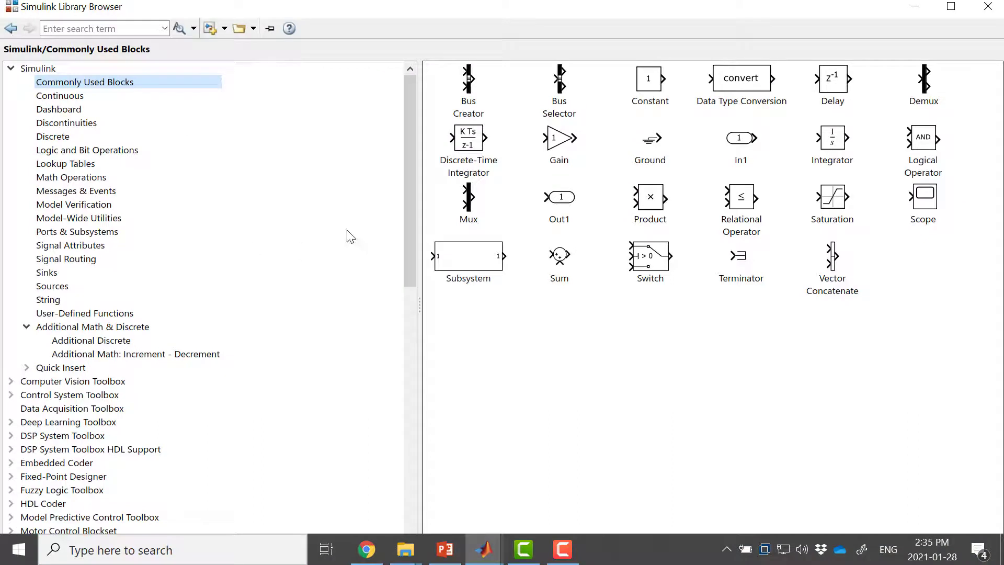
left_click(90, 151)
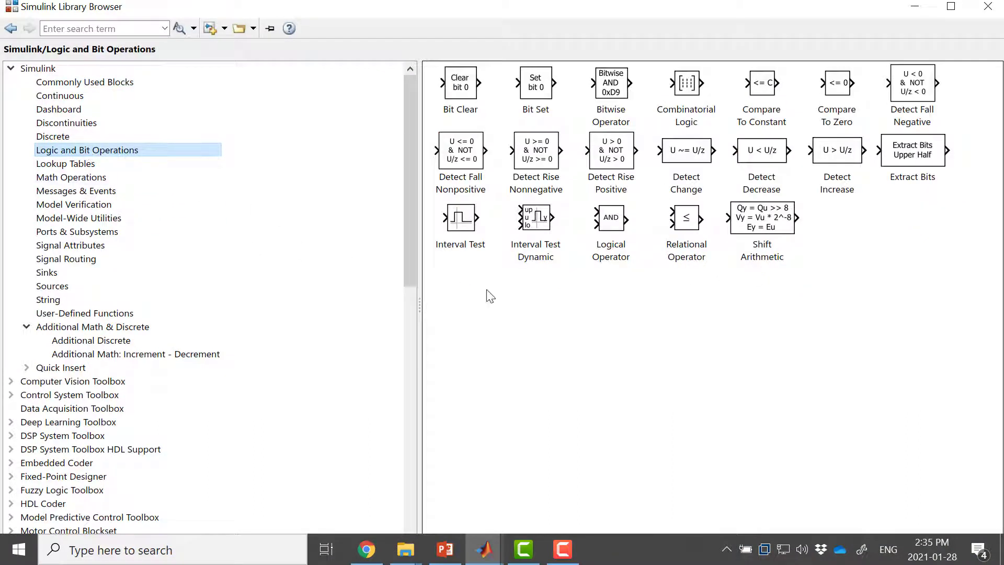
right_click(611, 223)
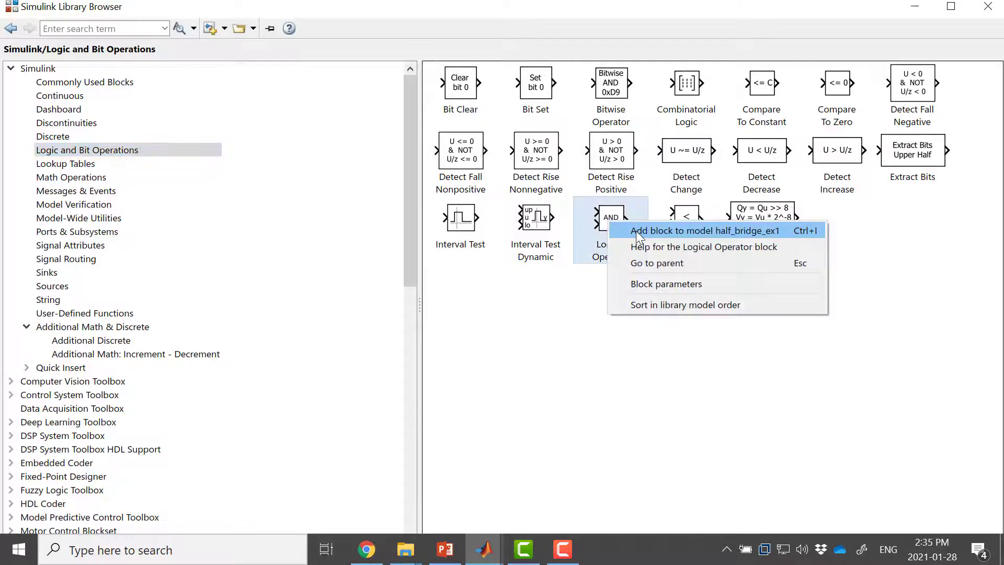
left_click(636, 231)
left_click(687, 221)
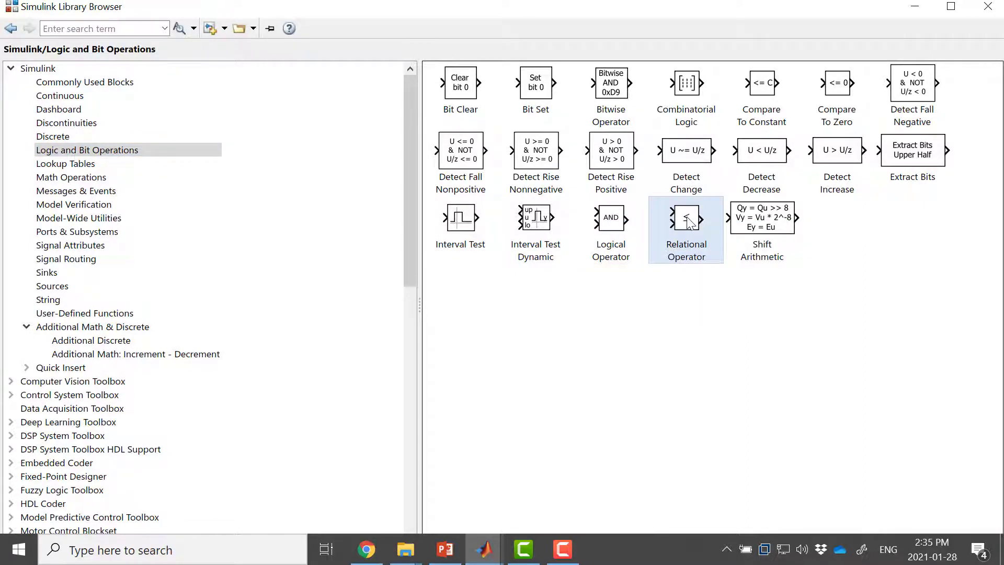
right_click(687, 221)
left_click(711, 228)
left_click(914, 6)
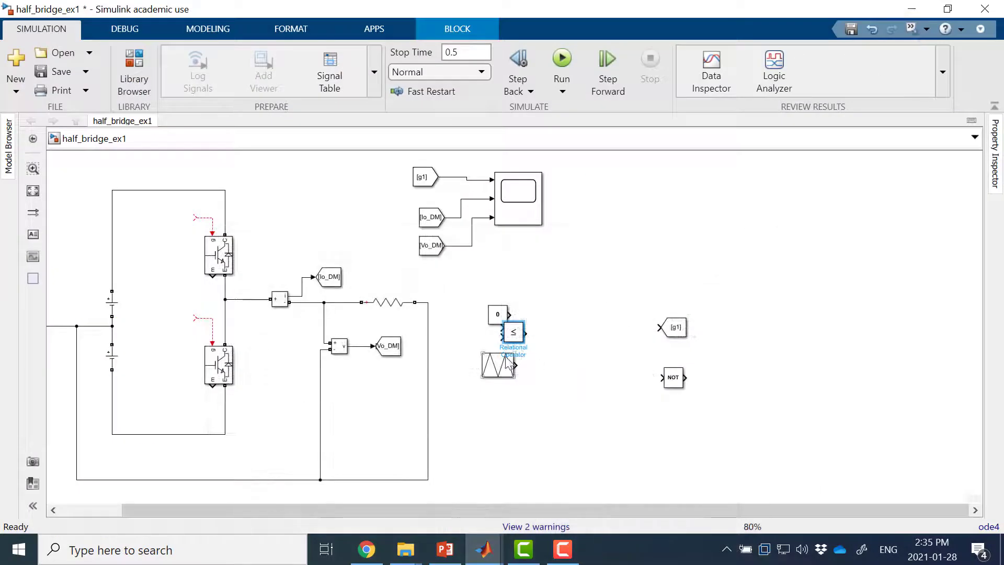
Step: Place the Relational Operator between the source blocks and the NOT block, and delete the extra AND block
left_click_drag(515, 335, 589, 351)
left_click(518, 337)
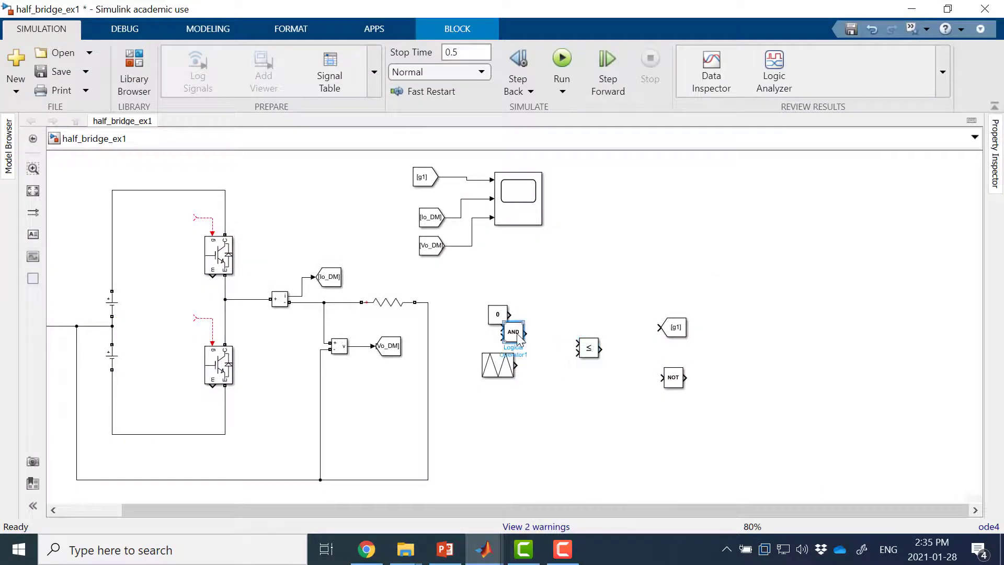
key("Delete")
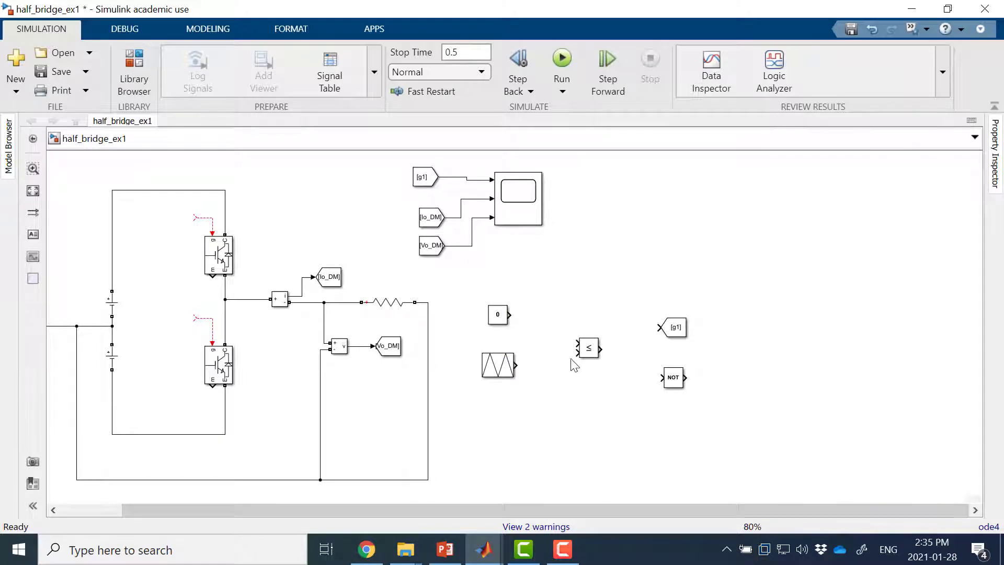
Step: Align the Relational Operator with the Constant block's output and set its operator to >=
left_click_drag(588, 349, 577, 324)
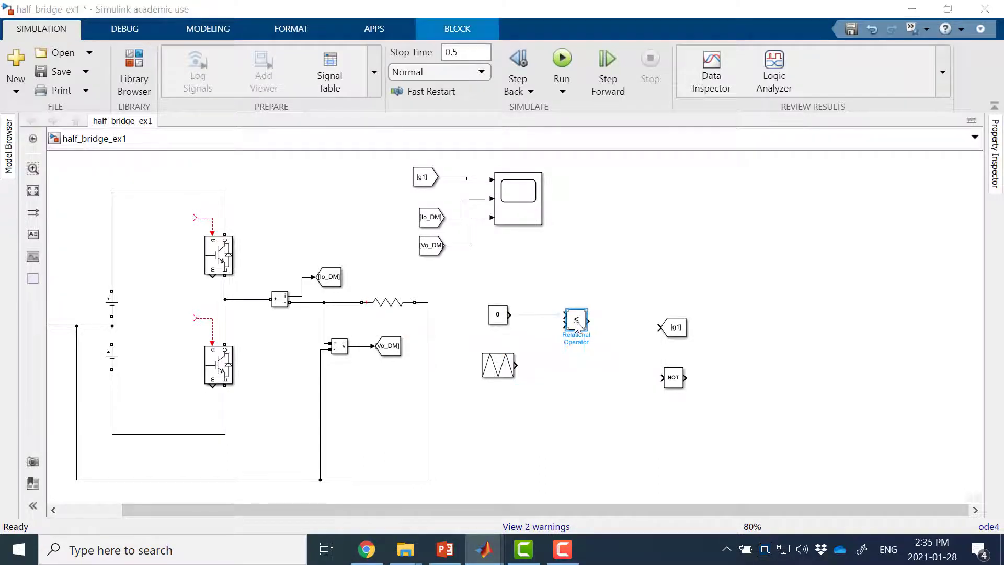
double_click(577, 324)
left_click(311, 318)
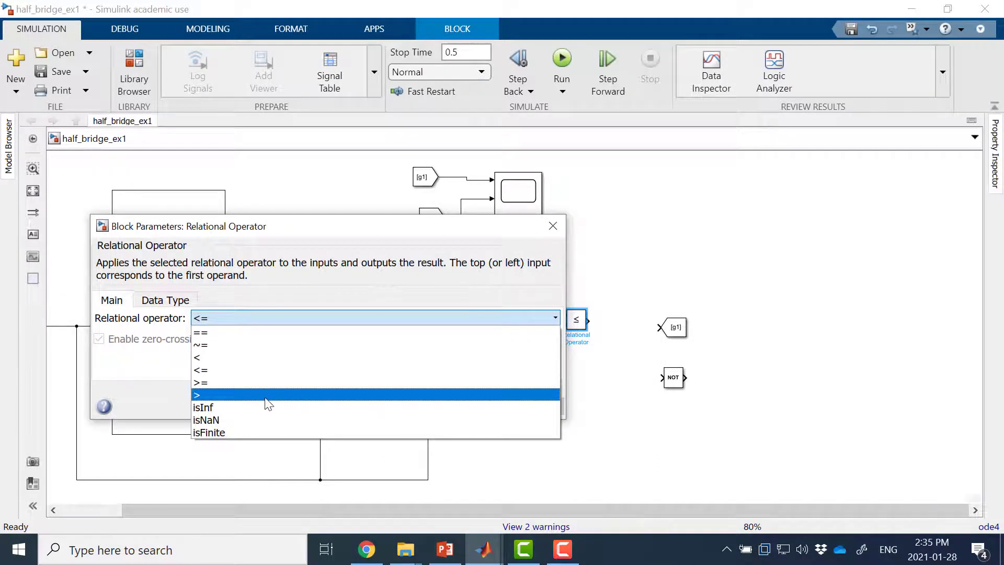
left_click(273, 385)
left_click(356, 409)
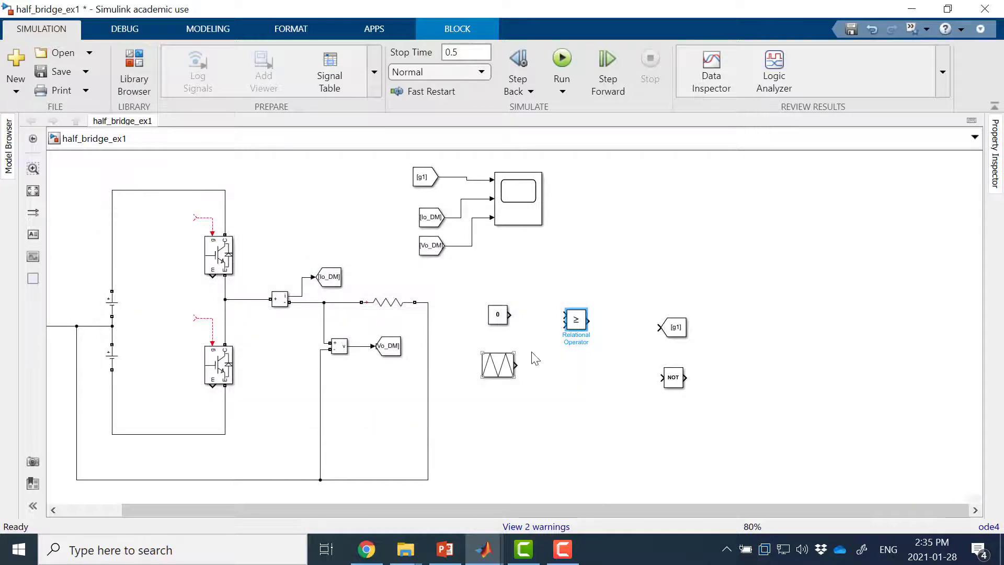
Step: Wire the Constant and triangle generator into the Relational Operator, and its output to the g1 Goto and the NOT block
left_click_drag(514, 314, 558, 326)
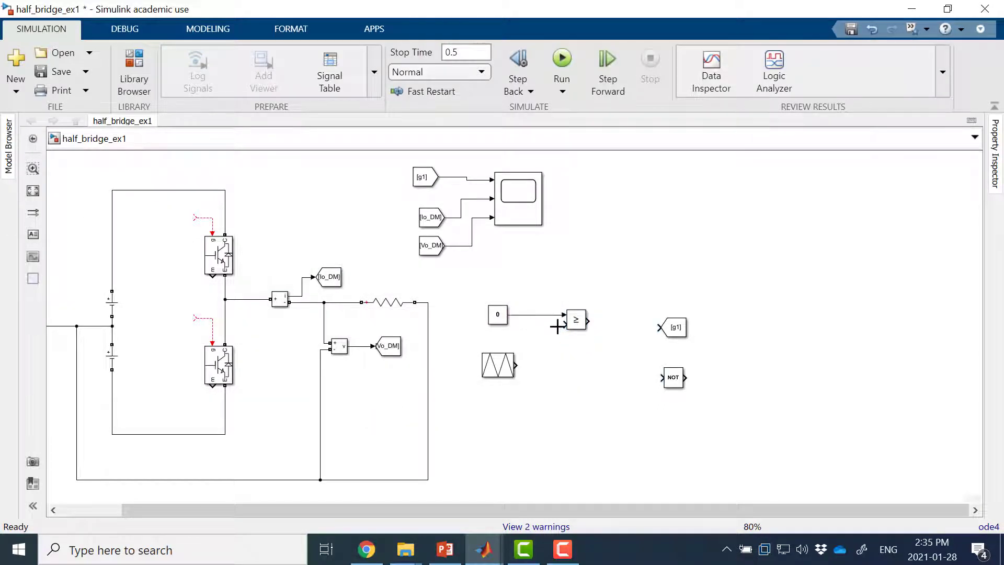
left_click_drag(515, 365, 570, 327)
left_click_drag(663, 328, 648, 318)
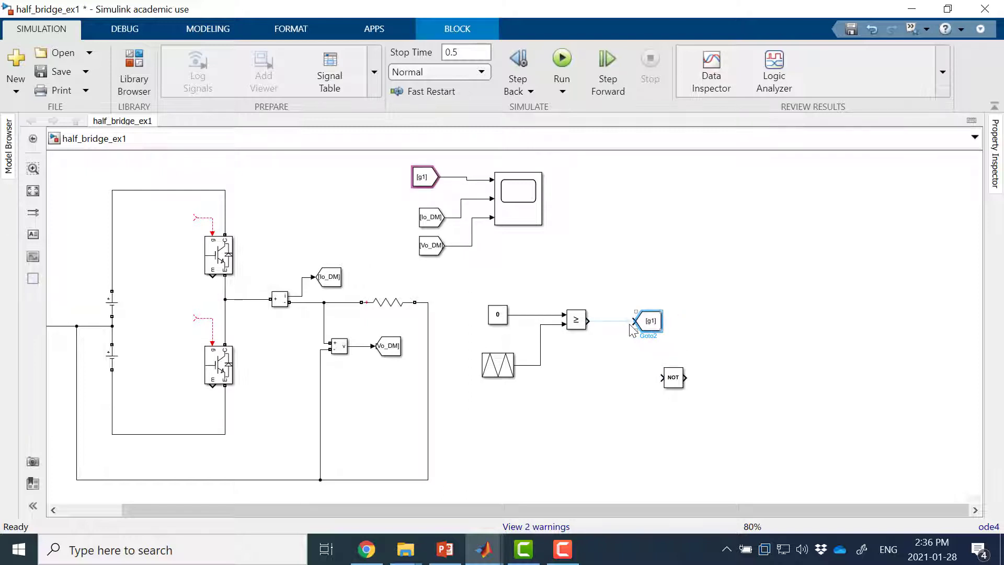
mouse_move(669, 382)
left_mouse_down()
mouse_move(614, 381)
mouse_move(596, 324)
left_mouse_up()
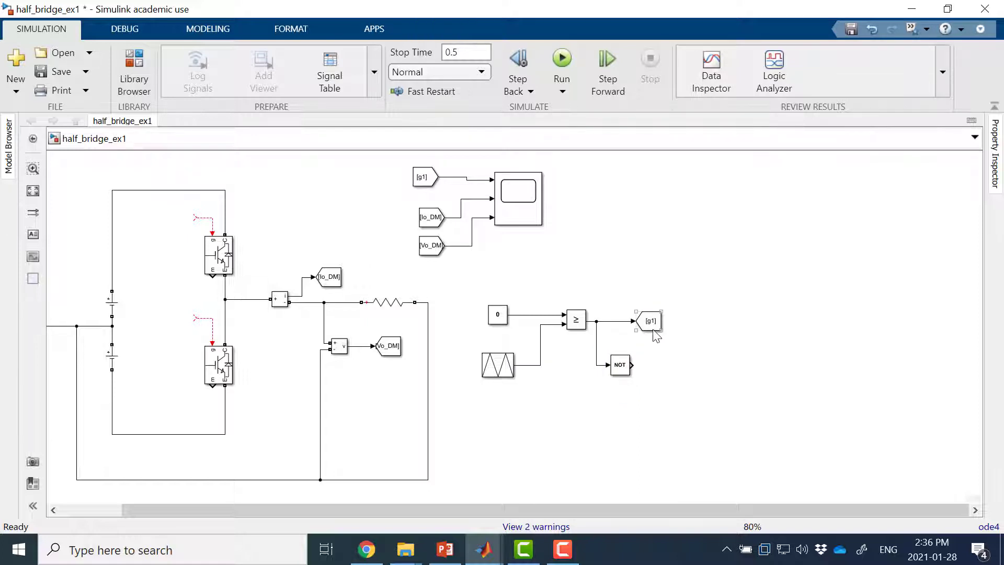
Step: Copy the g1 Goto block to the NOT block's output and set the copy's tag to g2
left_click_drag(656, 336, 658, 369)
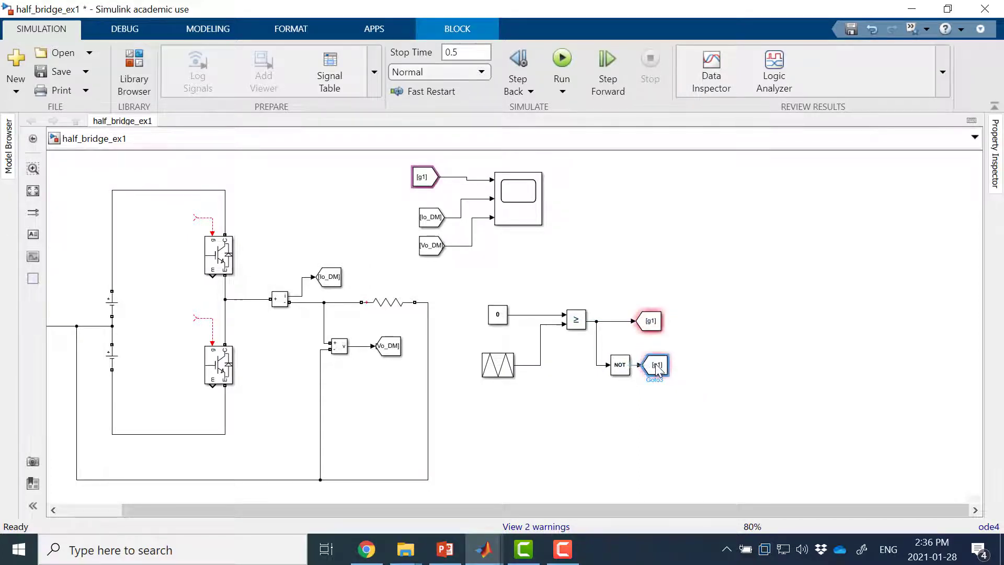
double_click(657, 368)
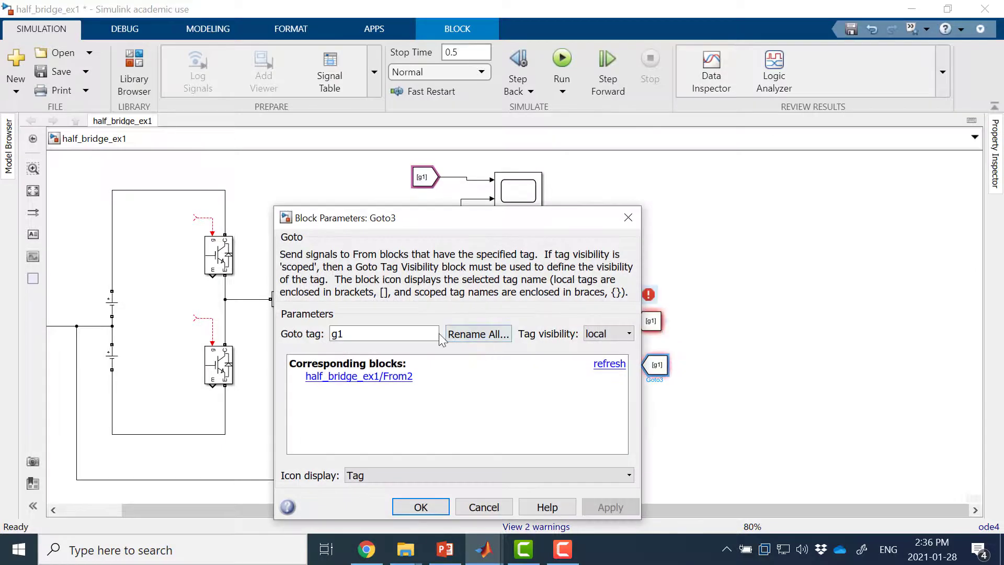
double_click(416, 334)
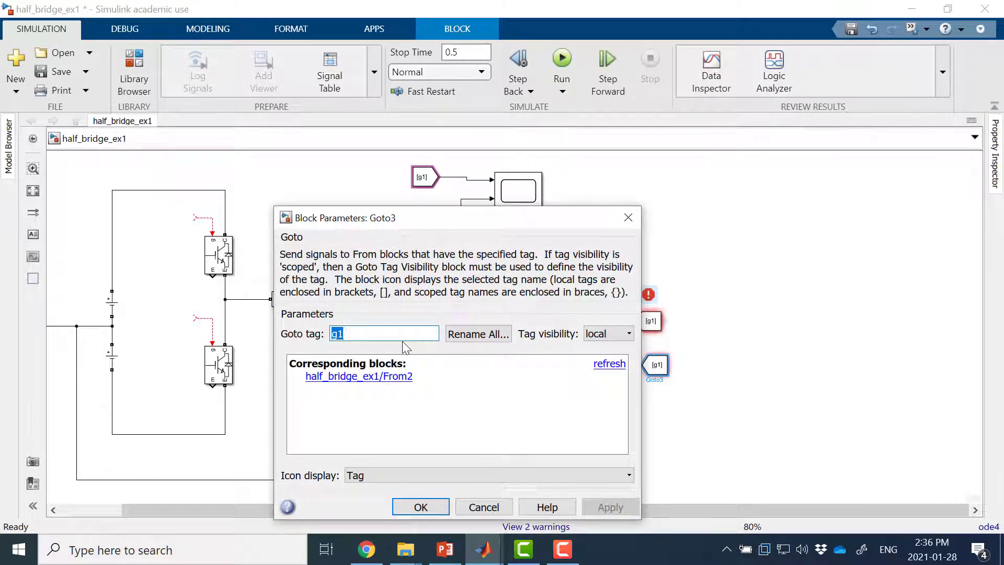
type("g2")
key("Return")
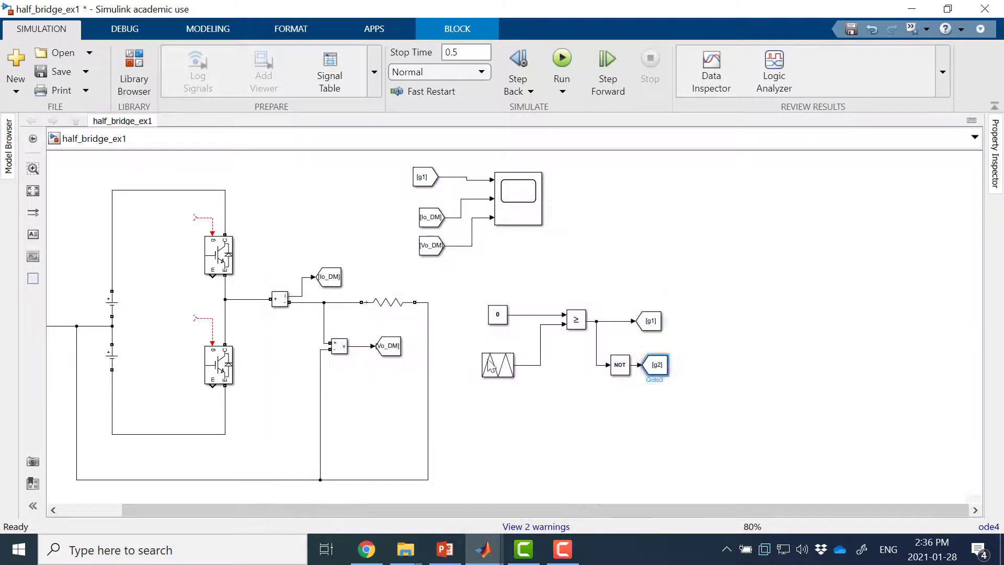
Step: Shift the g1 and g2 Goto blocks slightly right so they line up vertically
left_click(651, 321)
left_click_drag(651, 321, 666, 320)
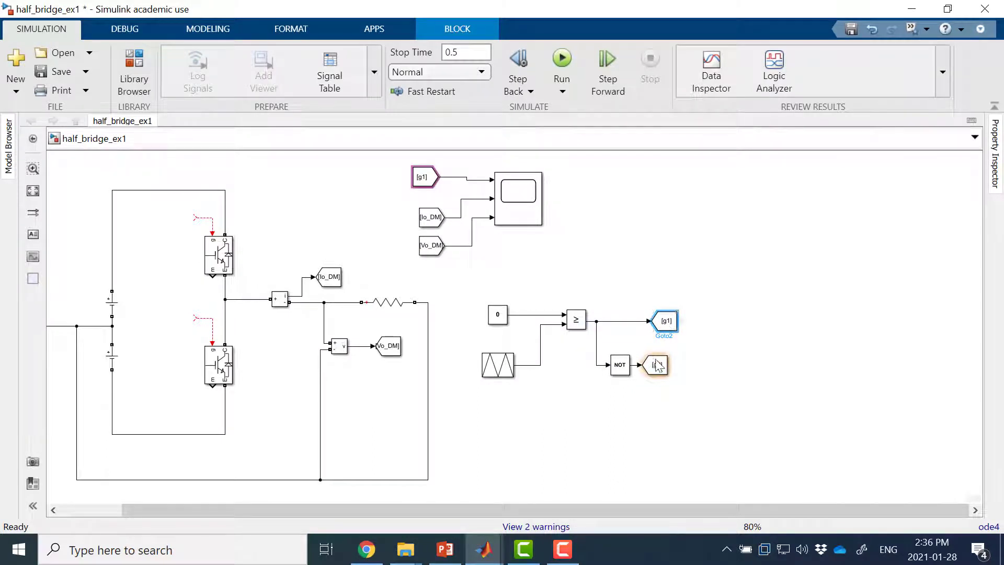
left_click_drag(656, 359, 669, 360)
left_click(710, 333)
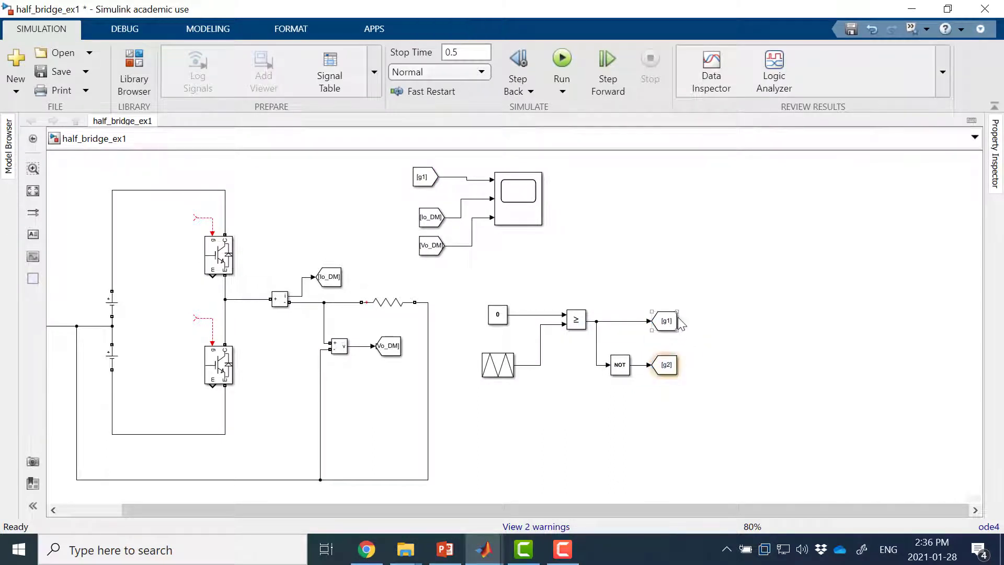
Step: Create matching From blocks for the g1 and g2 tags beside their Goto blocks
left_click_drag(681, 323, 716, 323)
left_click(672, 367)
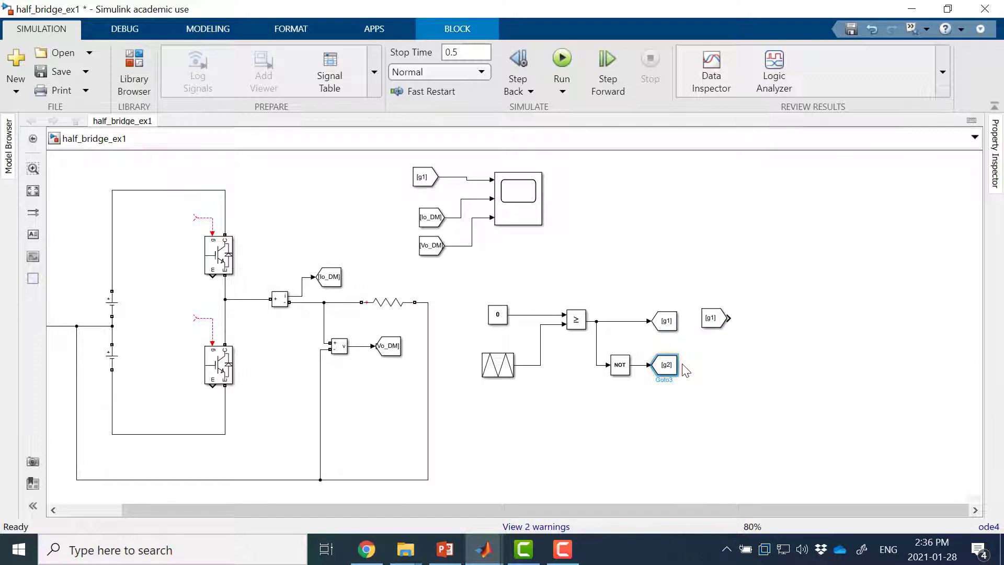
left_click_drag(679, 370, 722, 366)
left_click(726, 411)
Step: Connect the new g1 From block to the upper IGBT's gate and the g2 From block to the lower IGBT's gate
left_click_drag(799, 273, 699, 443)
left_click_drag(704, 323, 181, 217)
left_click(158, 265)
left_click_drag(162, 312, 178, 326)
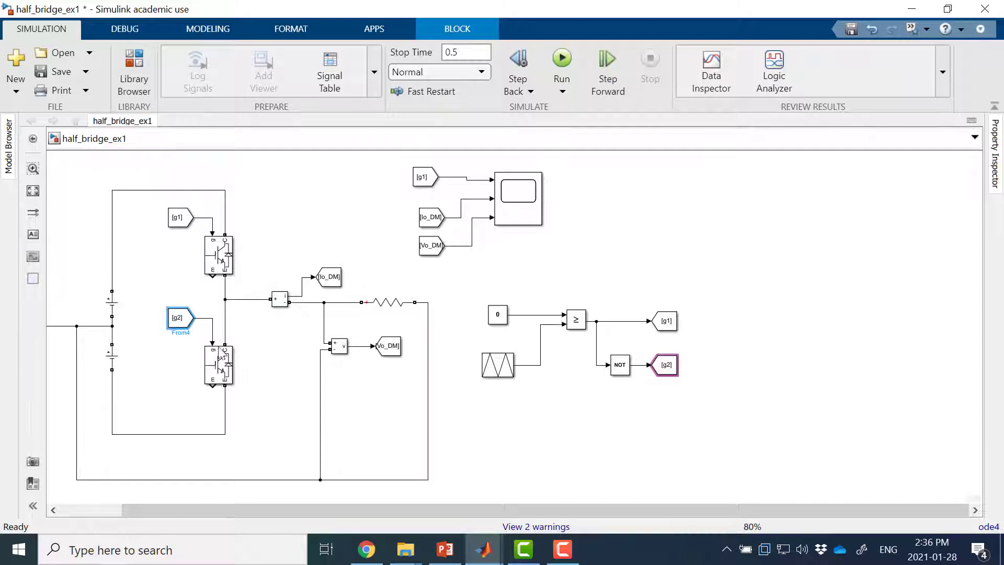
Step: Run the half-bridge simulation with the comparator-driven gate signals
left_click(406, 414)
scroll(407, 413, "down", 1)
left_click_drag(614, 291, 669, 282)
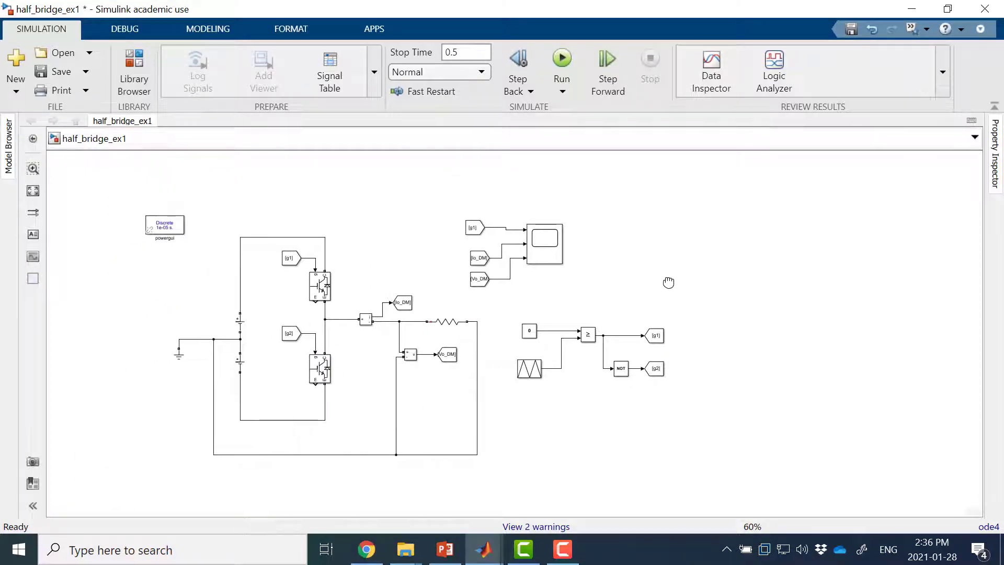
left_click(560, 61)
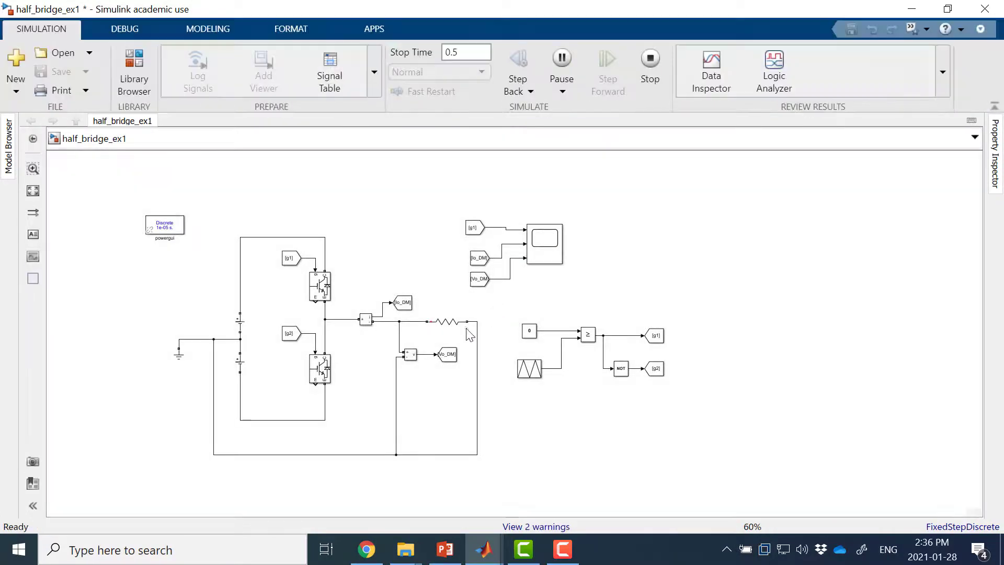
left_click(446, 330)
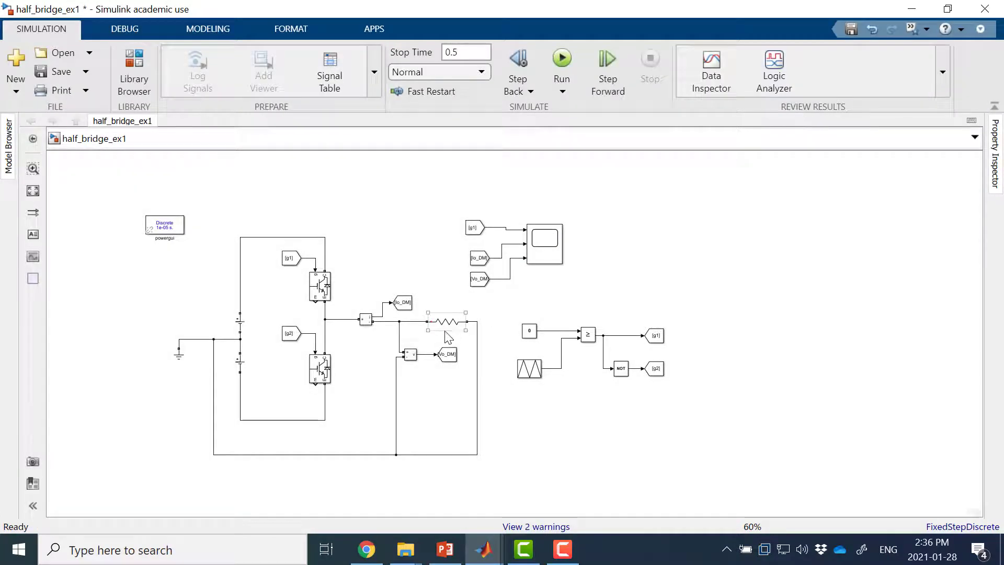
Step: Open the Scope, autoscale its plots and examine the gate, current and voltage waveforms between about 0.192 and 0.219 s
double_click(544, 244)
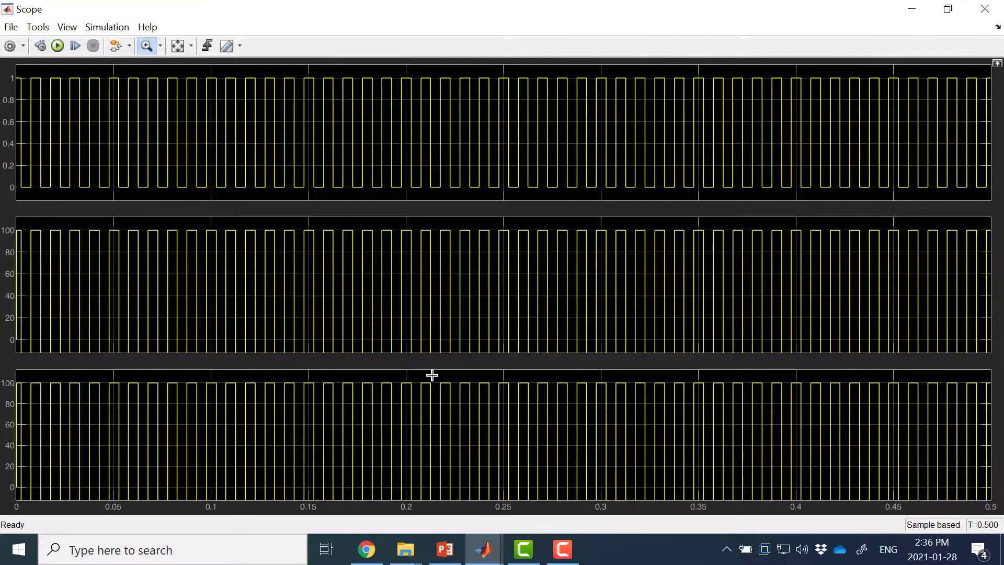
left_click_drag(432, 375, 472, 375)
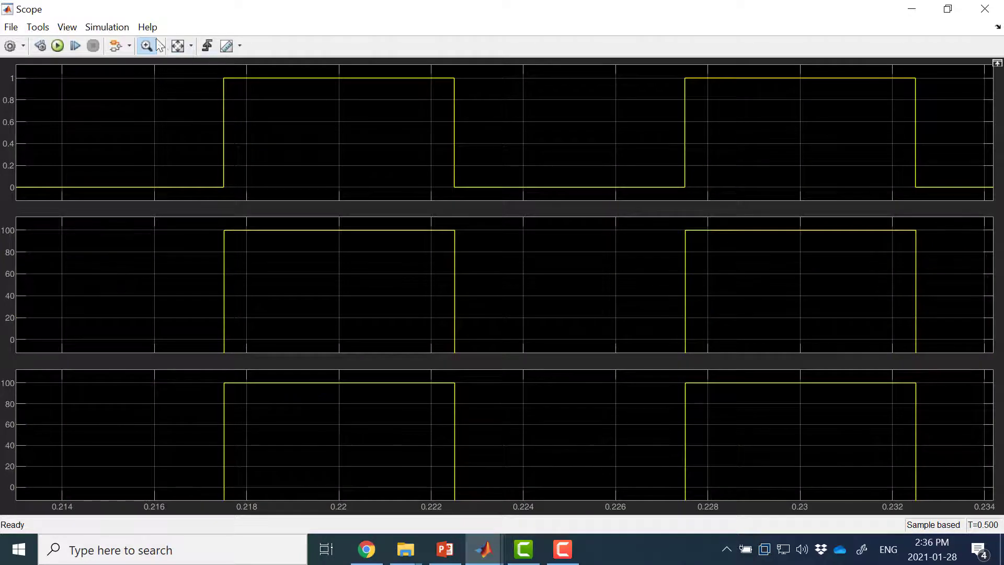
left_click(177, 46)
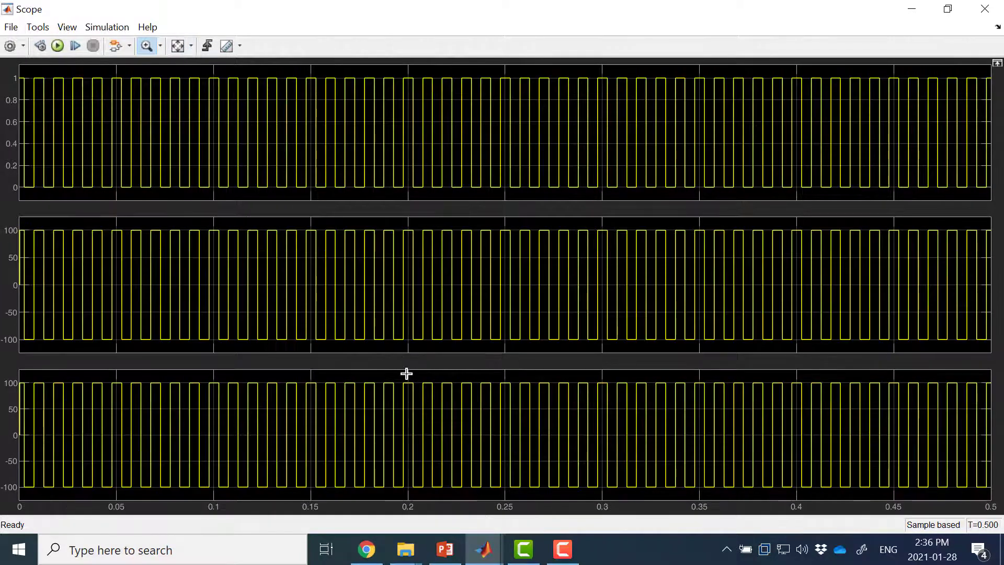
left_click_drag(391, 374, 445, 374)
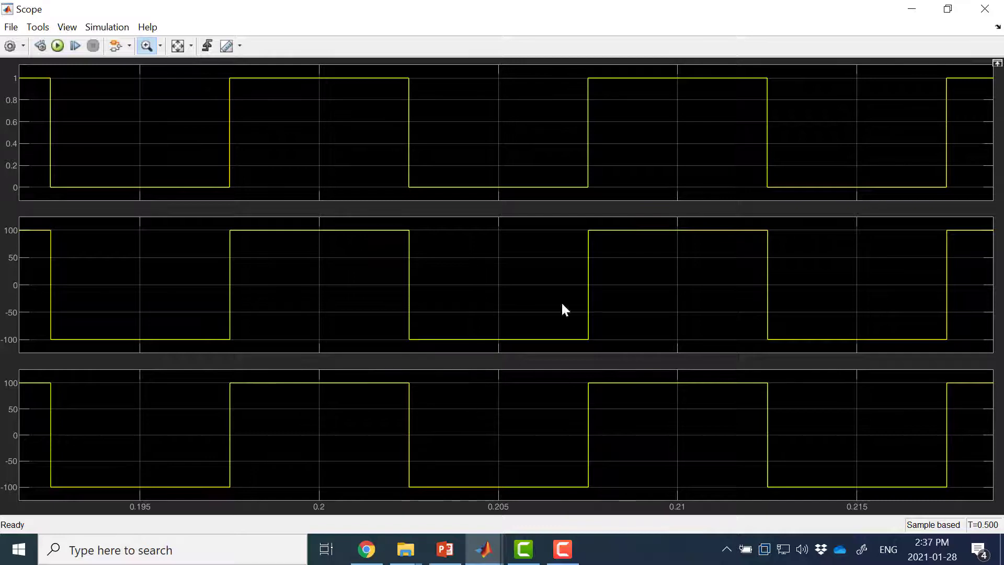
Step: Add a First-Order Filter block to the model and place it beside the scope's output-voltage input
left_click(913, 7)
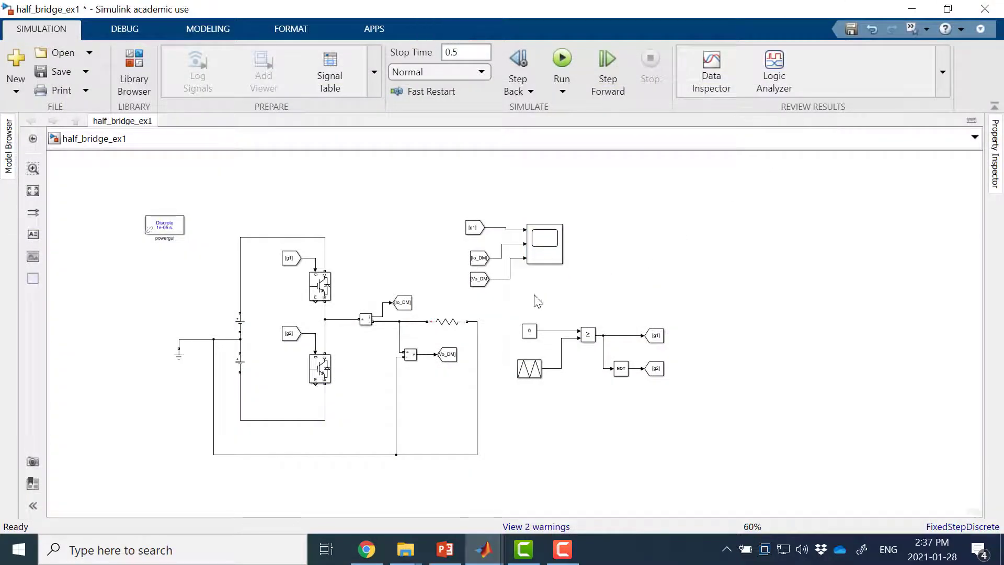
double_click(634, 259)
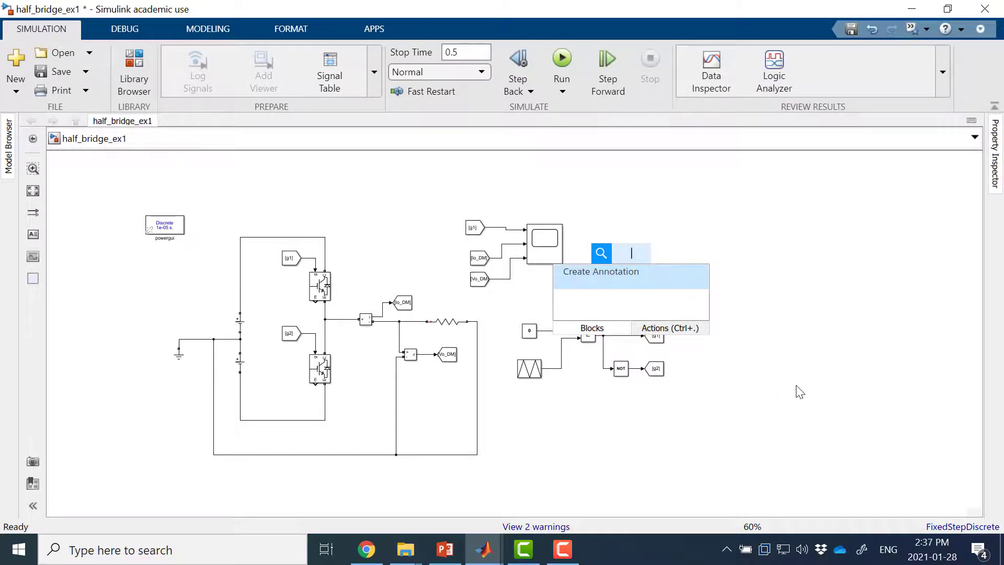
type("fir")
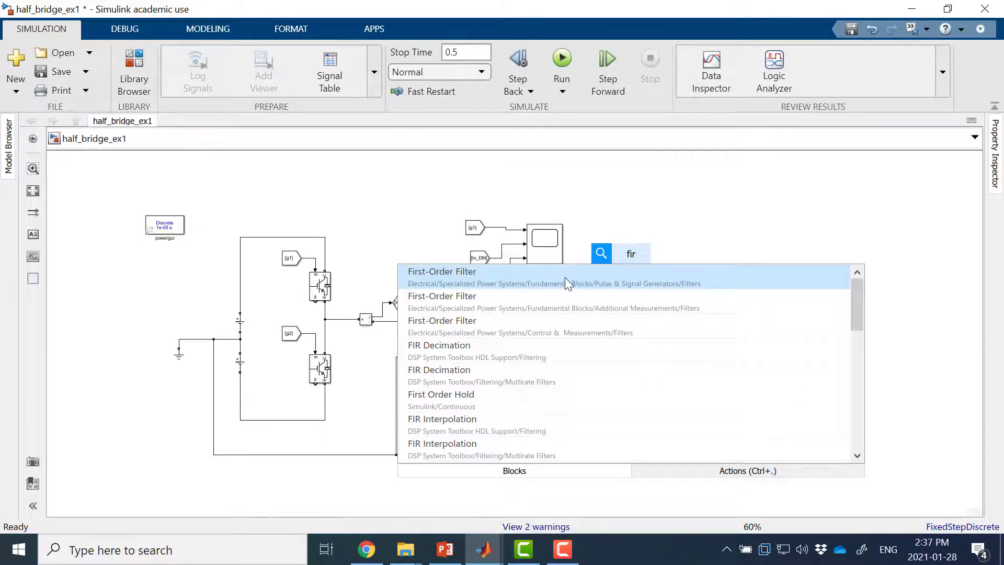
left_click(588, 278)
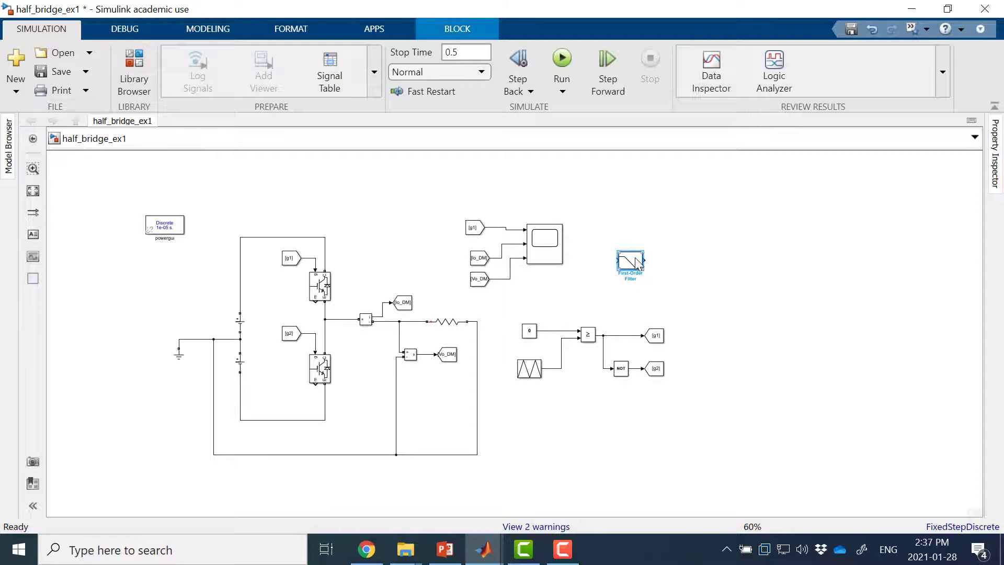
left_click_drag(640, 267, 599, 283)
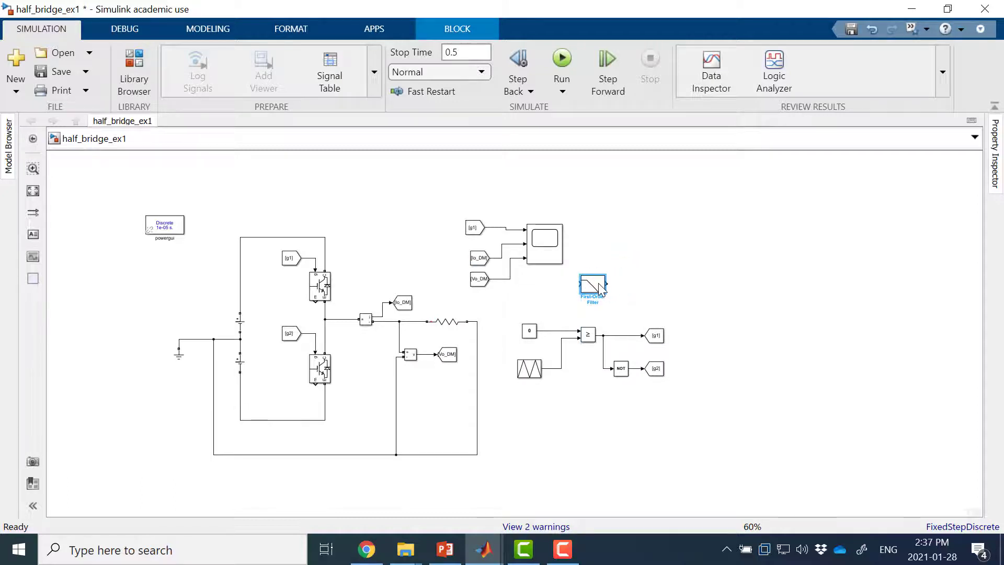
Step: Set the First-Order Filter's AC initial input to [0, 0, 100]
double_click(600, 288)
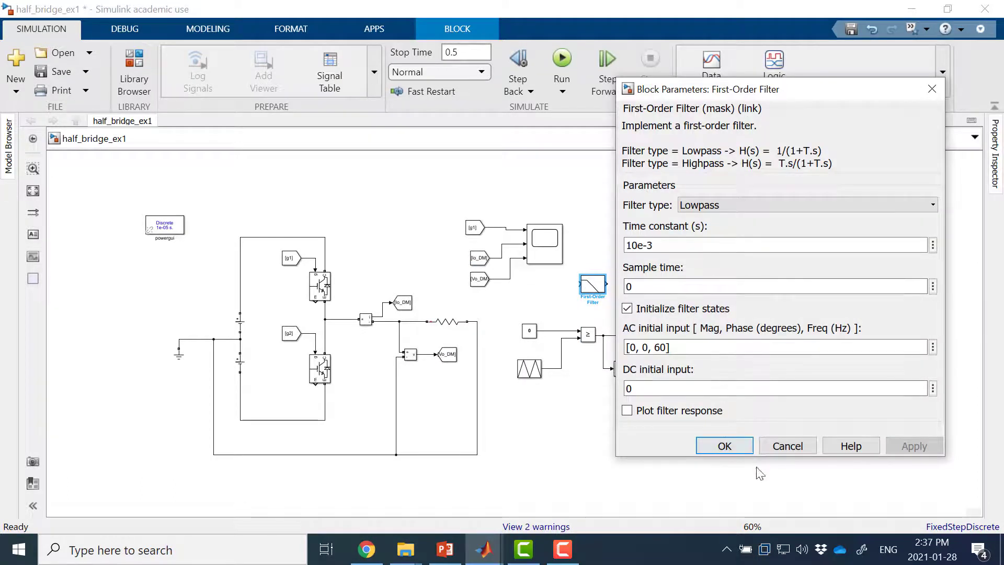
left_click(727, 447)
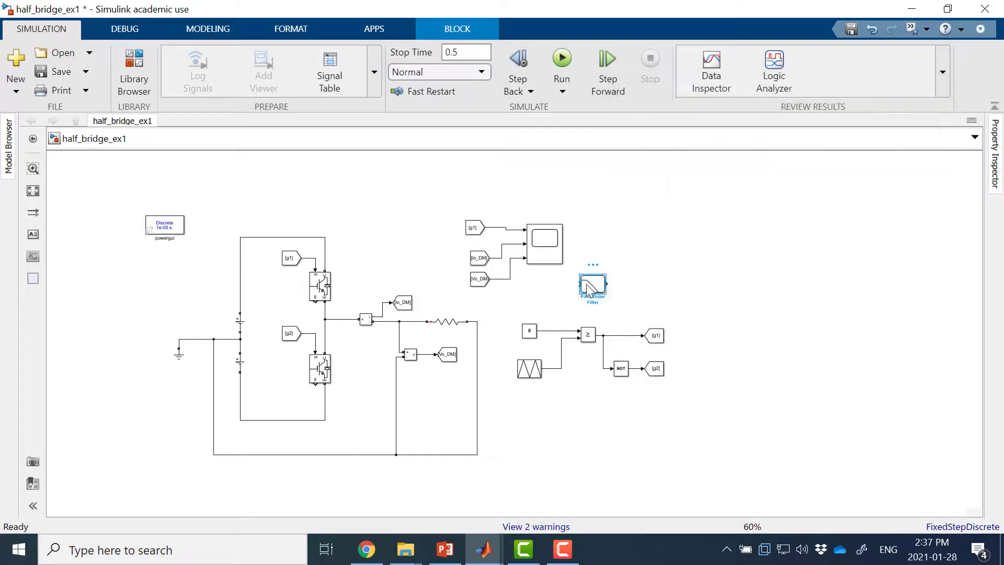
double_click(587, 288)
left_click_drag(625, 348, 662, 348)
left_click(658, 347)
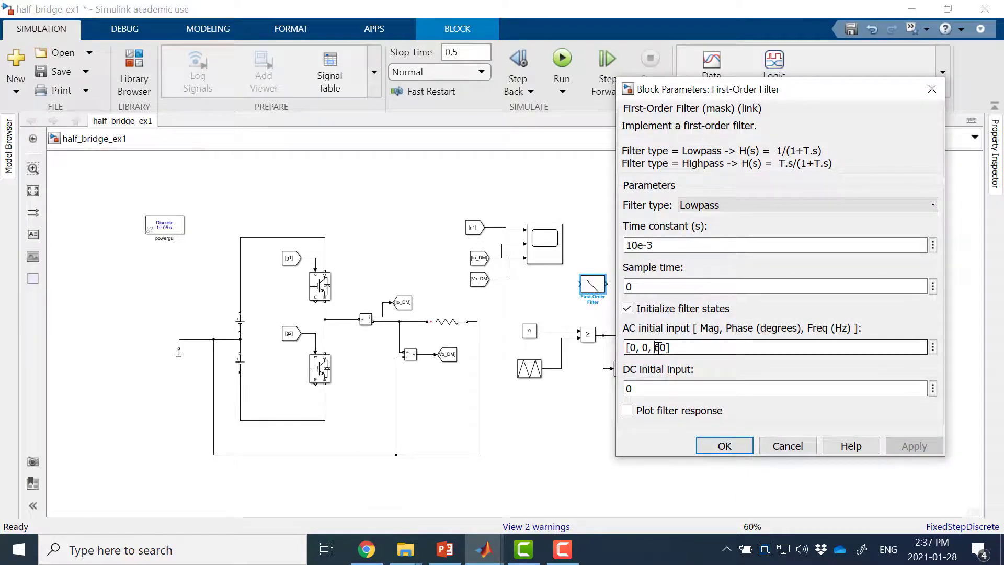
type("10")
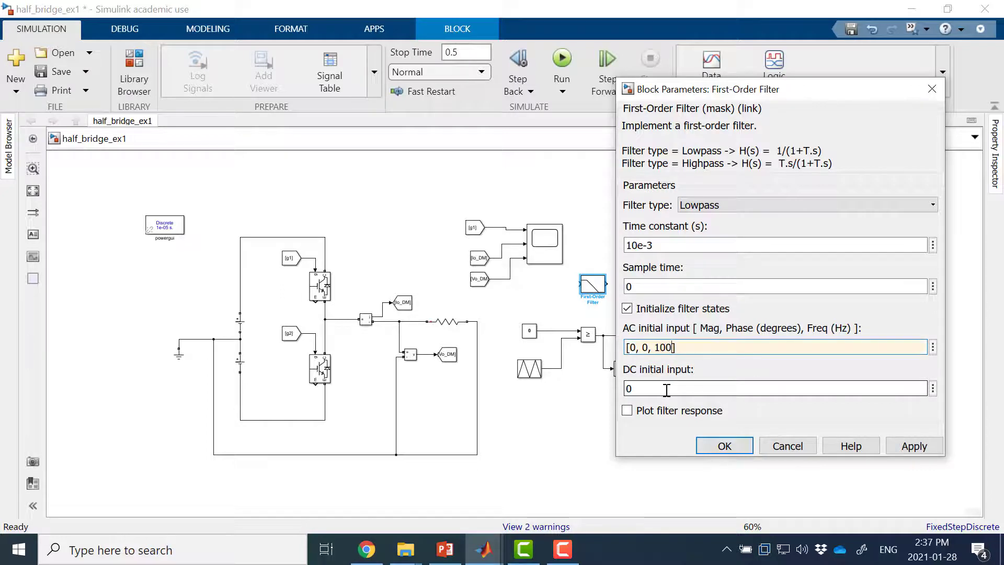
key("Return")
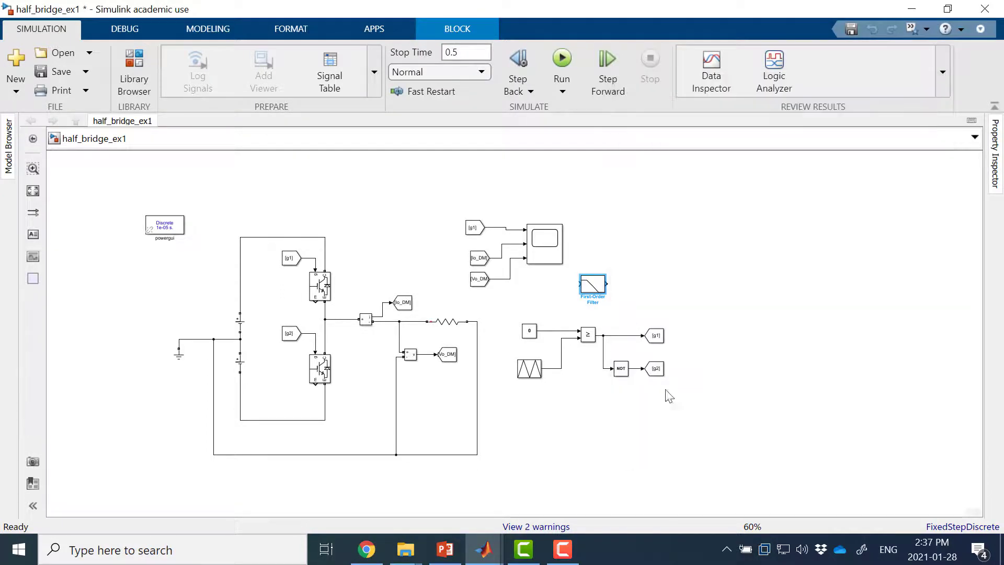
Step: Check the Triangle Generator's frequency and connect the First-Order Filter's input to the Vo_DM signal line
double_click(542, 372)
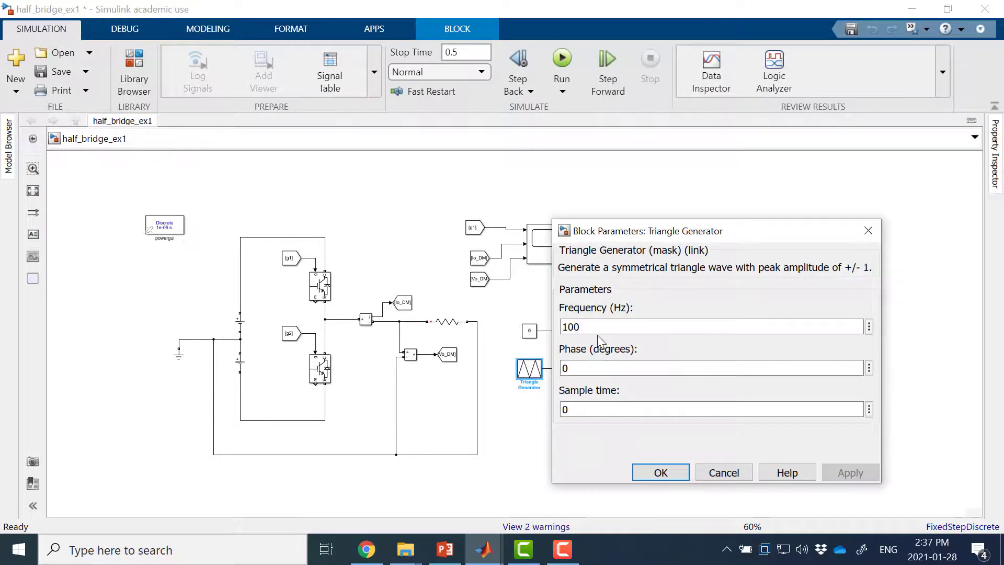
left_click(660, 473)
left_click(661, 271)
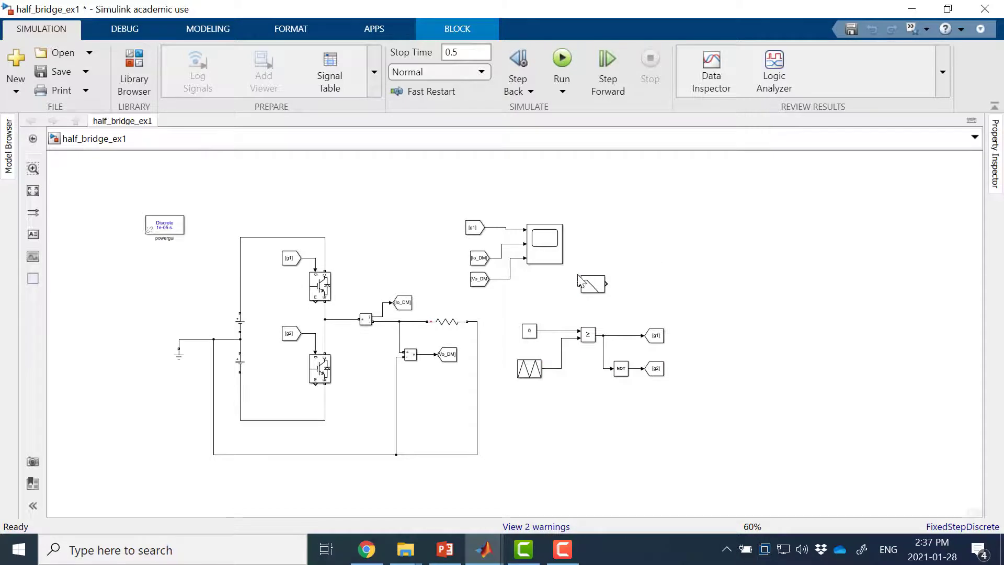
left_click_drag(586, 292, 513, 279)
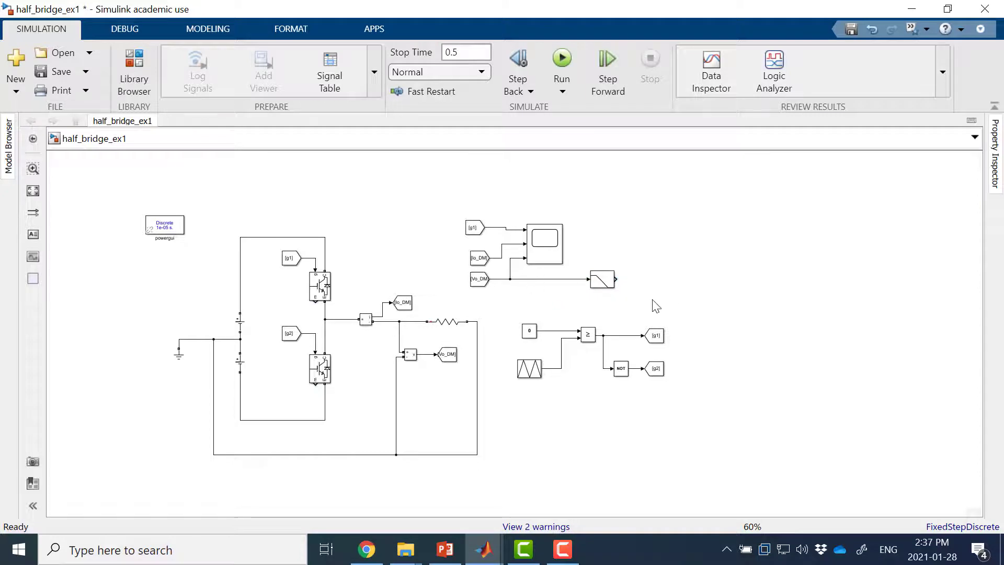
Step: Add a power-systems Mean block below the filter and feed it from the Vo_DM signal line
double_click(680, 300)
type("mean")
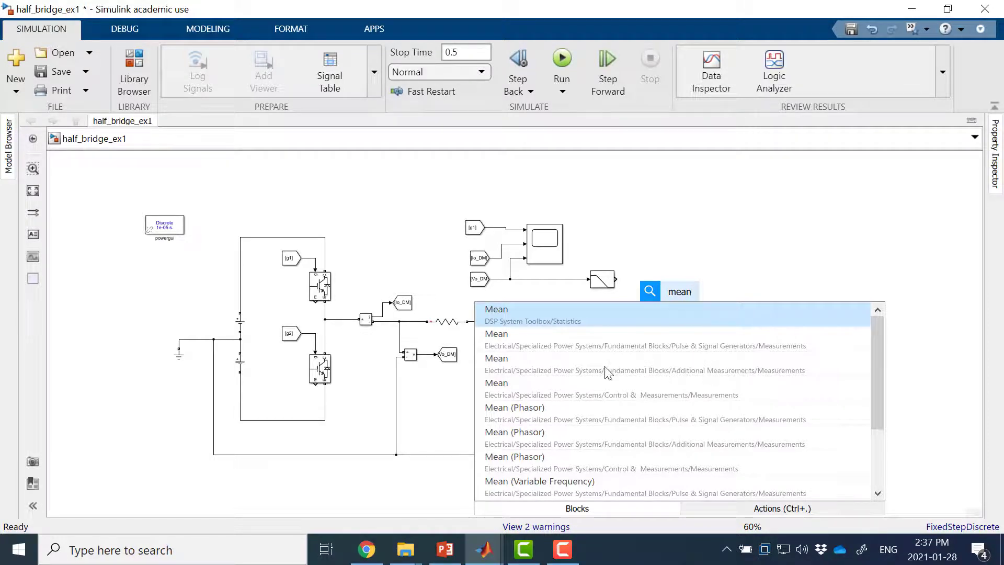
left_click(660, 371)
mouse_move(682, 291)
left_mouse_down()
mouse_move(632, 311)
mouse_move(659, 310)
mouse_move(567, 284)
left_mouse_up()
Step: Connect the Vo_DM signal, the filter output and the Mean output to the three inputs of a second Scope
left_click_drag(551, 238, 511, 268)
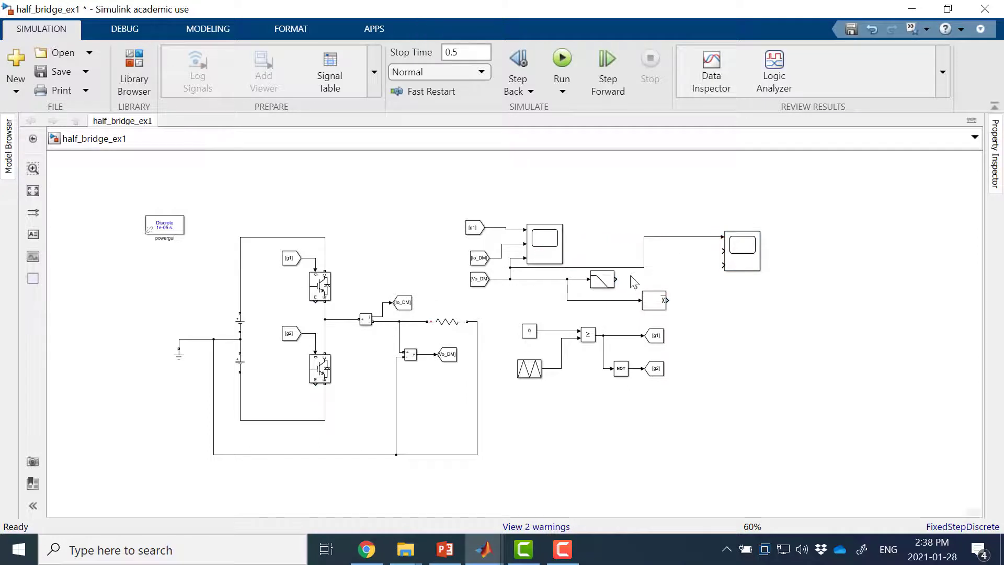
left_click_drag(618, 278, 723, 251)
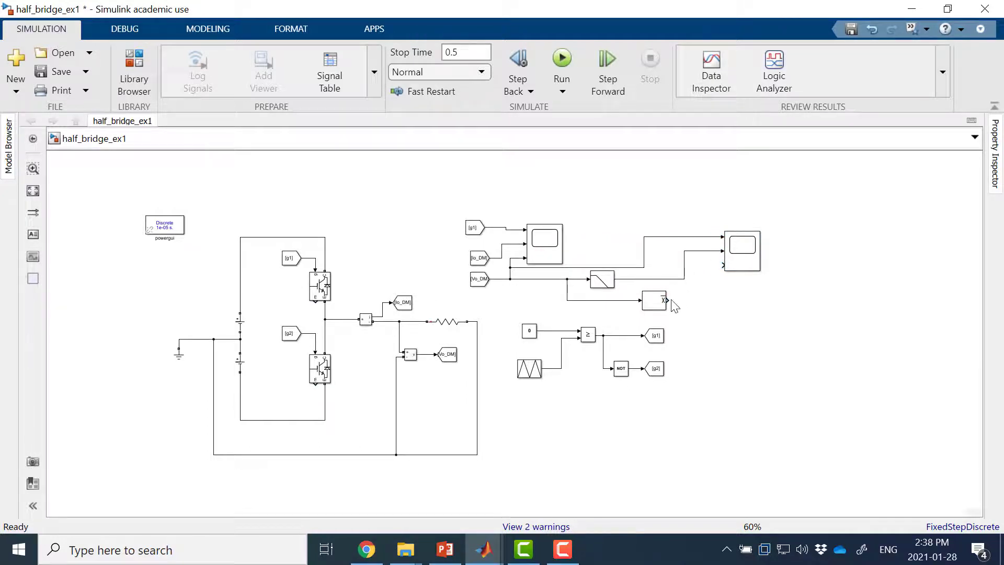
left_click_drag(672, 299, 723, 265)
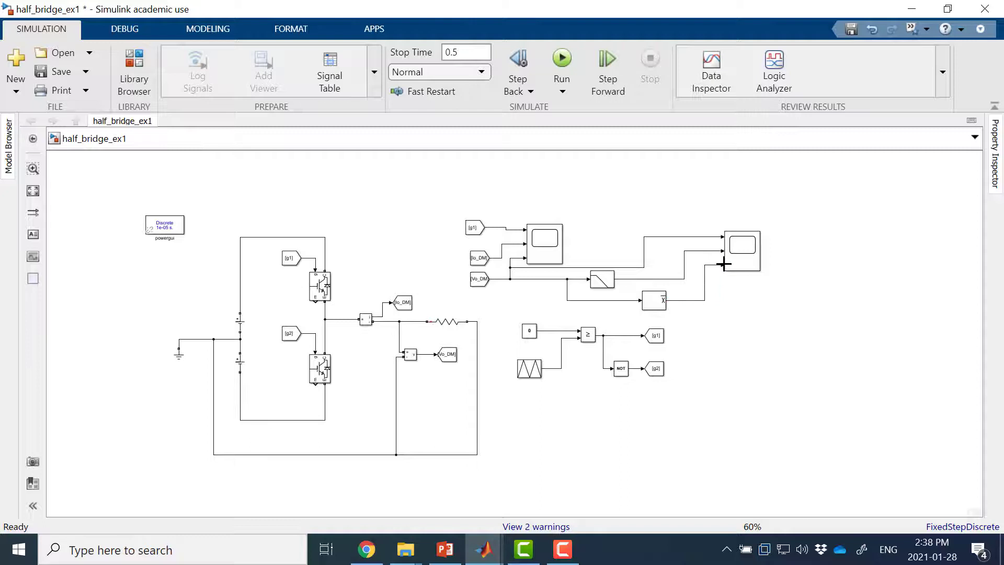
Step: Set the Mean block's fundamental frequency to 100 Hz
double_click(660, 307)
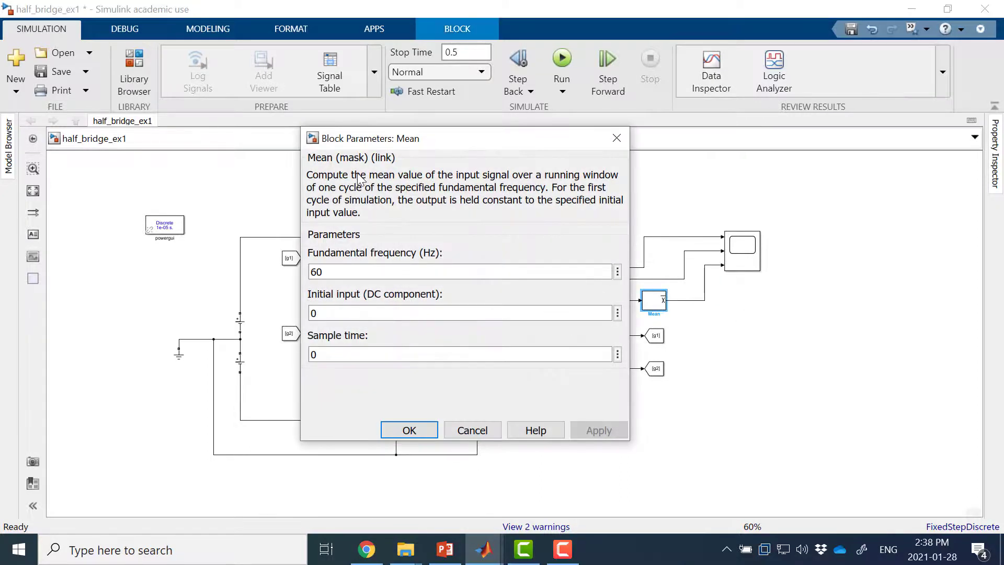
double_click(377, 269)
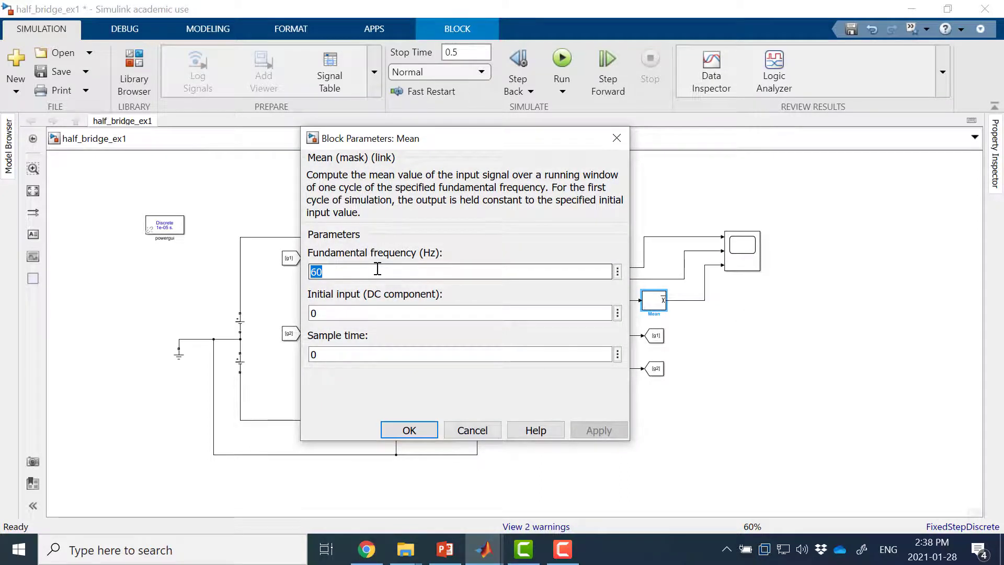
type("100")
key("Return")
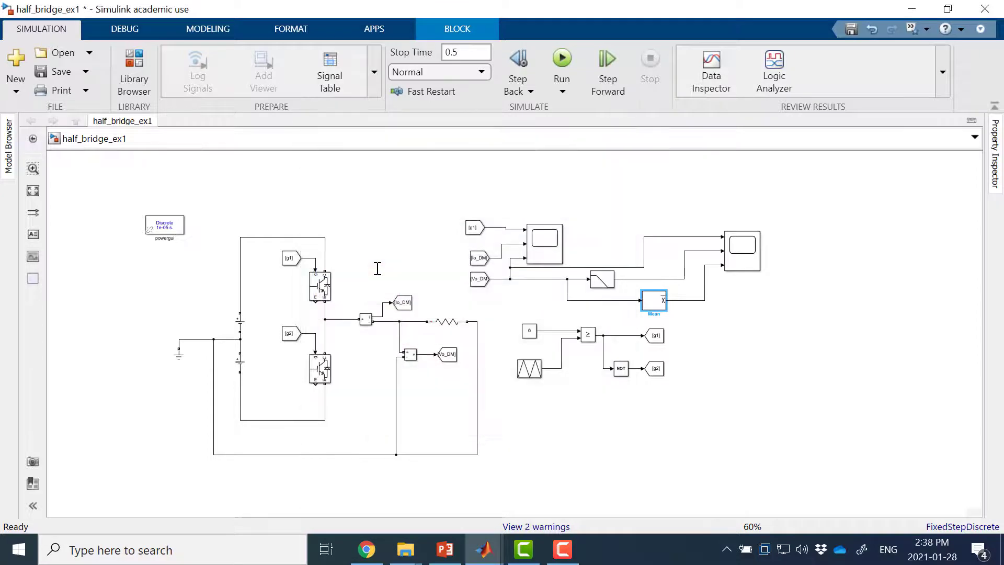
Step: Run the simulation and examine the direct, filtered and mean output-voltage traces in the second Scope
left_click(743, 261)
double_click(743, 261)
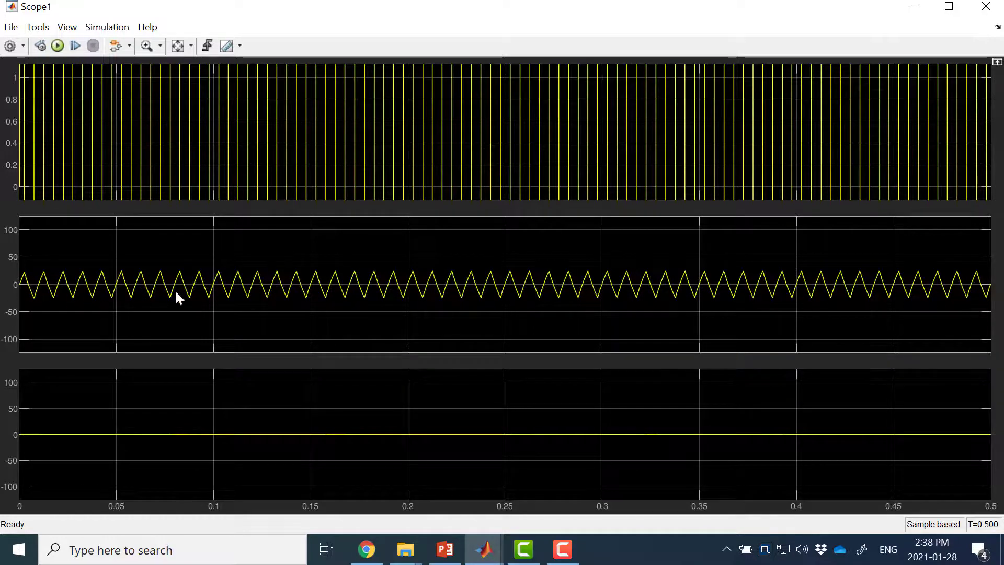
left_click(985, 6)
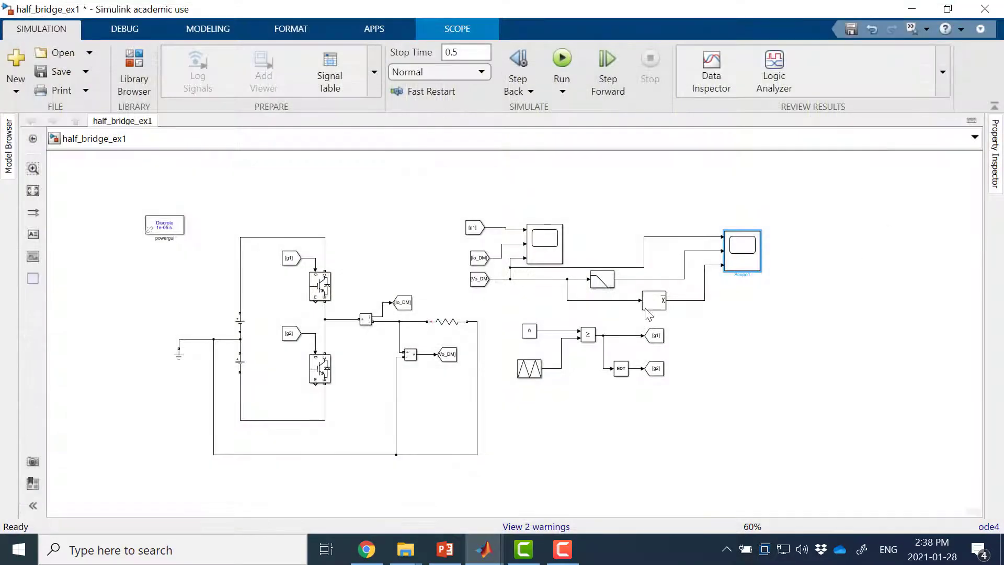
Step: Set the First-Order Filter's time constant to 30e-3 s
double_click(602, 280)
mouse_move(634, 241)
left_mouse_down()
mouse_move(664, 236)
mouse_move(625, 241)
left_mouse_up()
left_click(648, 240)
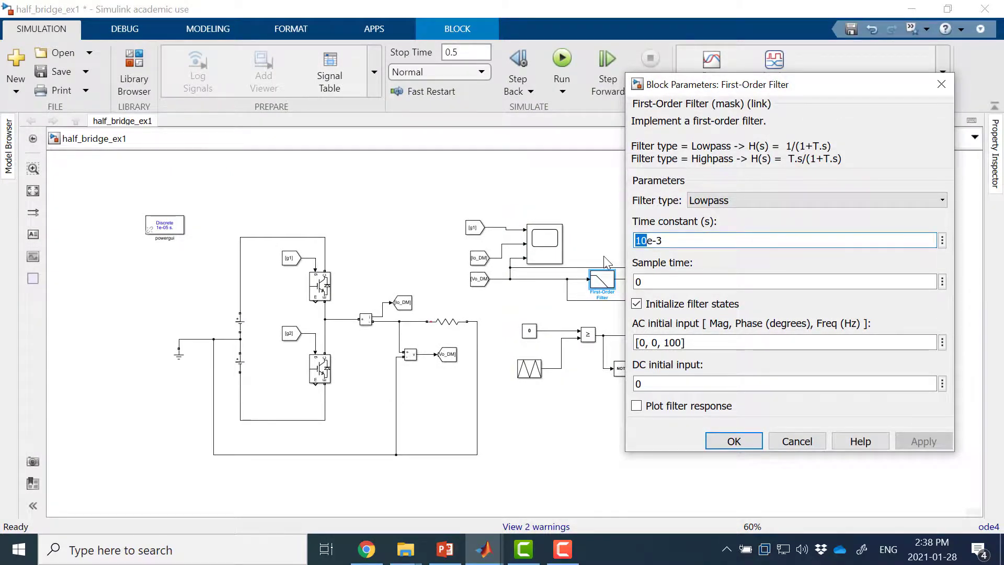
type("30")
key("Return")
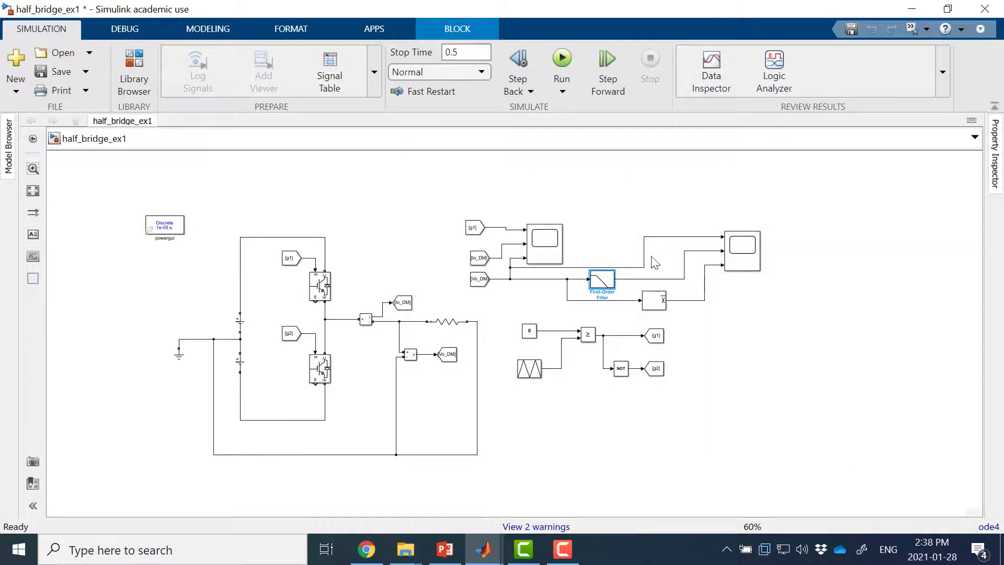
Step: Rerun the simulation from the second Scope with the new time constant and autoscale its three plots
double_click(743, 245)
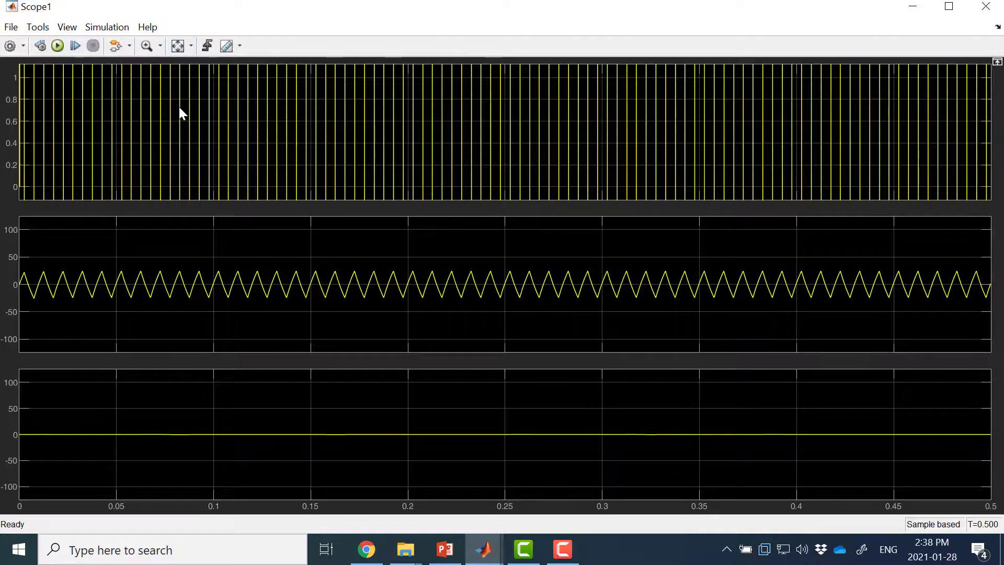
left_click(58, 46)
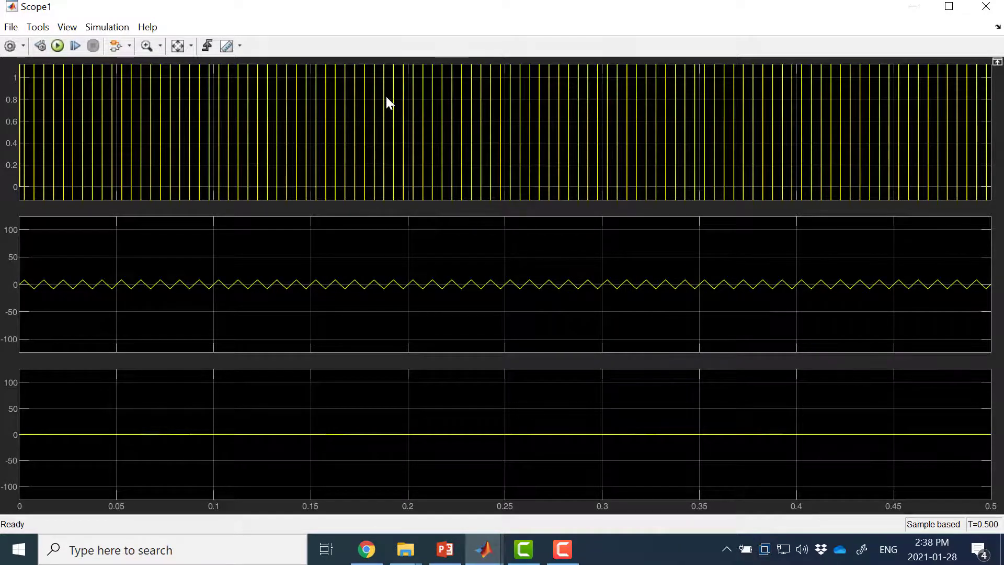
right_click(209, 89)
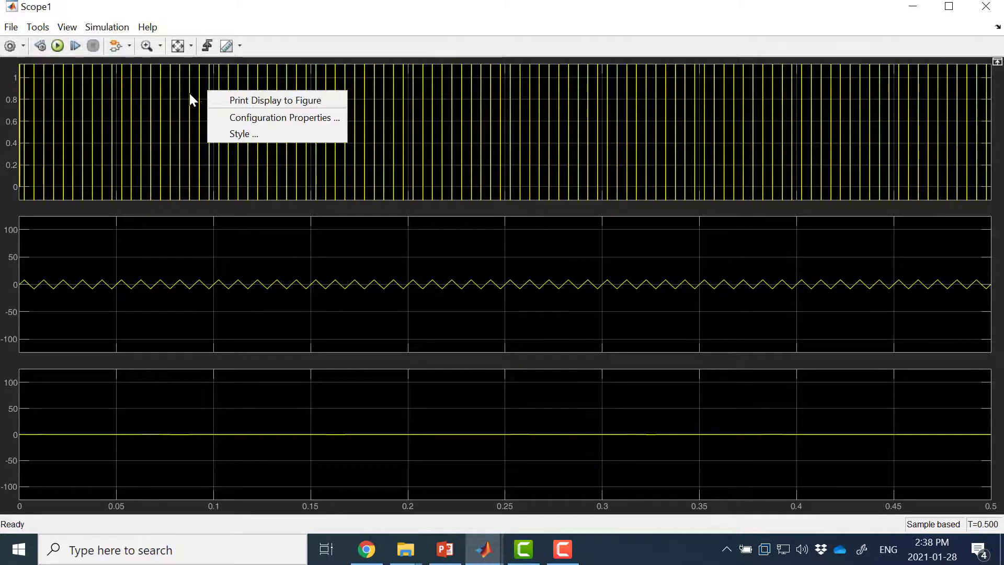
left_click(190, 93)
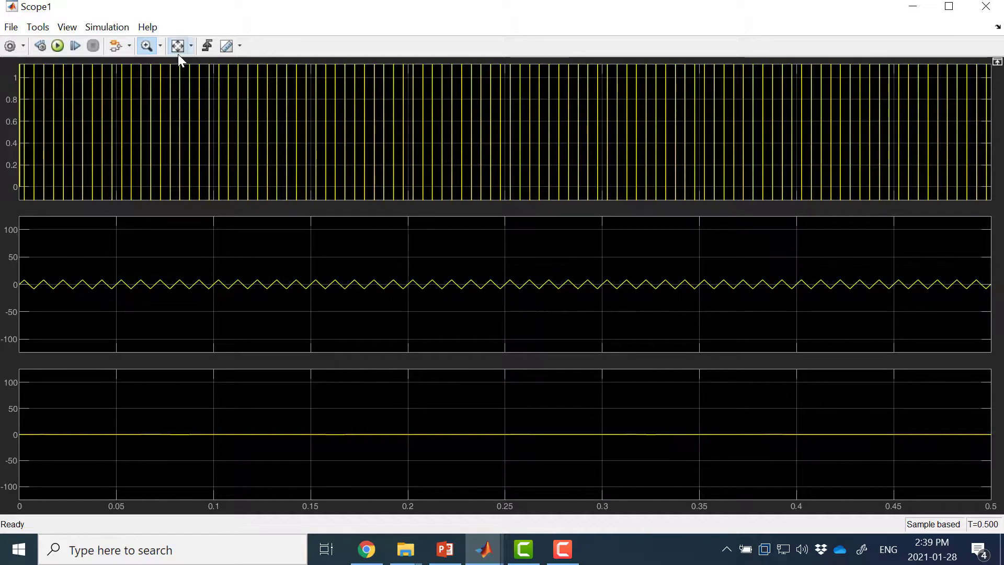
left_click(178, 53)
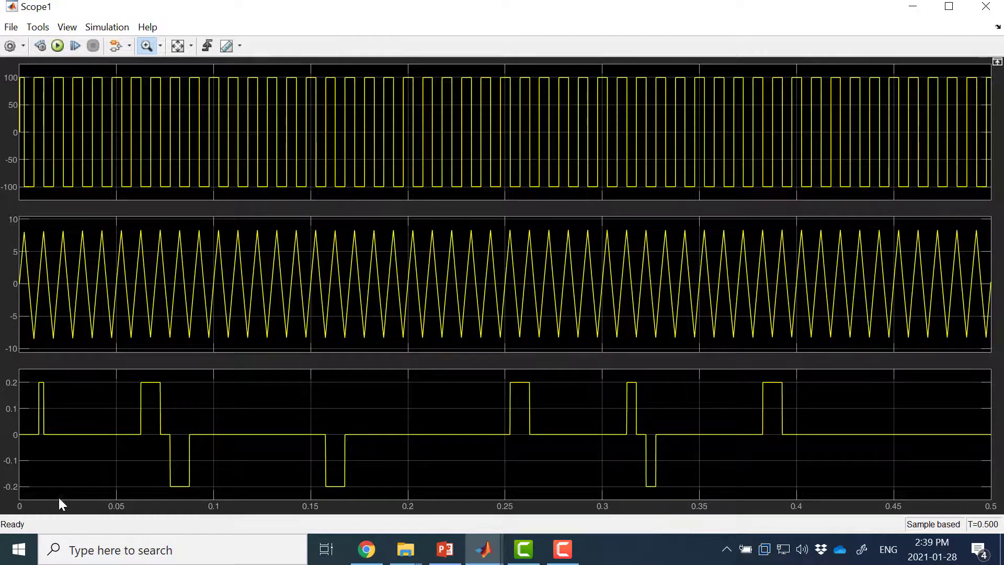
Step: Zoom into the mean-voltage plot to examine its pulses and zoom back out to the full 0 to 0.5 s range
left_click_drag(58, 495, 62, 361)
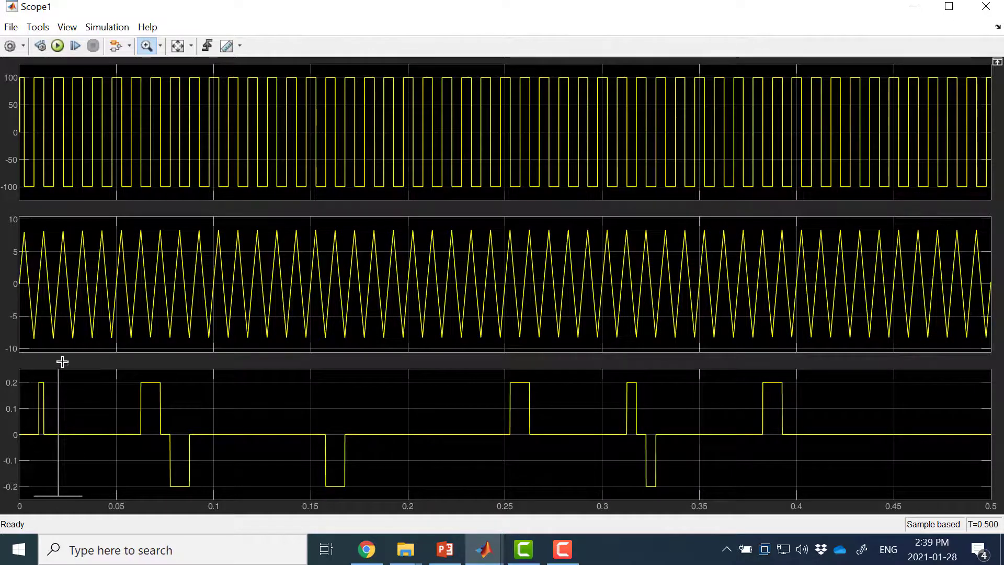
right_click(74, 387)
key("Escape")
left_click(73, 387)
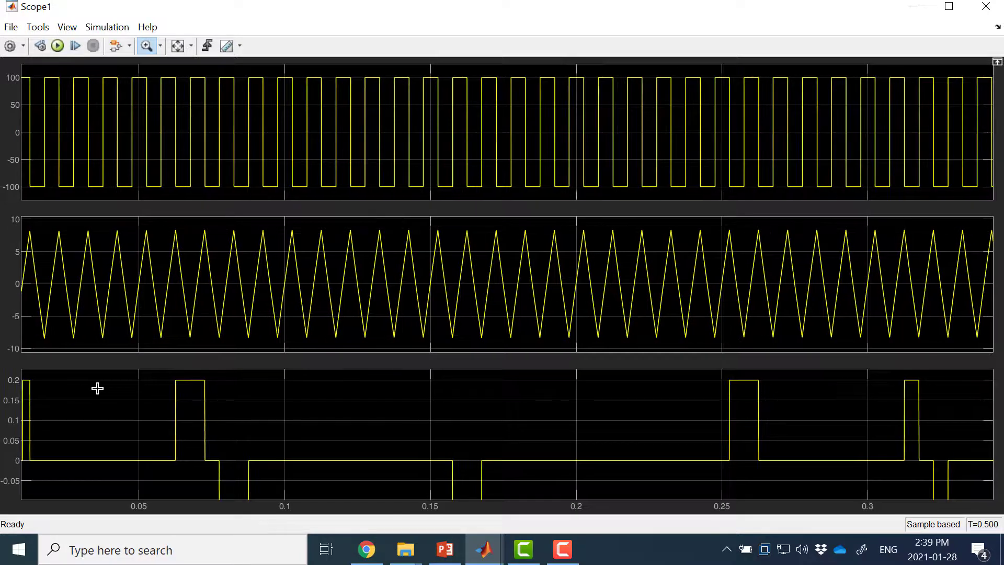
right_click(97, 388)
left_click(119, 394)
right_click(124, 394)
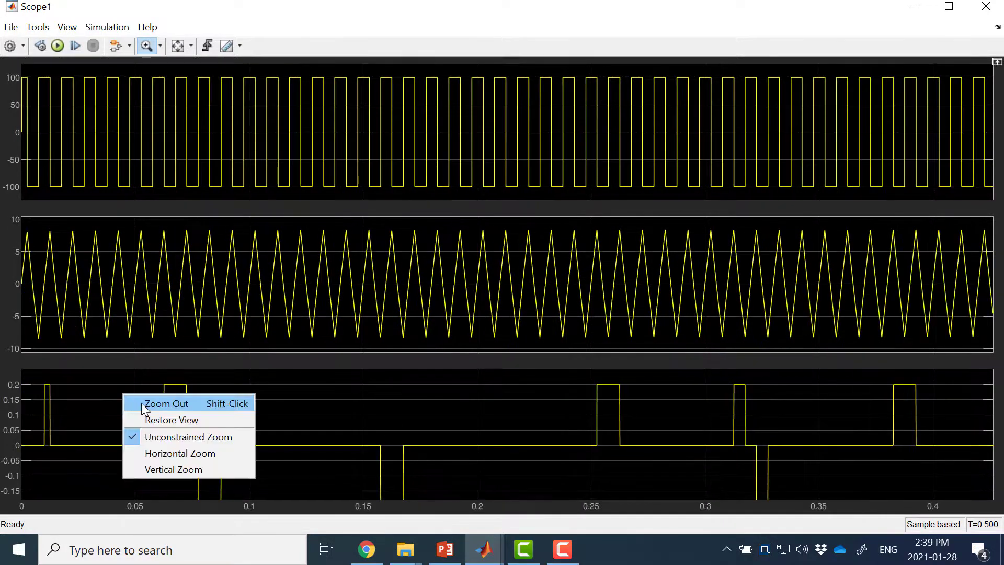
left_click(142, 404)
right_click(240, 401)
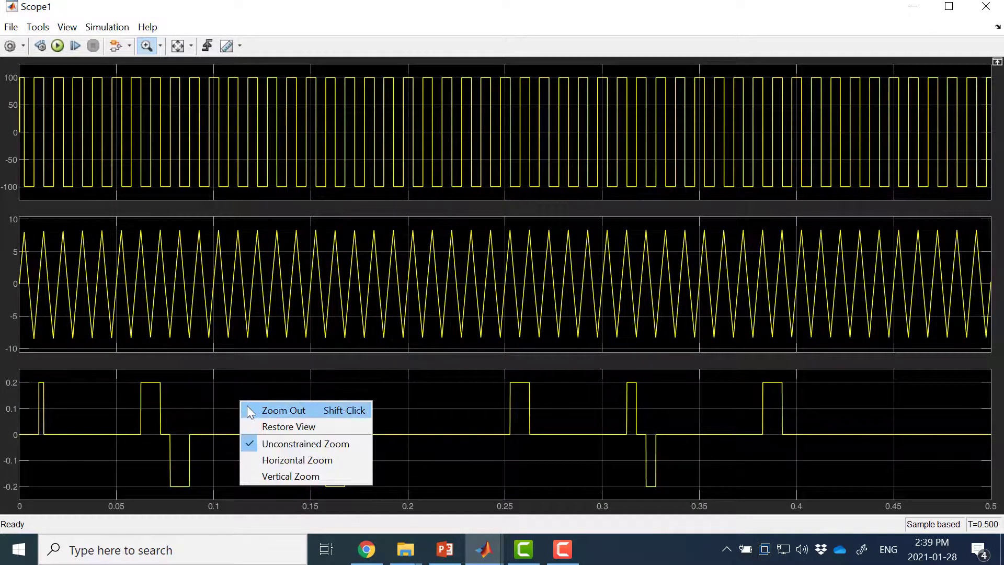
left_click(246, 407)
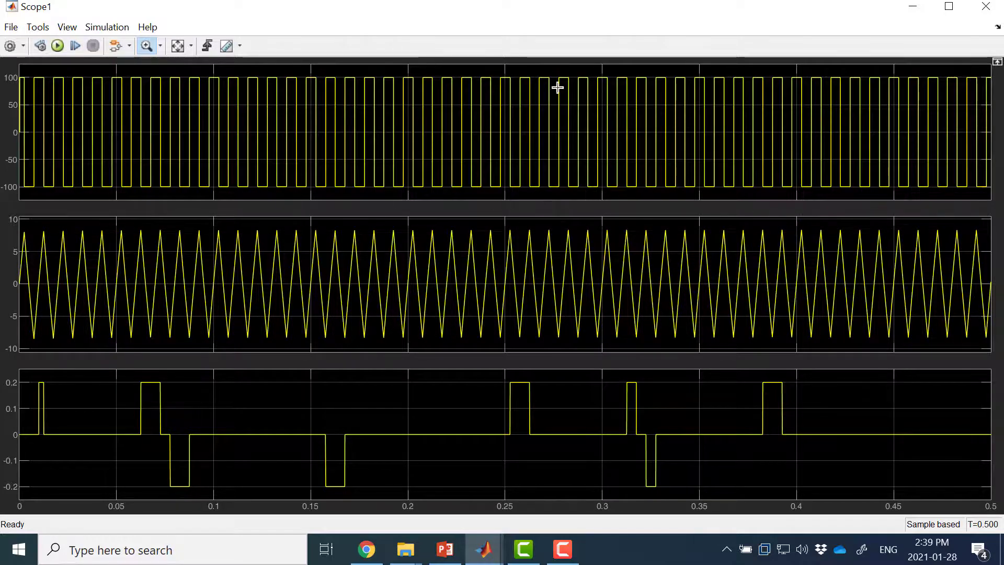
Step: Close the second Scope's window and delete the Mean block, the second Scope and their signal lines
left_click(986, 6)
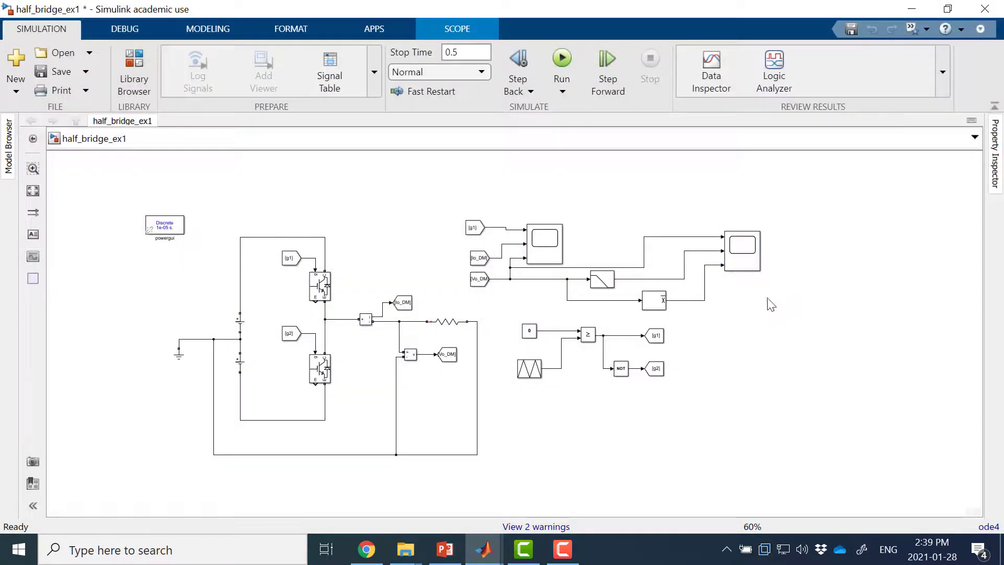
left_click(648, 306)
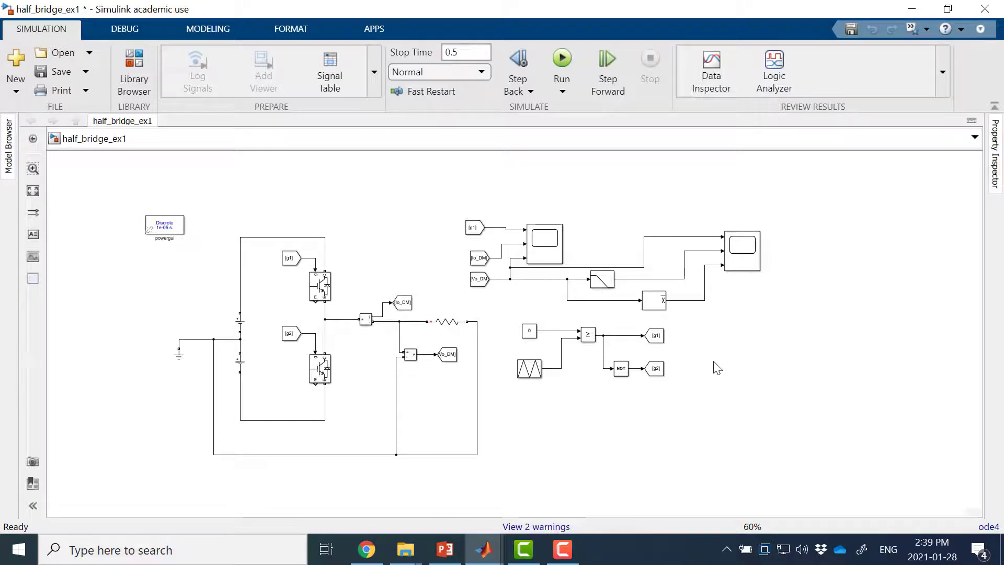
left_click_drag(719, 314, 620, 313)
key("Delete")
left_click_drag(842, 191, 693, 309)
key("Delete")
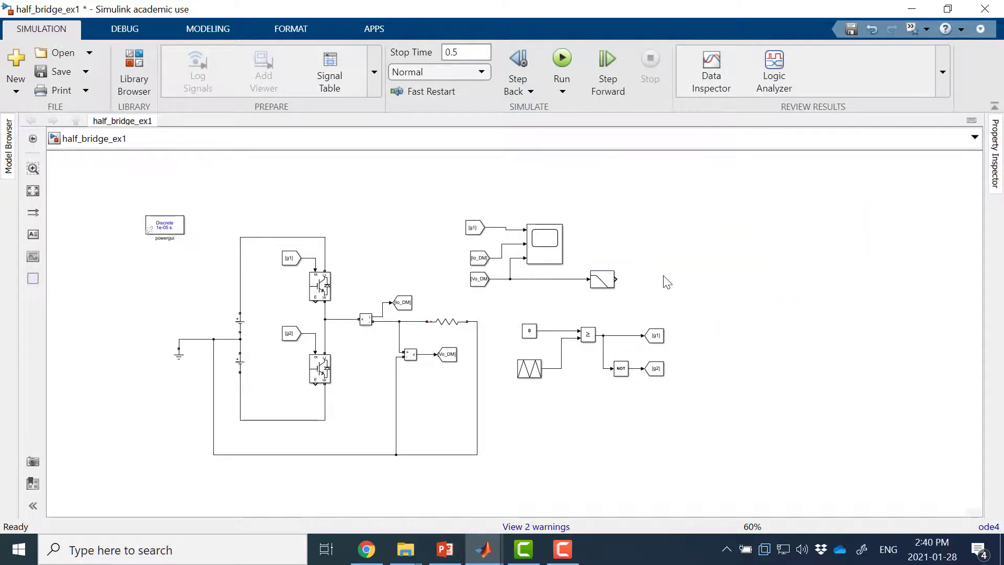
Step: Add a Goto block and connect it to the First-Order Filter's output
double_click(649, 241)
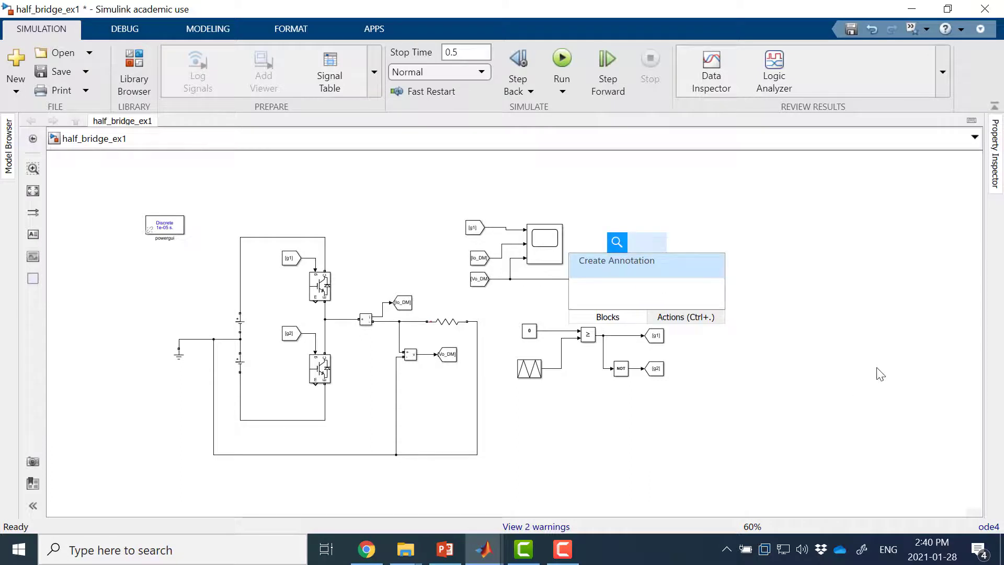
type("got")
key("Return")
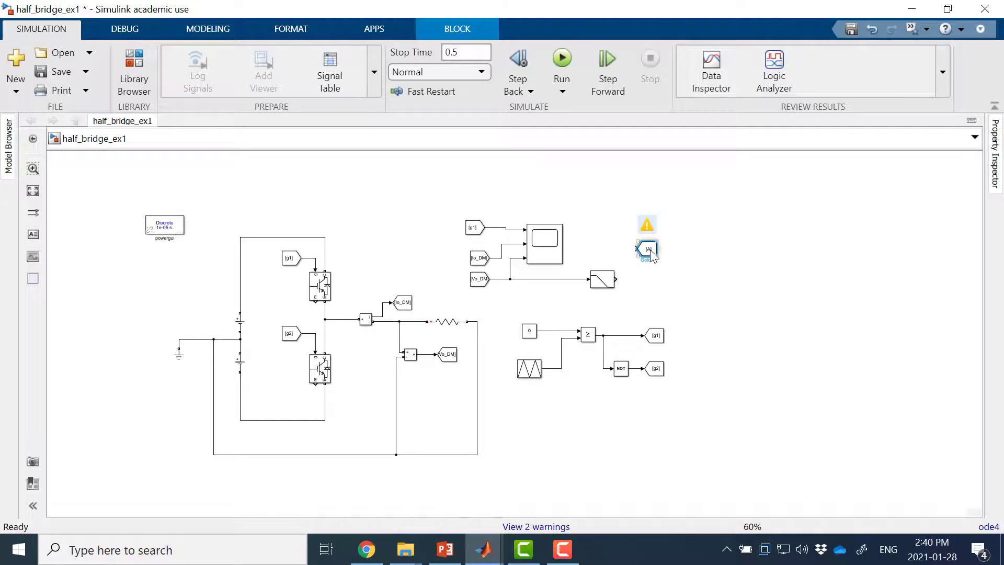
left_click_drag(644, 252, 643, 283)
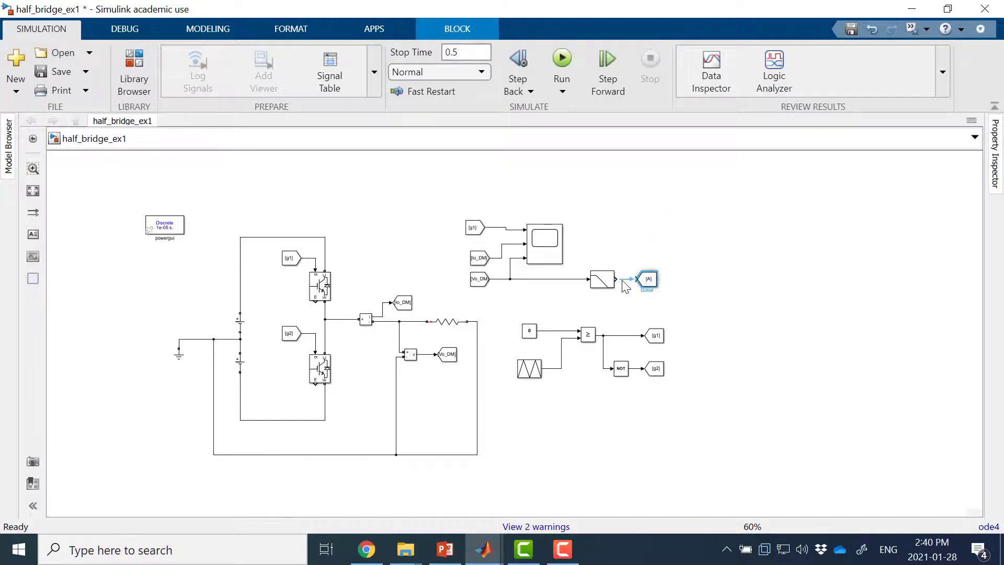
Step: Set the new Goto block's tag to Vo_avg_DM and enlarge the block so the tag is readable
double_click(652, 283)
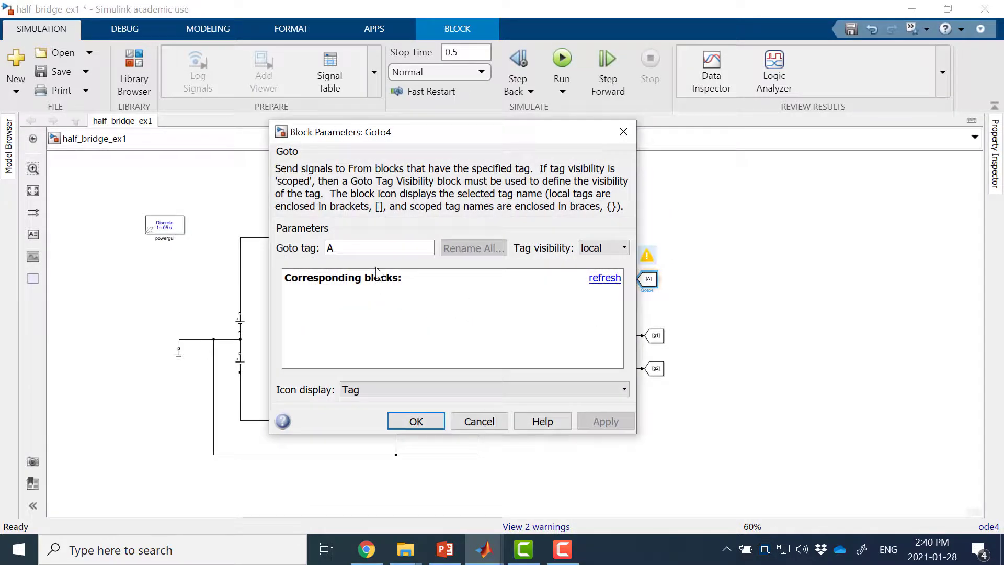
double_click(382, 248)
type("Vo_avg_")
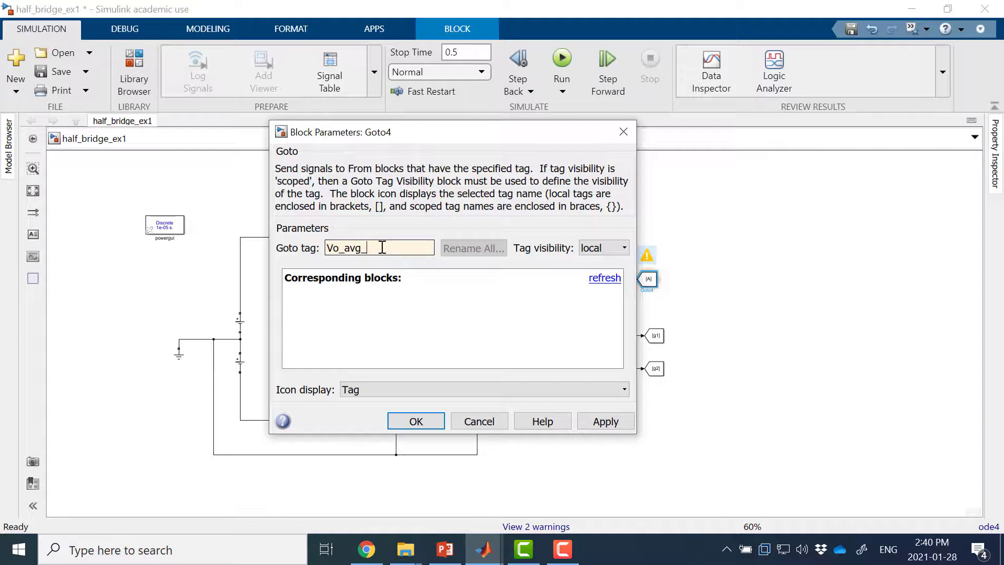
type("DM")
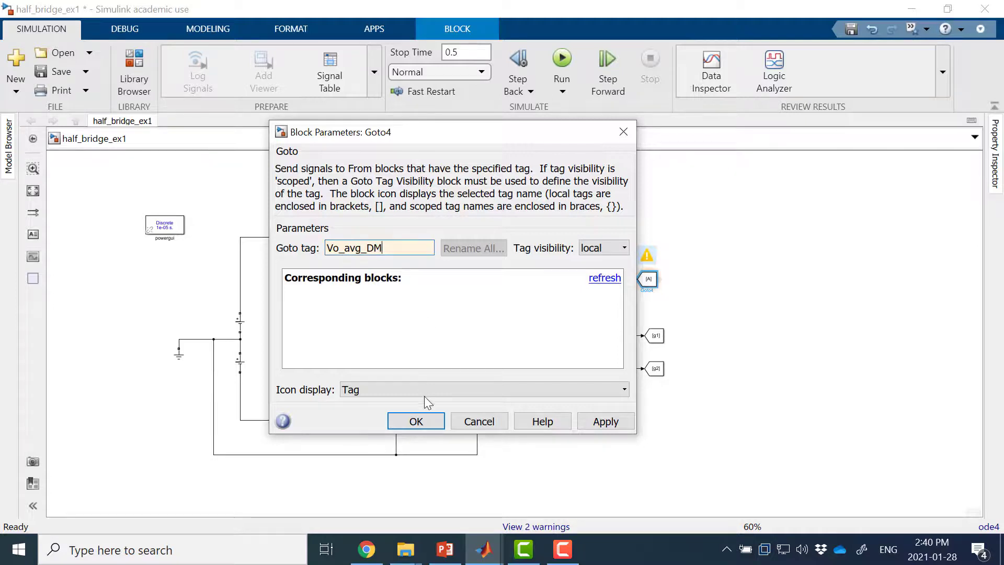
left_click(414, 421)
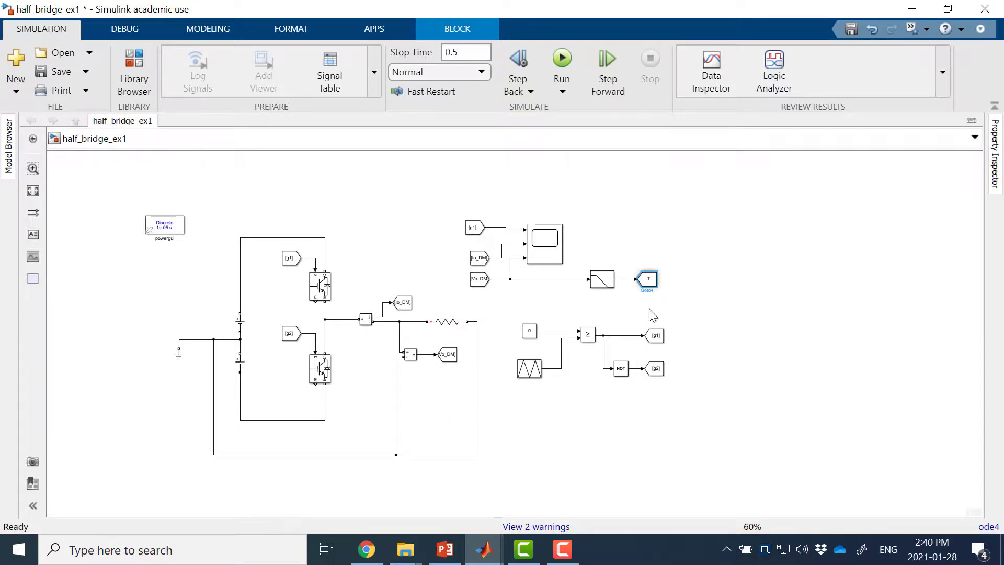
mouse_move(652, 282)
mouse_move(658, 291)
left_mouse_down()
mouse_move(690, 285)
mouse_move(686, 300)
mouse_move(667, 286)
left_mouse_up()
Step: Set the Constant block feeding the comparator to 0.5
left_click(529, 334)
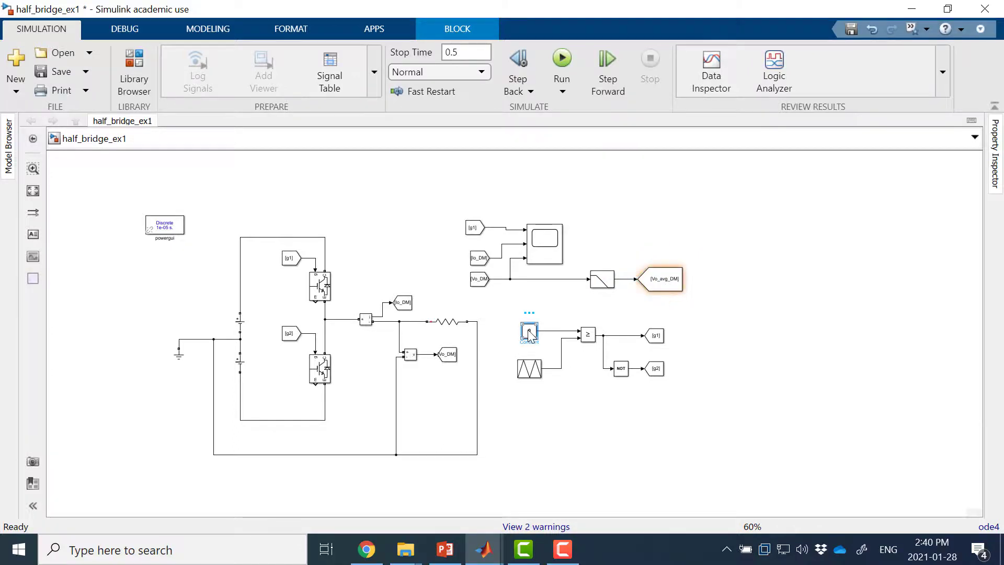
double_click(530, 334)
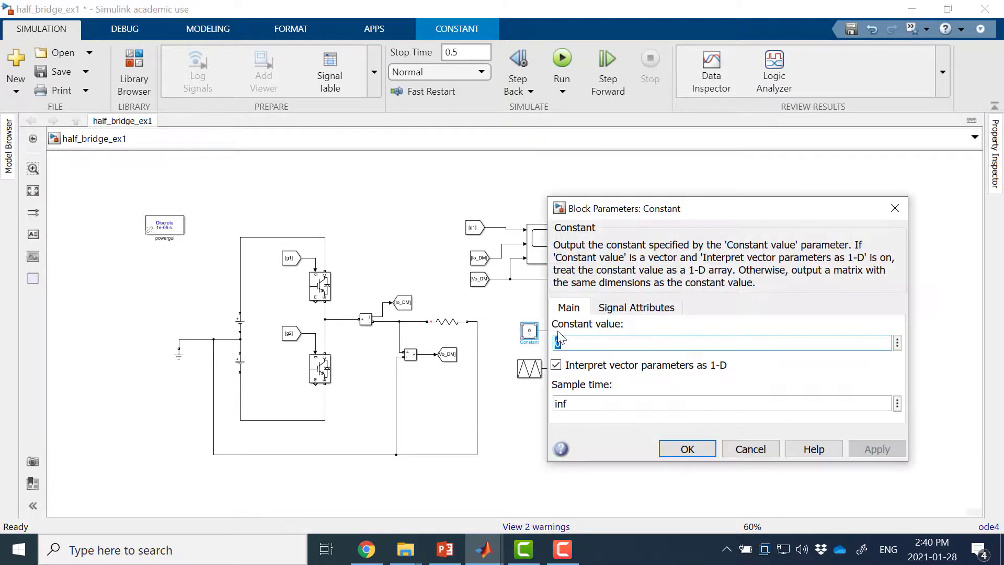
type("0.")
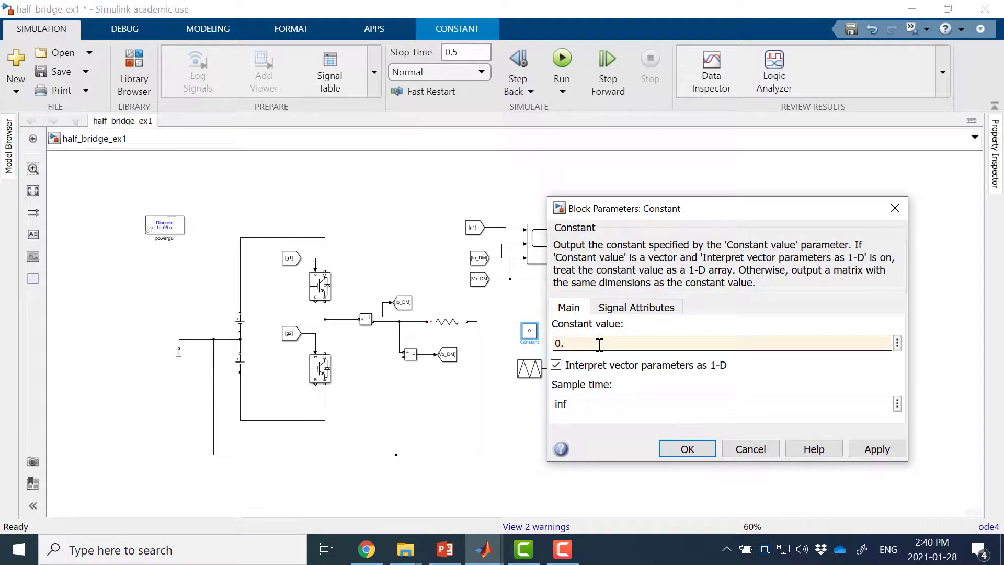
type("5")
key("Return")
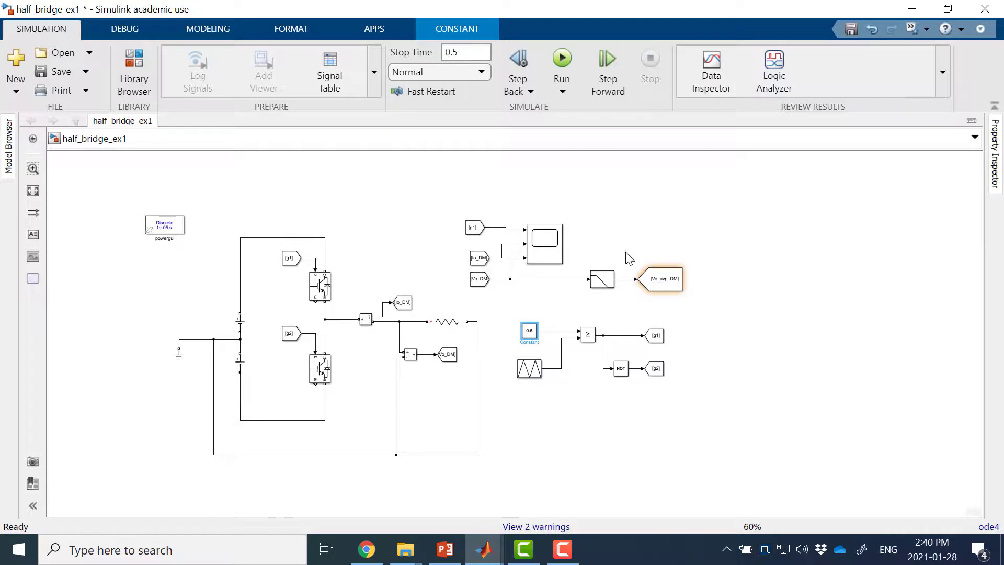
Step: Delete the accidental Scope copy and move the original Scope up and to the right, above the filter
left_click_drag(559, 242, 639, 210)
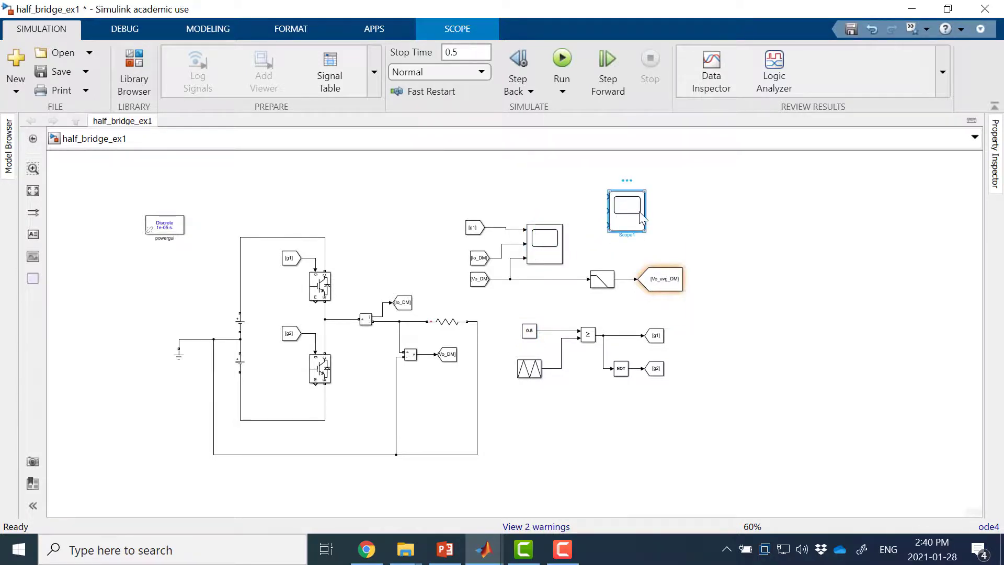
key("Delete")
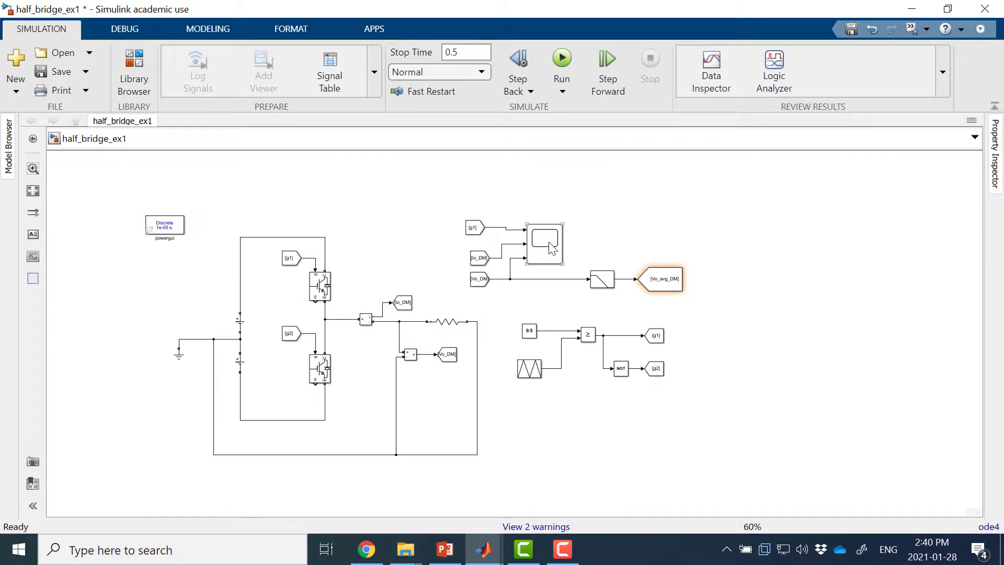
left_click_drag(552, 248, 594, 211)
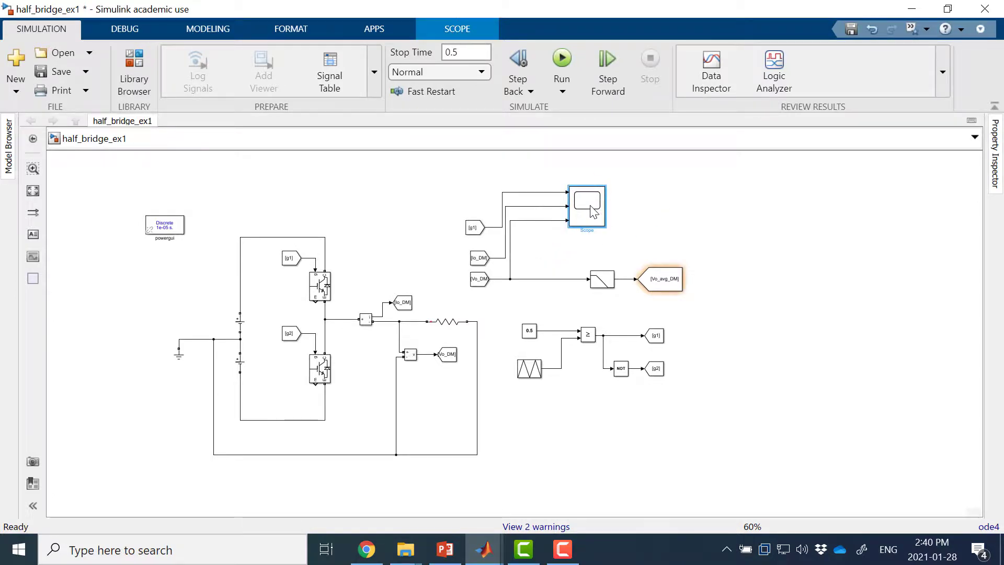
Step: Set the Scope's number of input ports to 4 and connect the fourth input to the First-Order Filter's output
double_click(593, 211)
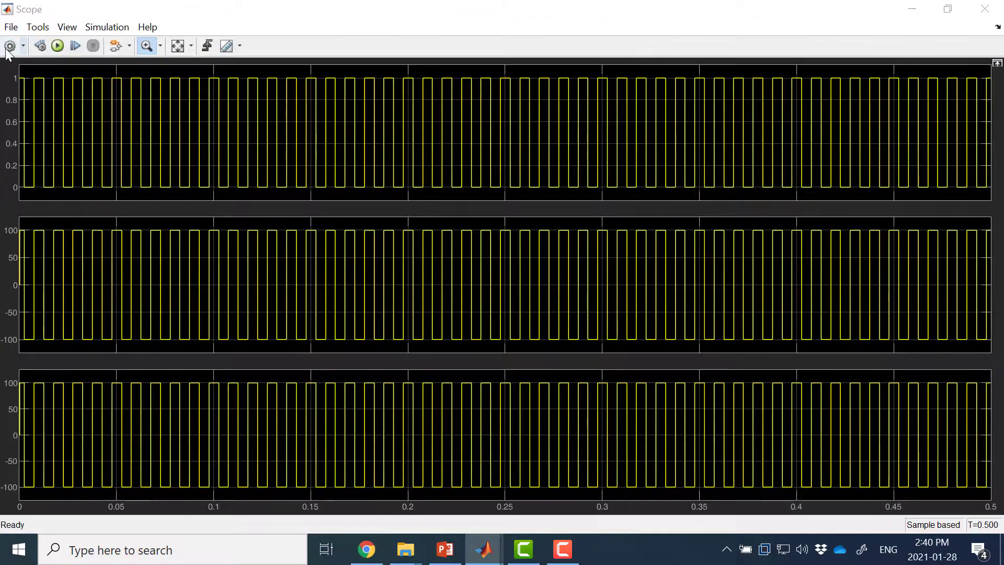
left_click(10, 46)
double_click(467, 240)
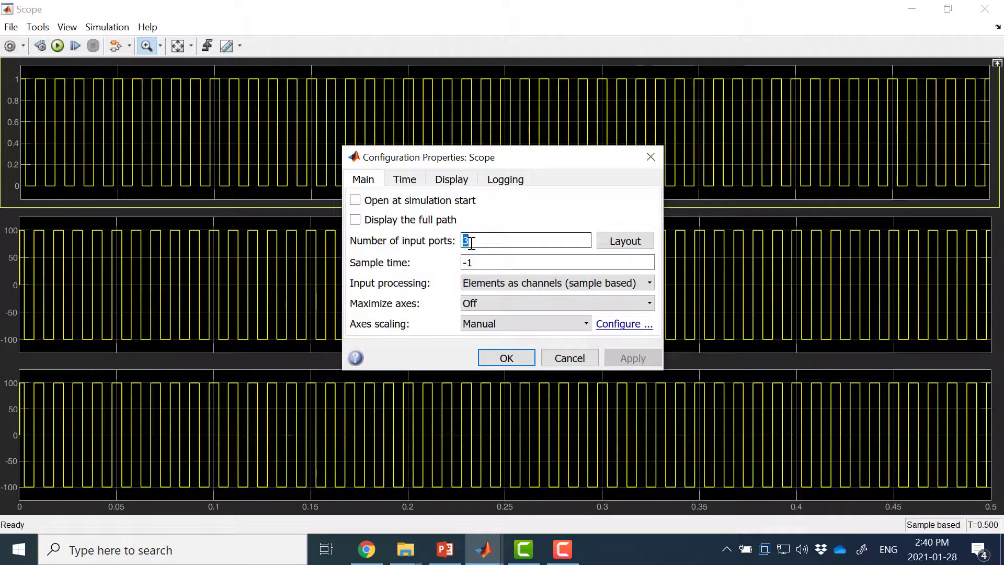
type("4")
key("Return")
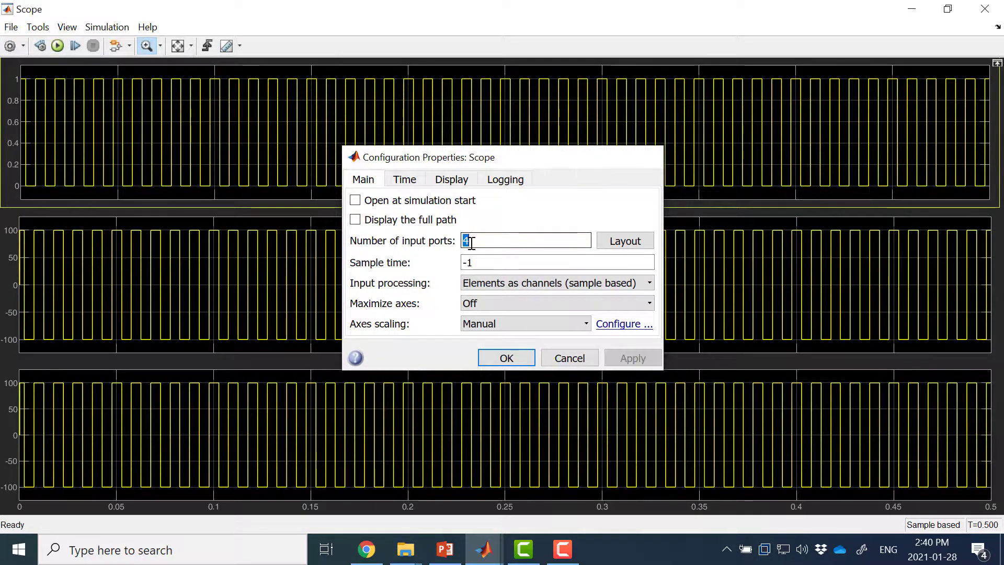
left_click(987, 9)
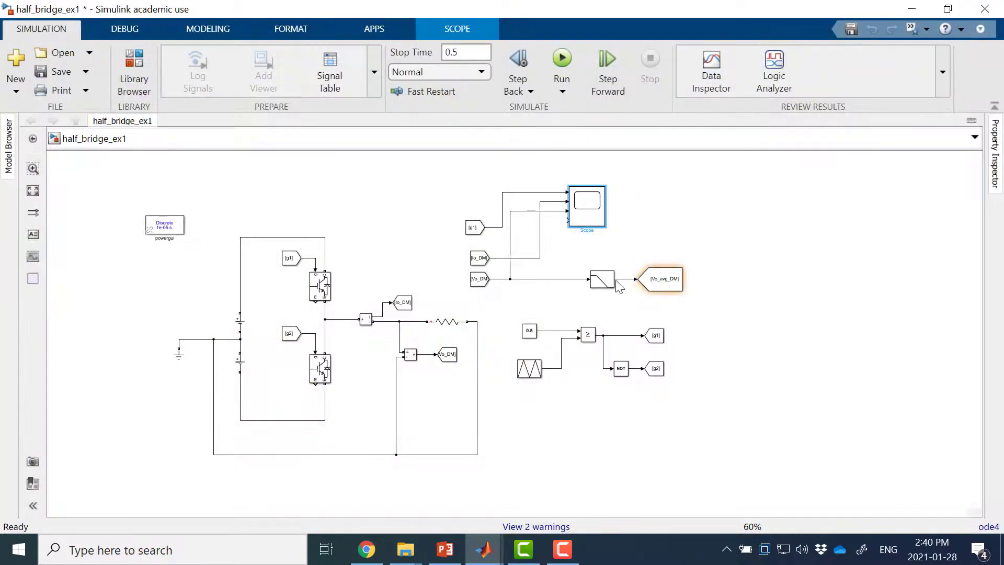
left_click_drag(567, 220, 622, 279)
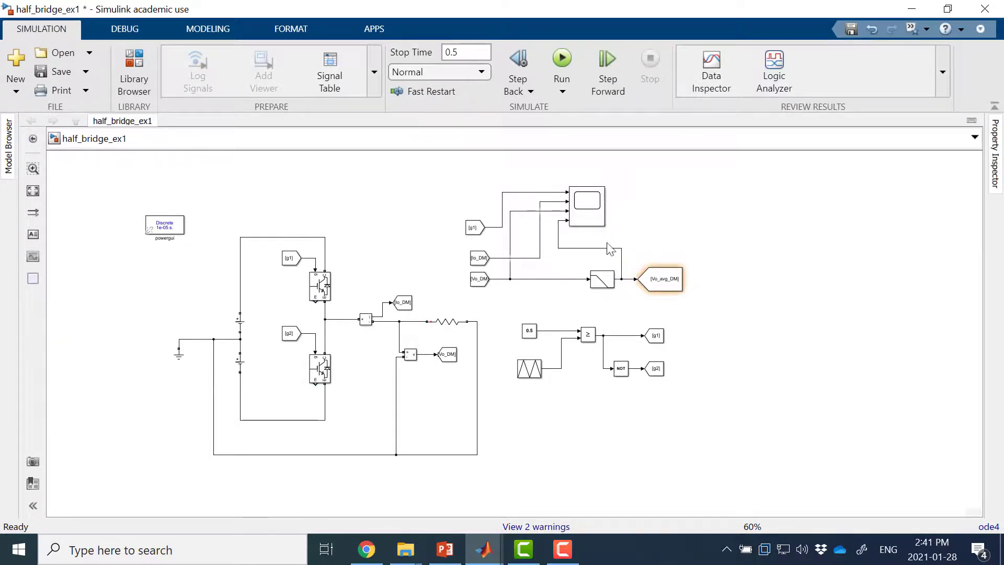
Step: Run the simulation from the Scope, compare the filtered voltage with the output voltage, and close the Scope window
double_click(588, 206)
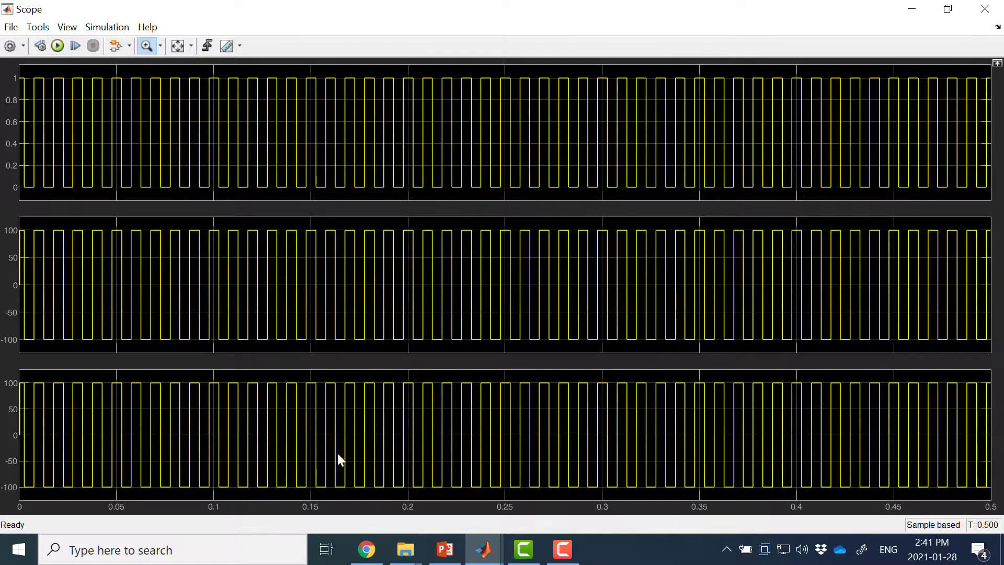
key("ctrl+t")
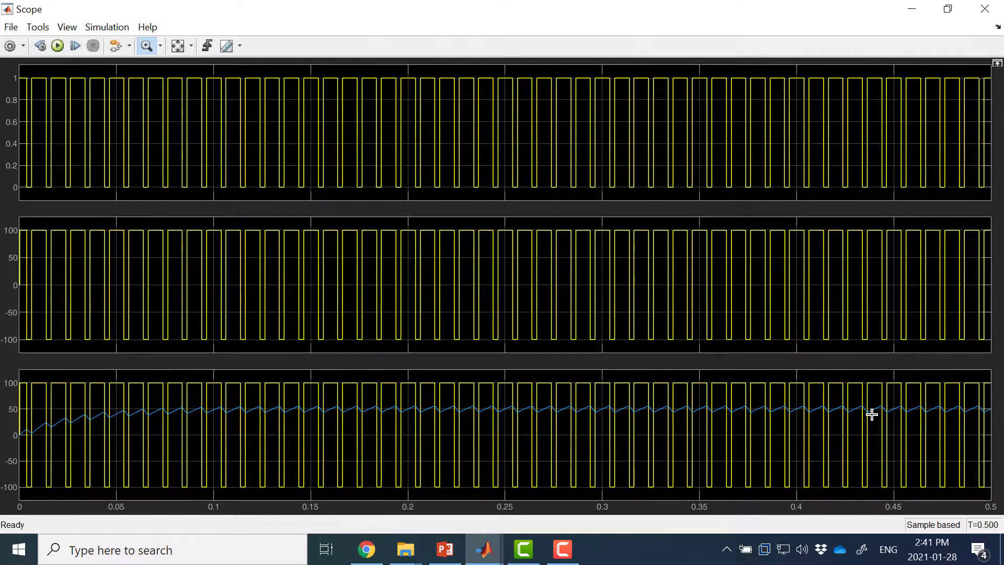
left_click(997, 9)
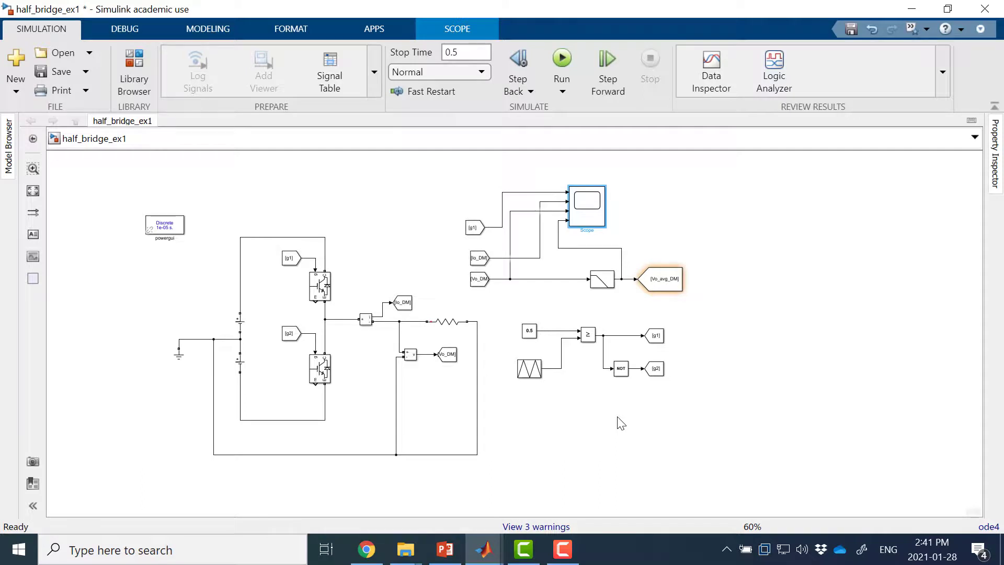
Step: Replace the Constant block at the comparator's upper input with a Sine Wave block from Simulink/Sources
left_click(579, 405)
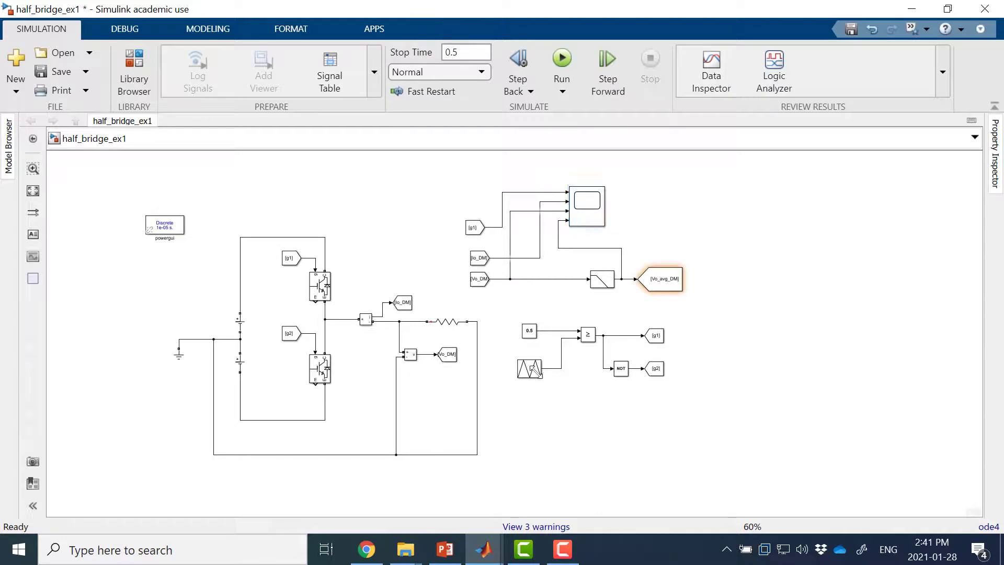
left_click(521, 333)
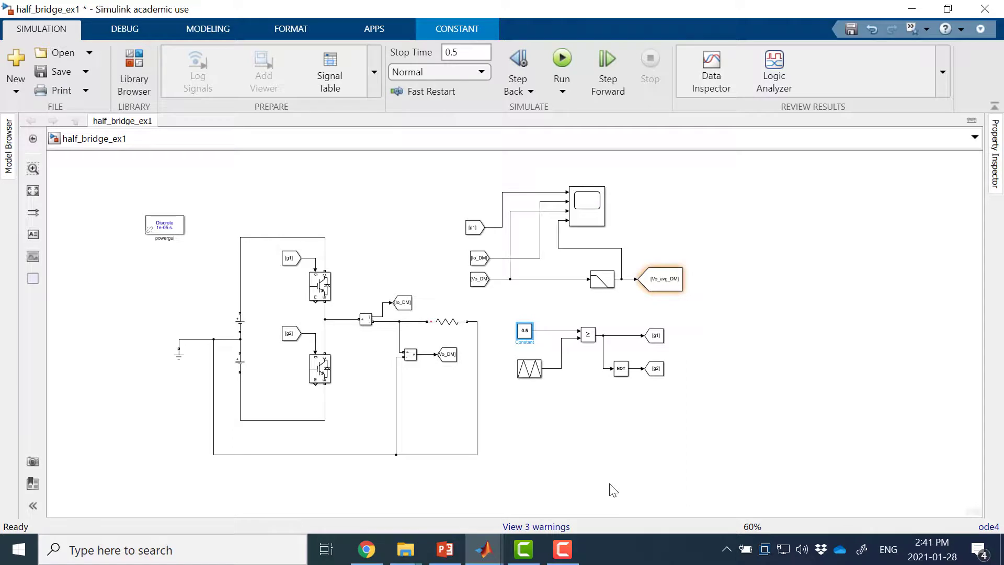
key("Delete")
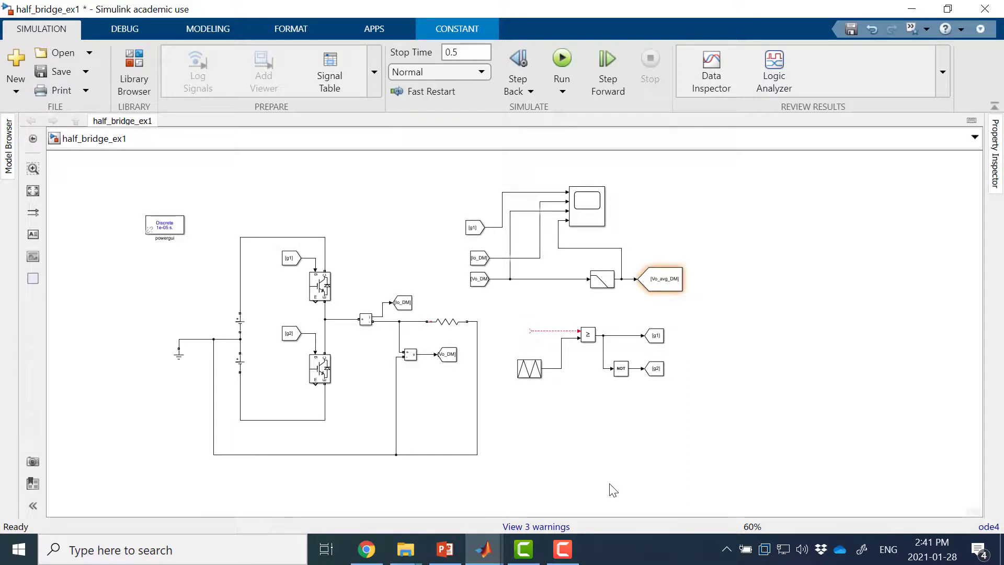
double_click(549, 438)
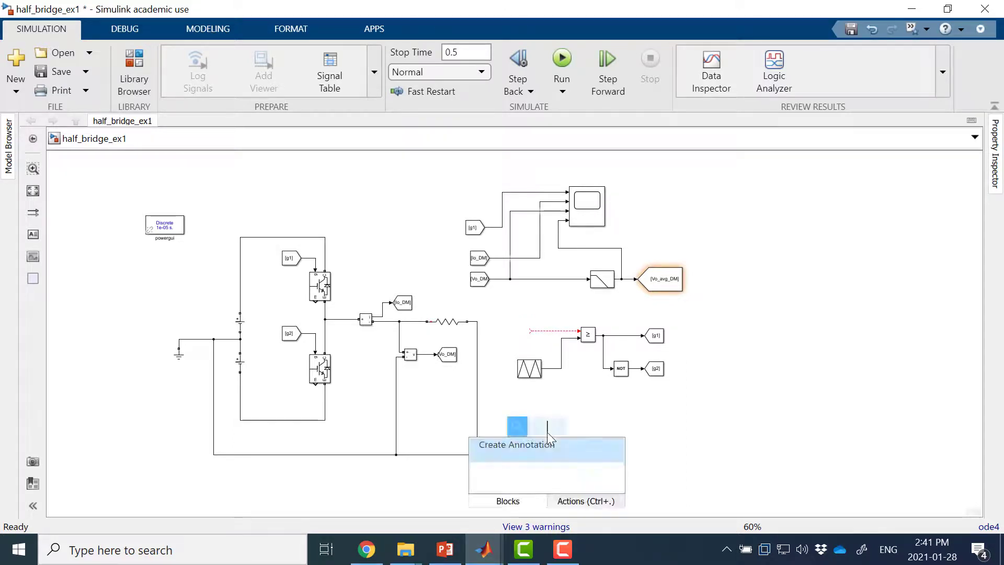
type("sine")
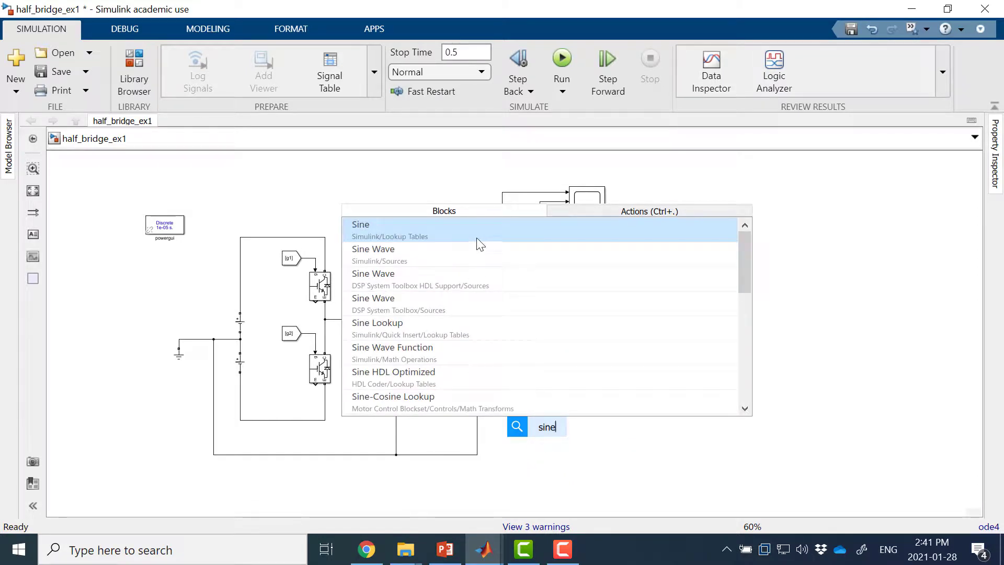
left_click(410, 264)
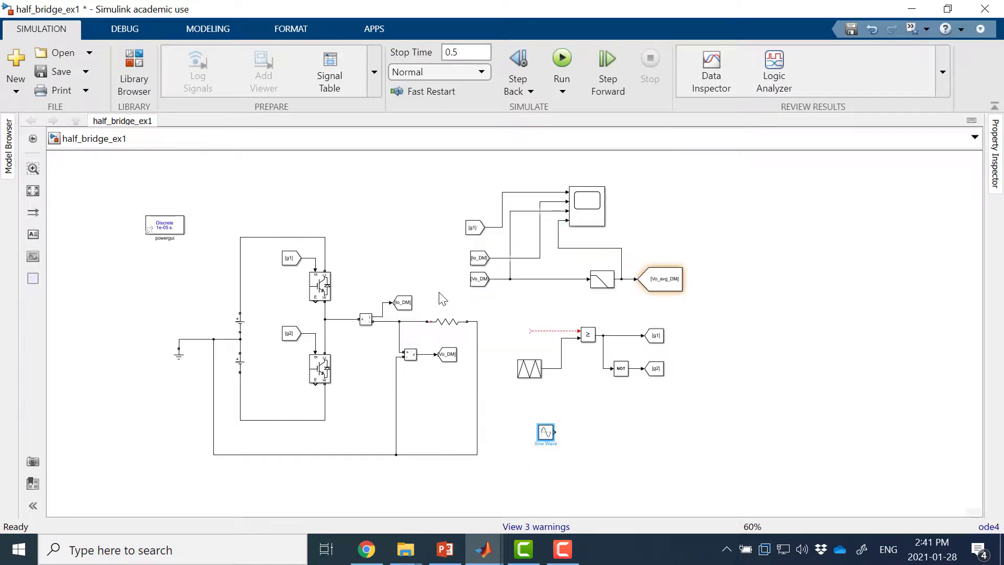
left_click_drag(541, 427, 518, 335)
Step: Set the Sine Wave block's frequency to 60 rad/sec
double_click(524, 334)
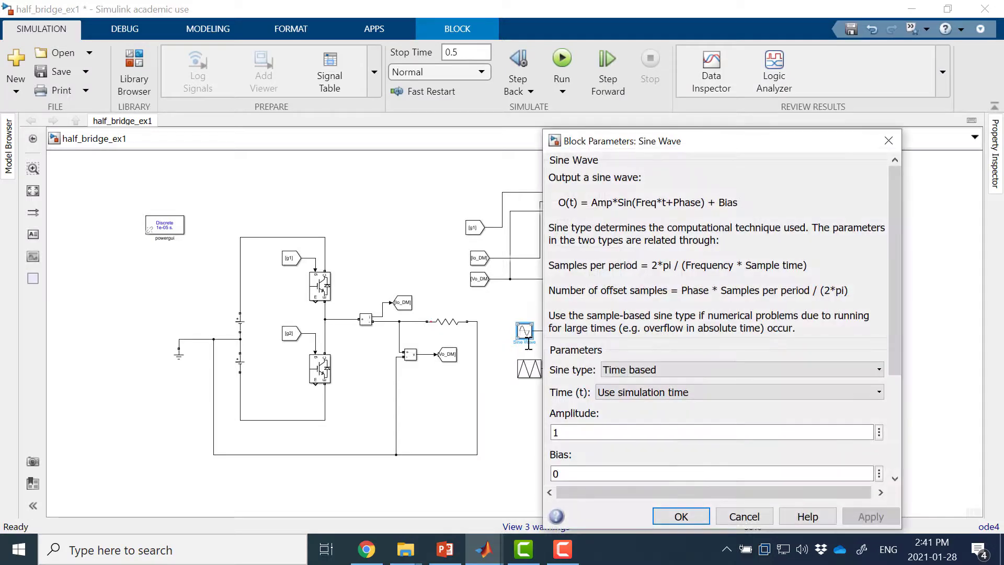
left_click_drag(720, 144, 677, 63)
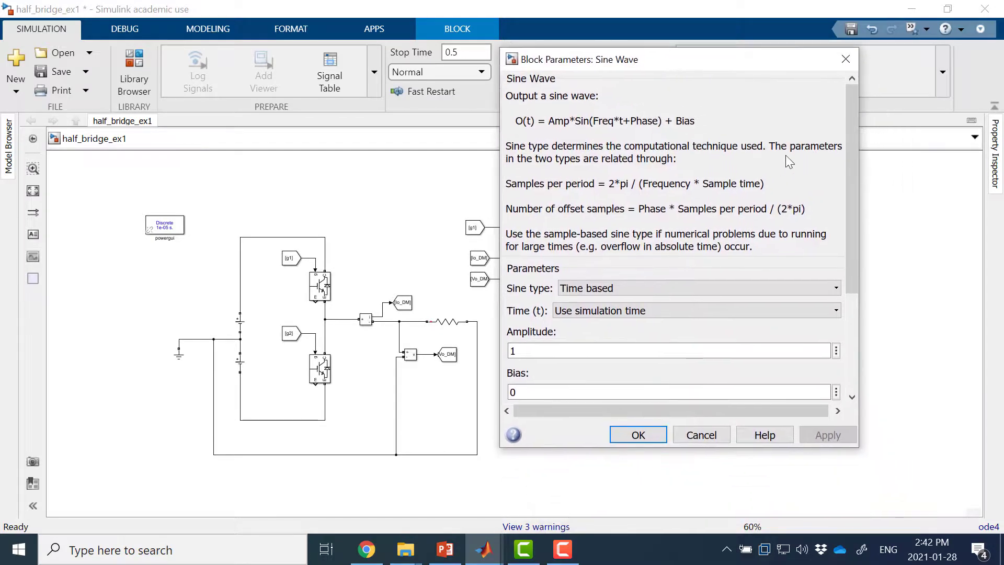
left_click_drag(850, 150, 840, 290)
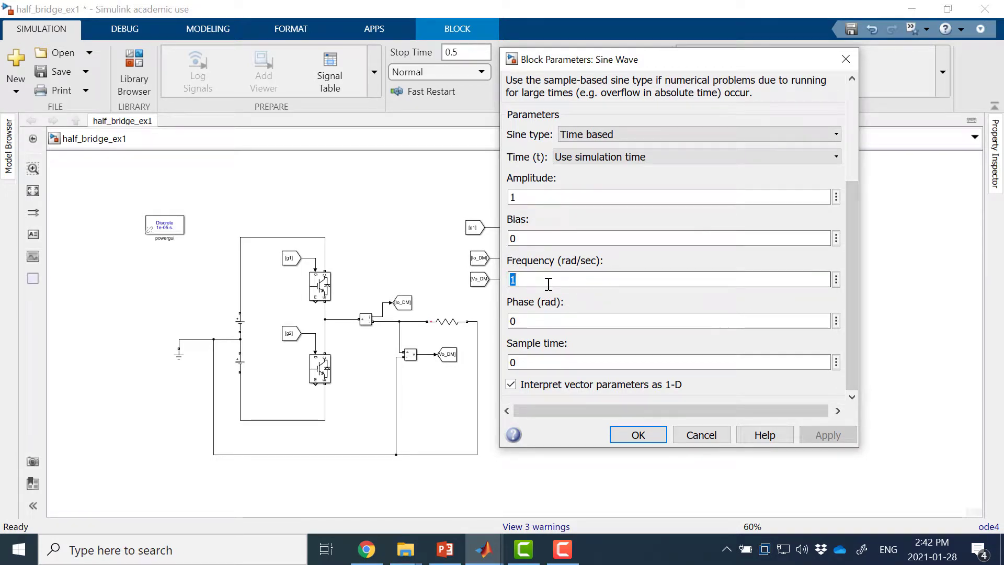
type("60")
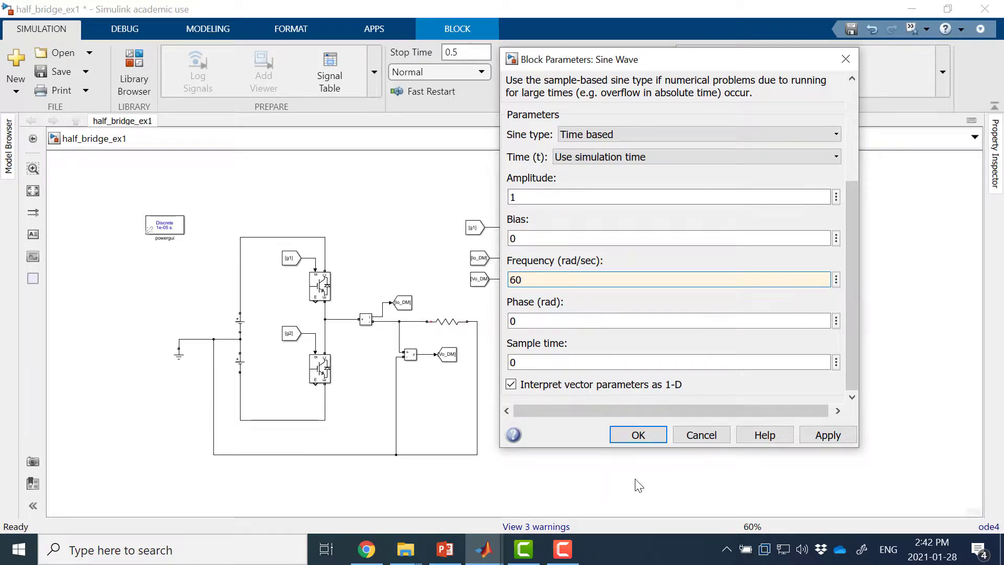
left_click(638, 436)
left_click(615, 423)
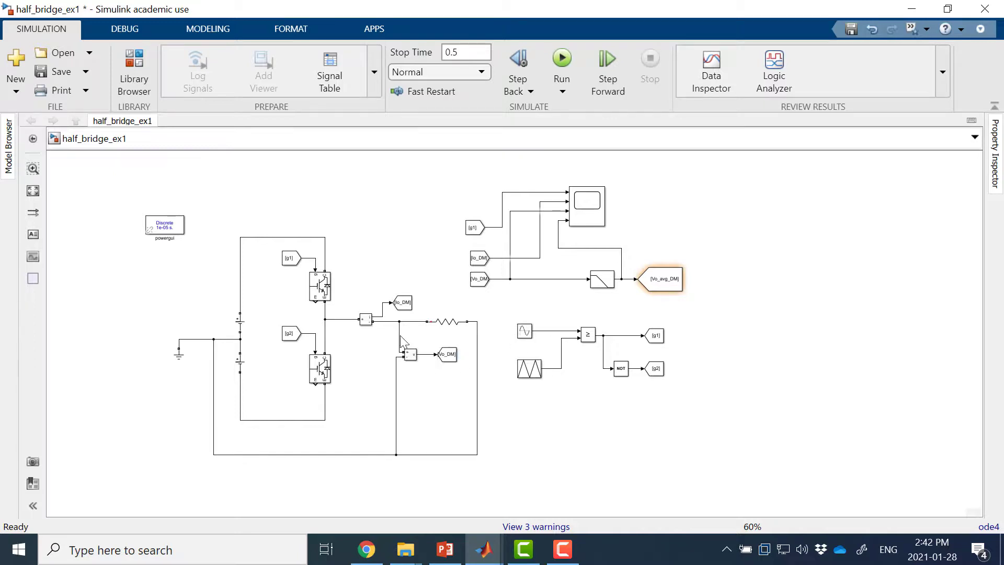
left_click(529, 372)
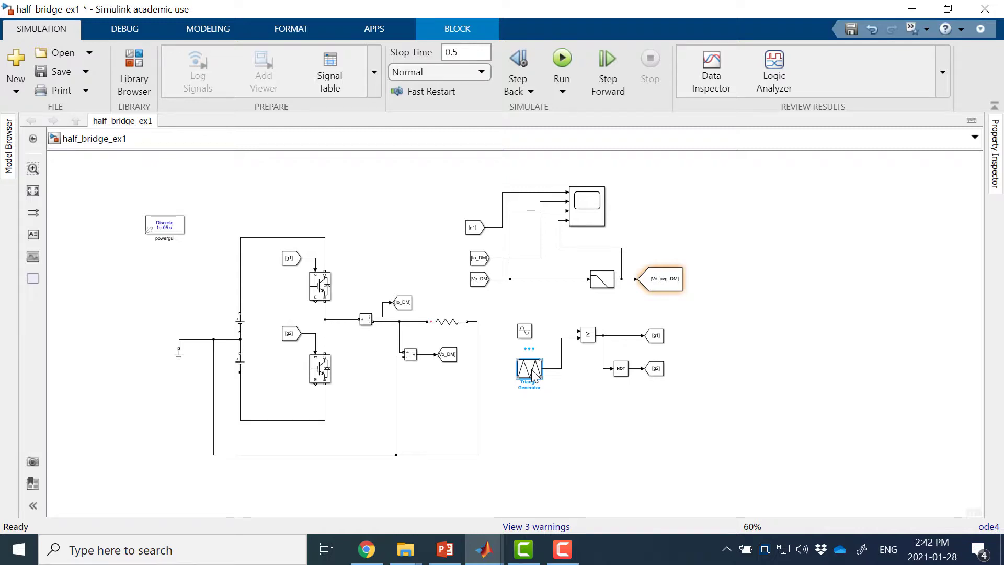
left_click(772, 266)
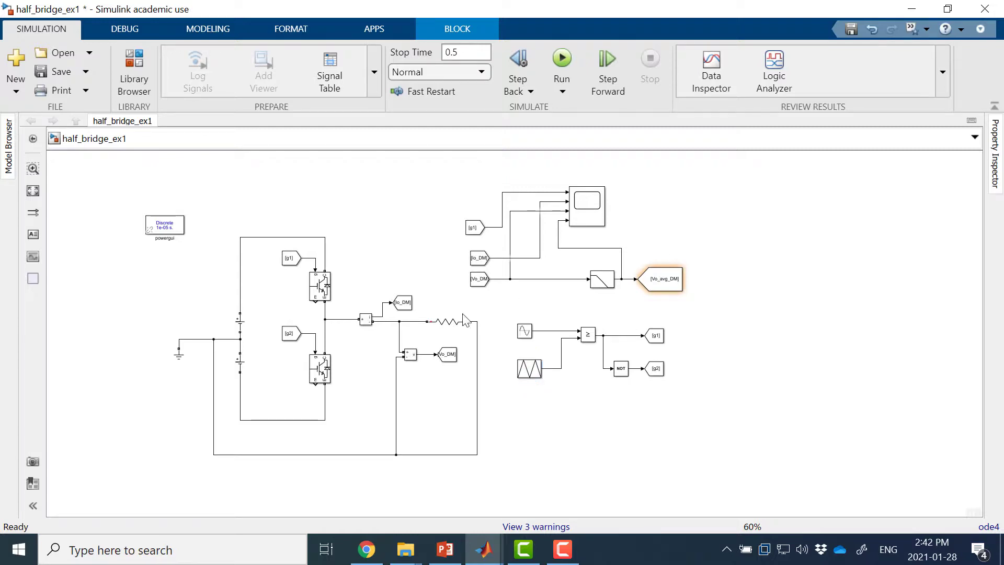
Step: Change the load's Series RLC Branch to branch type RL with a resistance of 1 ohm and an inductance of 1e-3 H
left_click(453, 317)
double_click(453, 319)
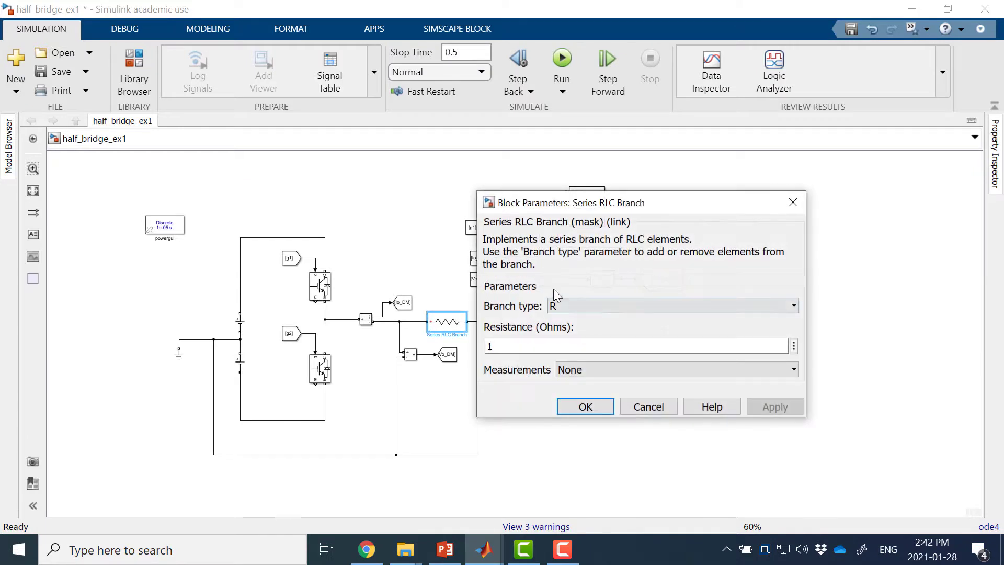
left_click(625, 303)
left_click(594, 378)
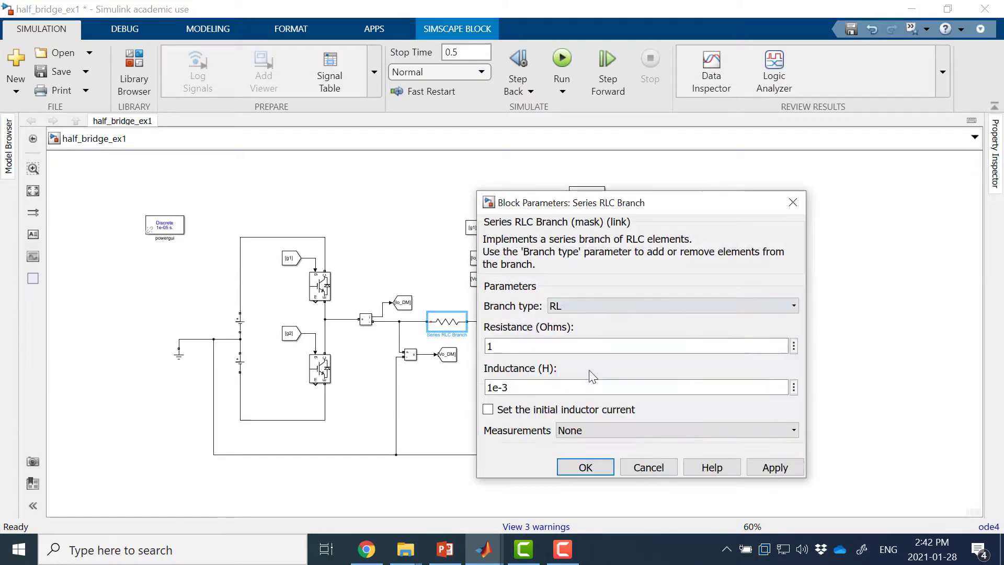
left_click(594, 469)
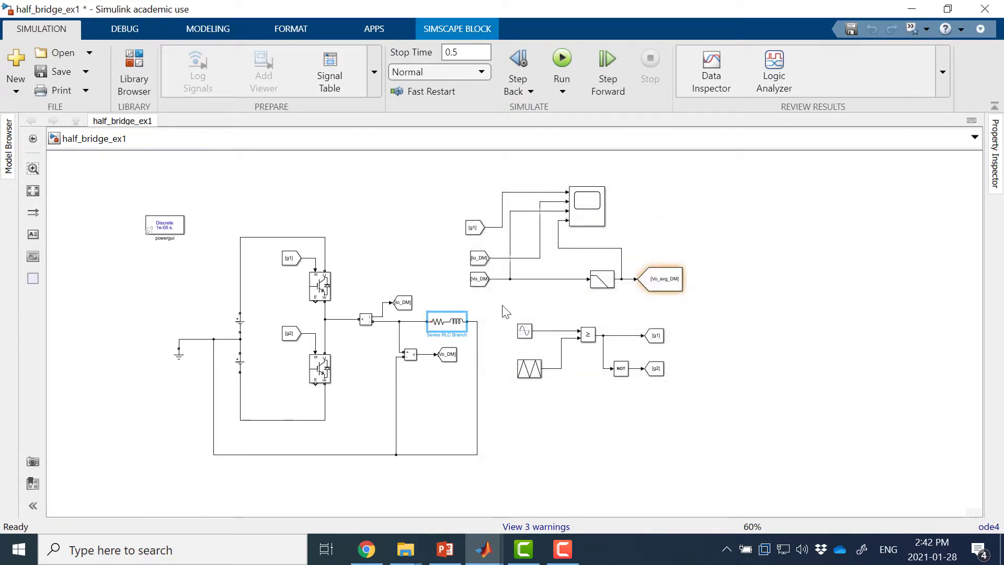
left_click(503, 305)
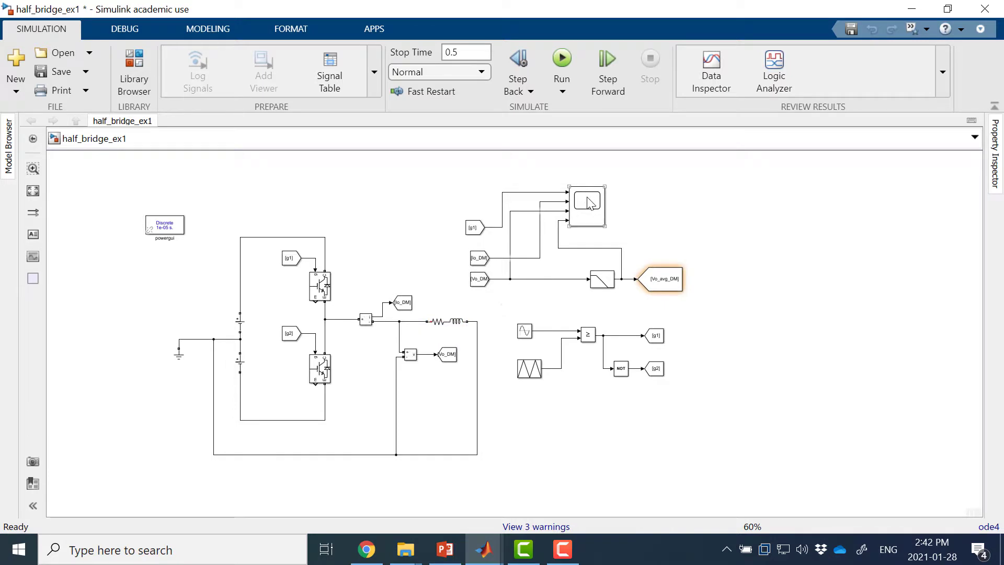
Step: Run the simulation, examine the gate signal, load current and output voltages in the Scope, and close its window
left_click(561, 60)
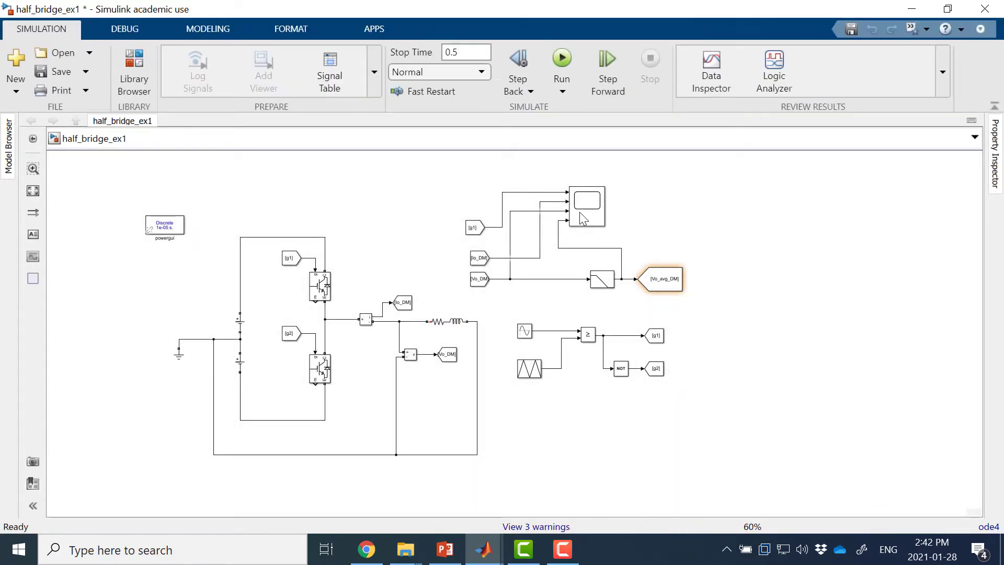
left_click(587, 203)
double_click(587, 203)
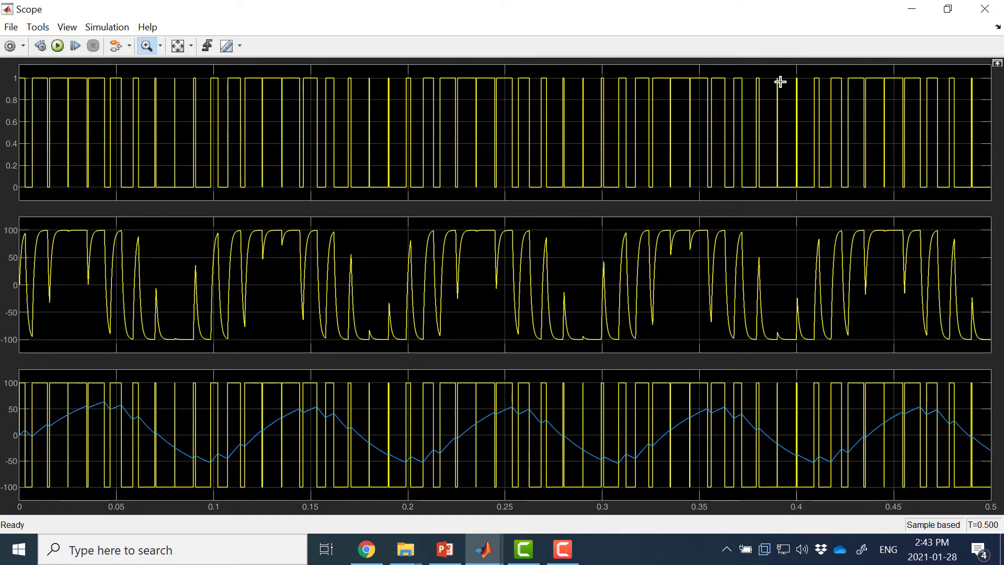
left_click(985, 9)
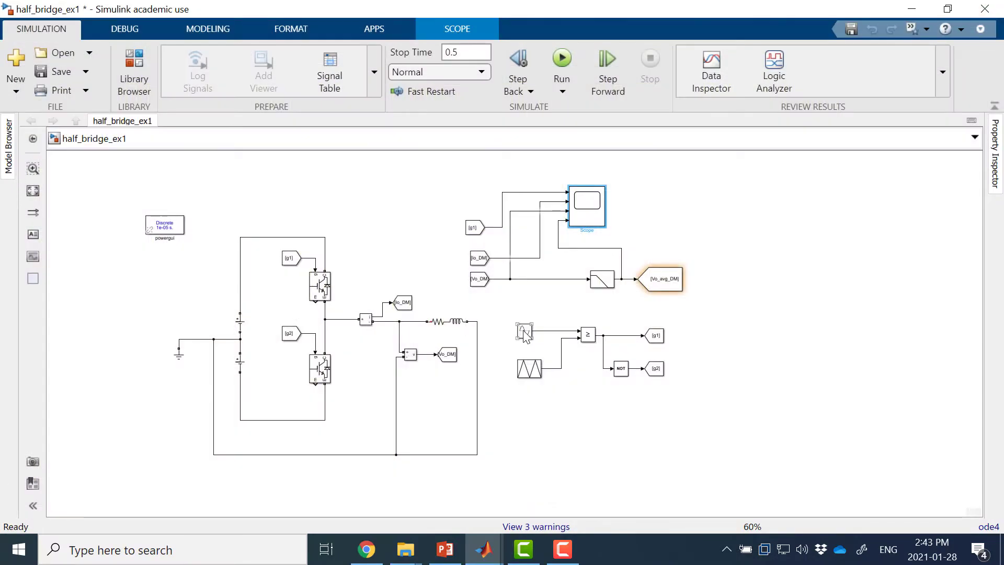
Step: Set the Triangle Generator's frequency to 1000 Hz and examine the newly simulated waveforms in the Scope
double_click(529, 371)
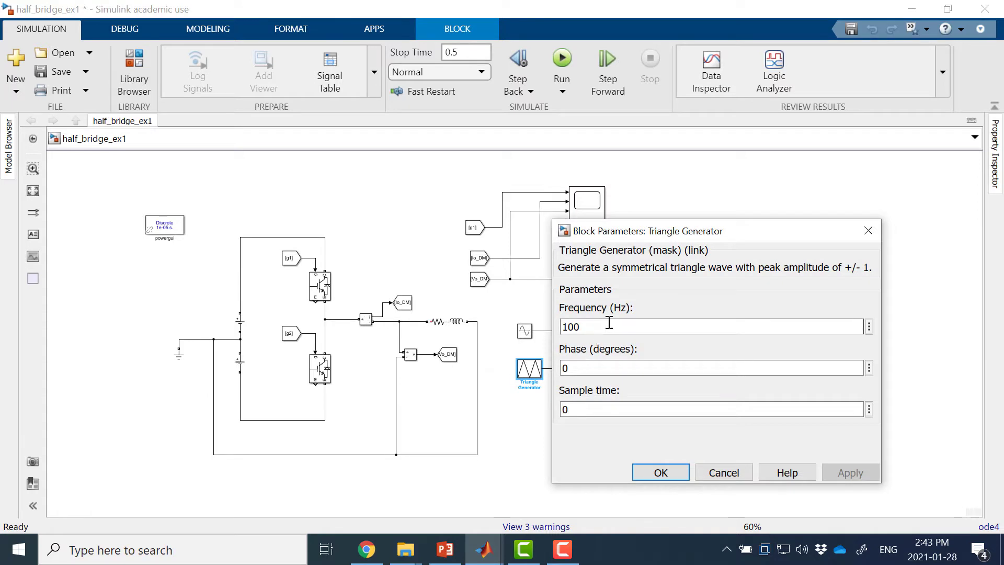
left_click(606, 325)
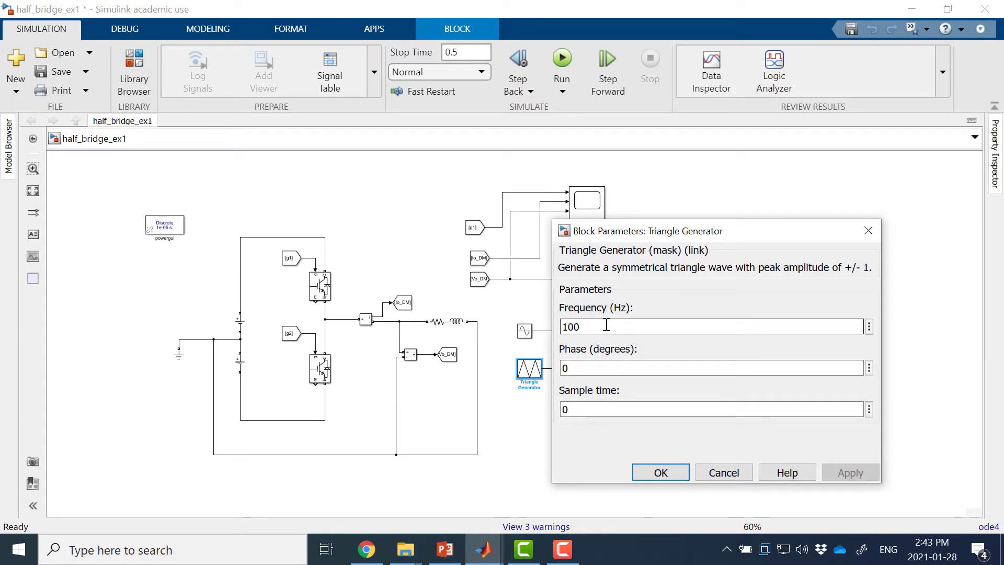
type("0")
key("Return")
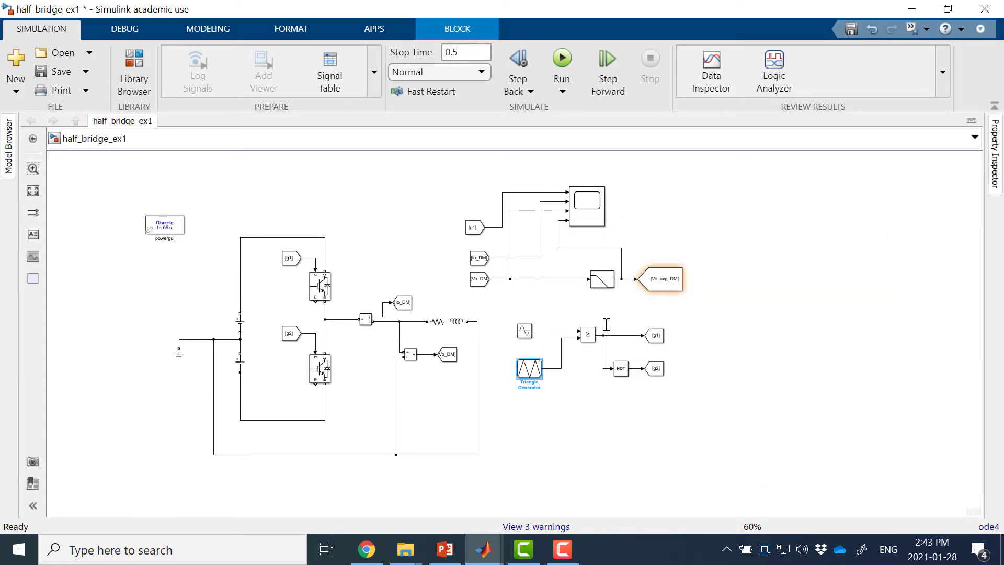
double_click(587, 212)
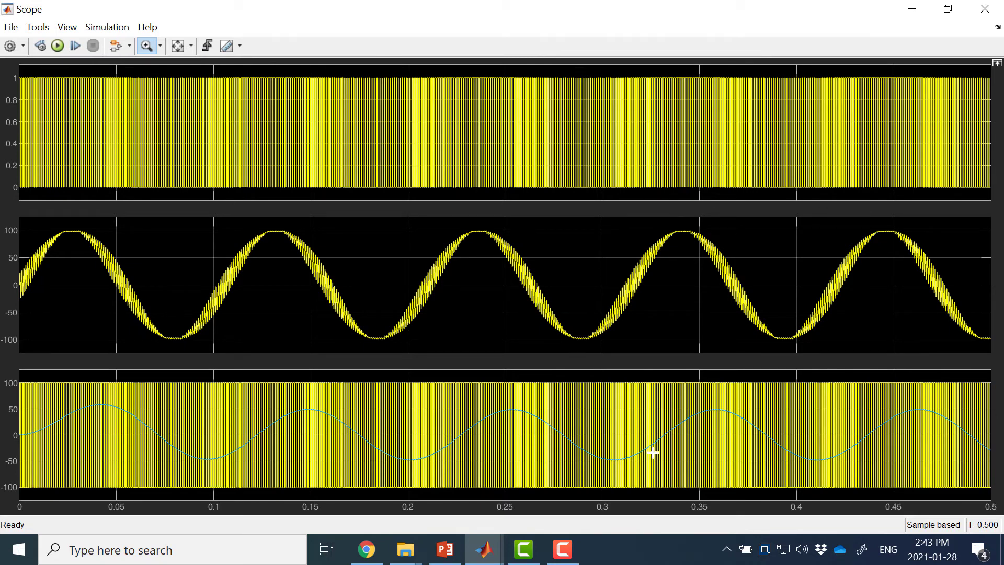
left_click(984, 9)
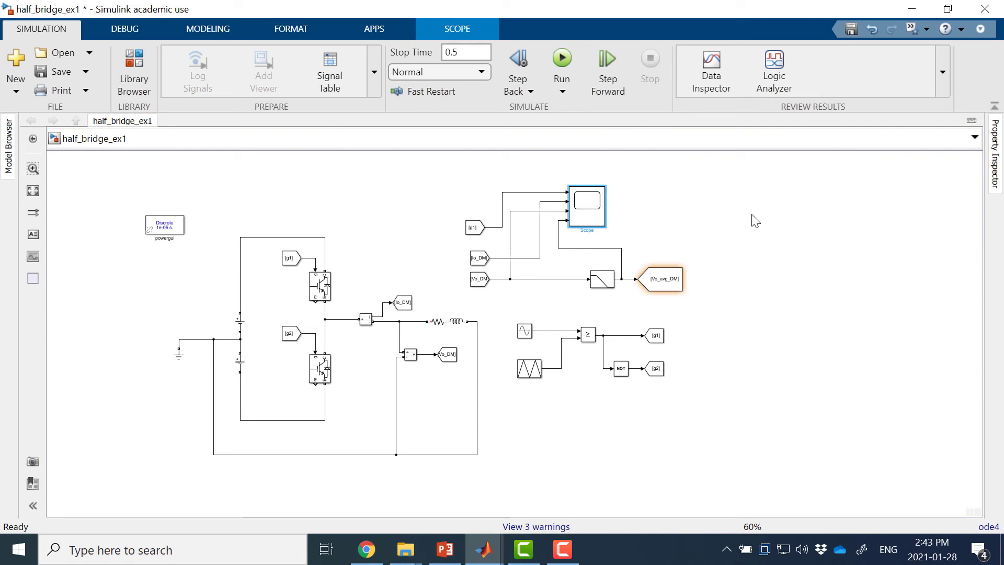